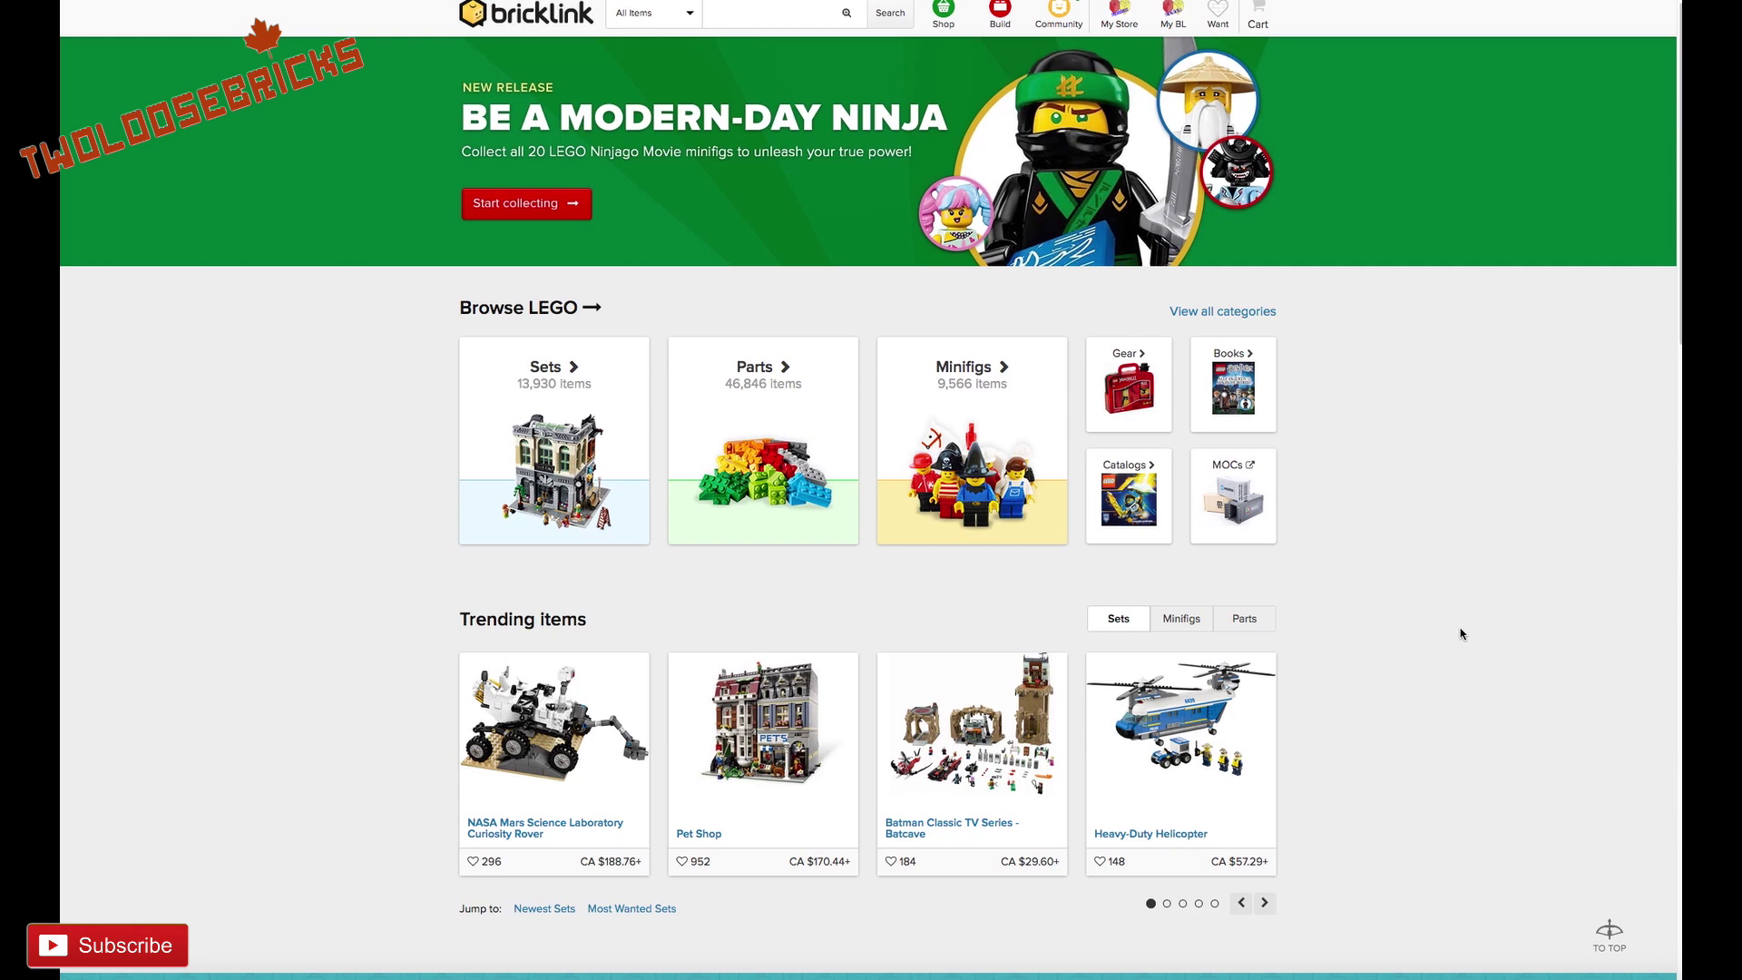
# Open the store's page for parting out a set into the inventory
pyautogui.scroll(1, 1462, 633)
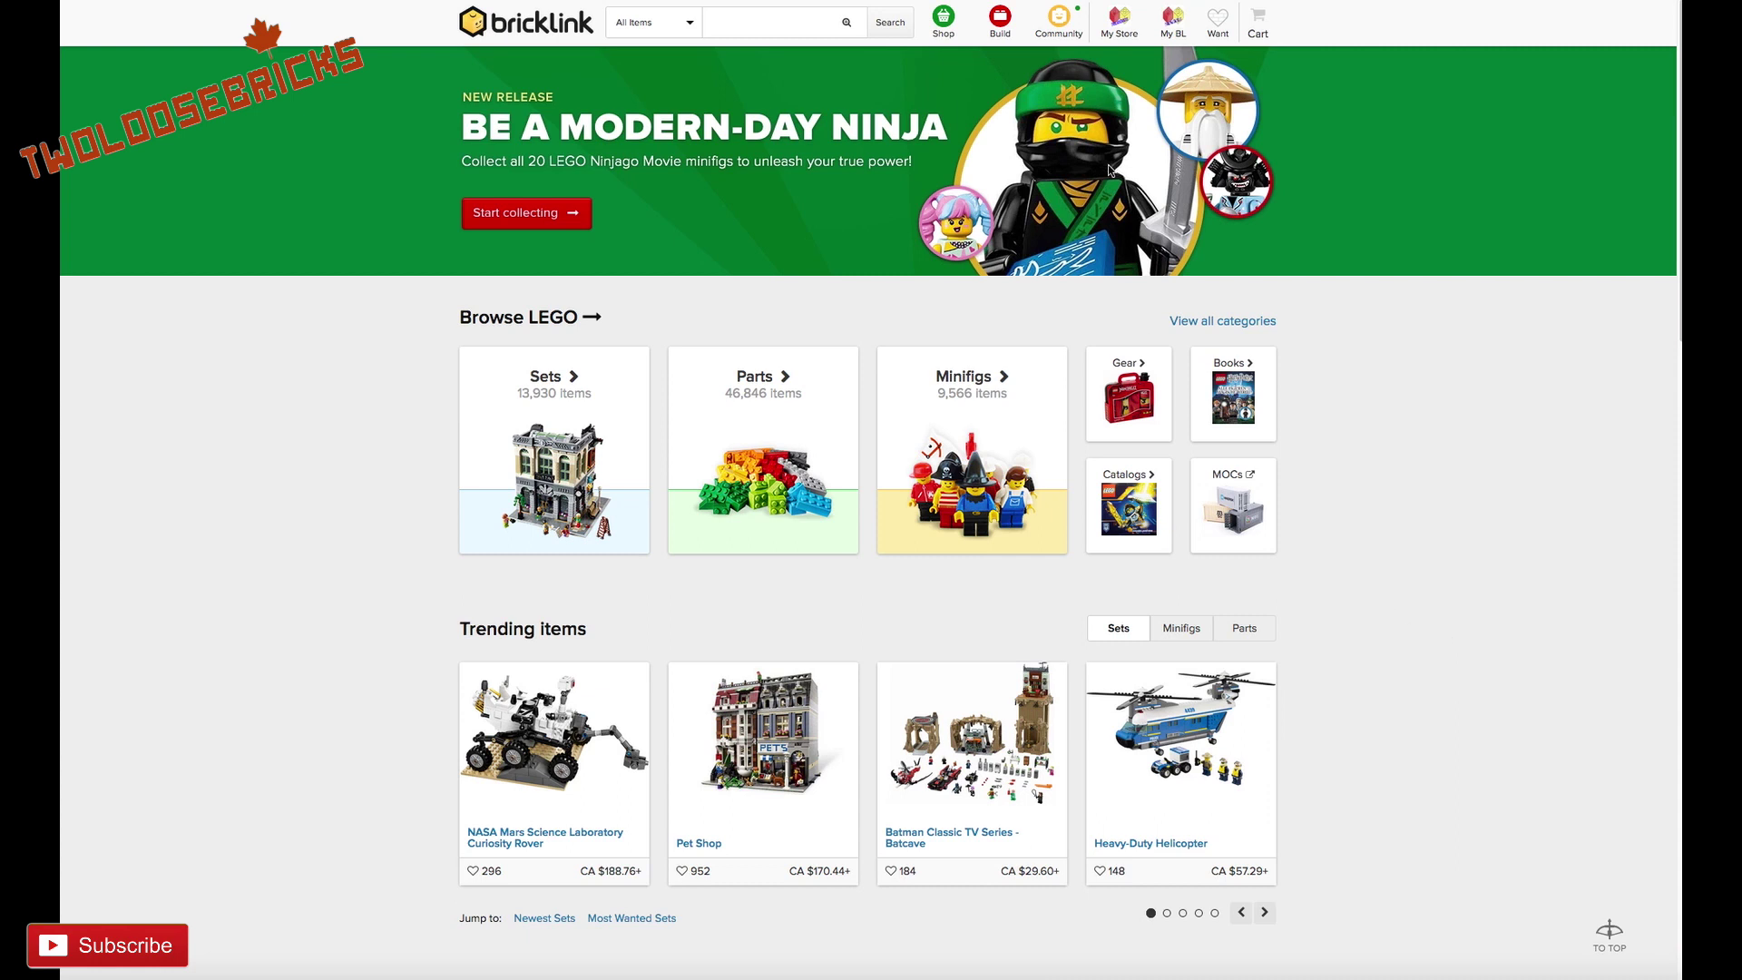
pyautogui.click(1120, 28)
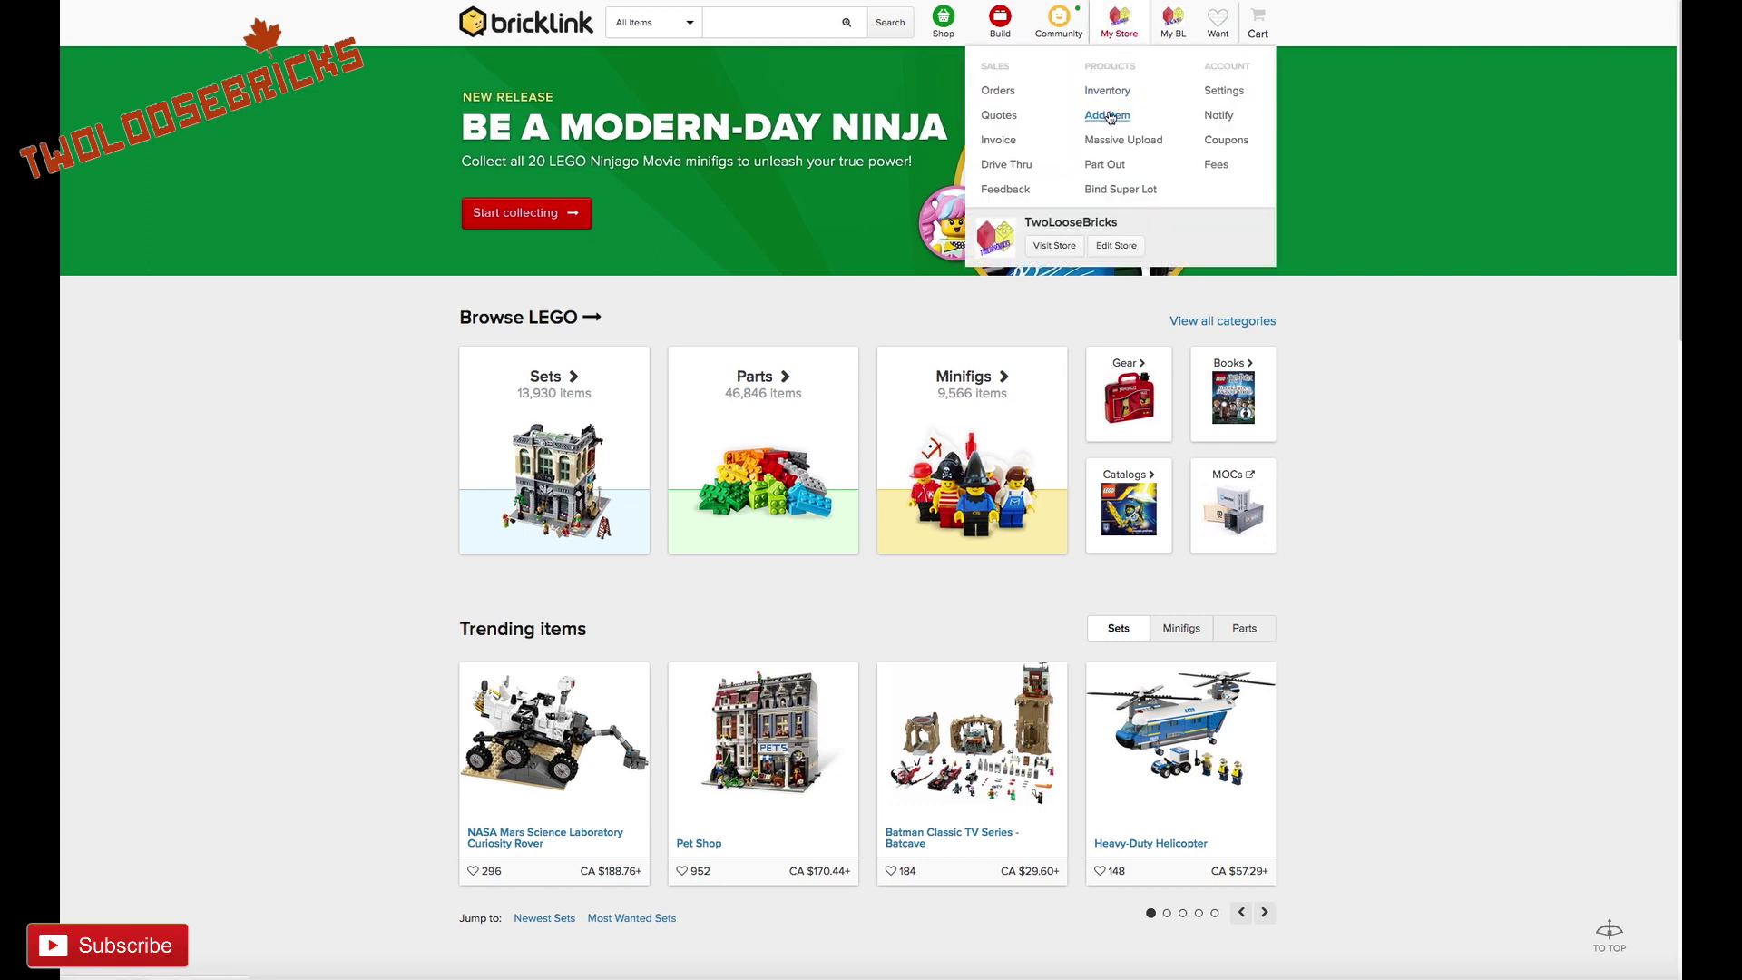
pyautogui.click(1107, 166)
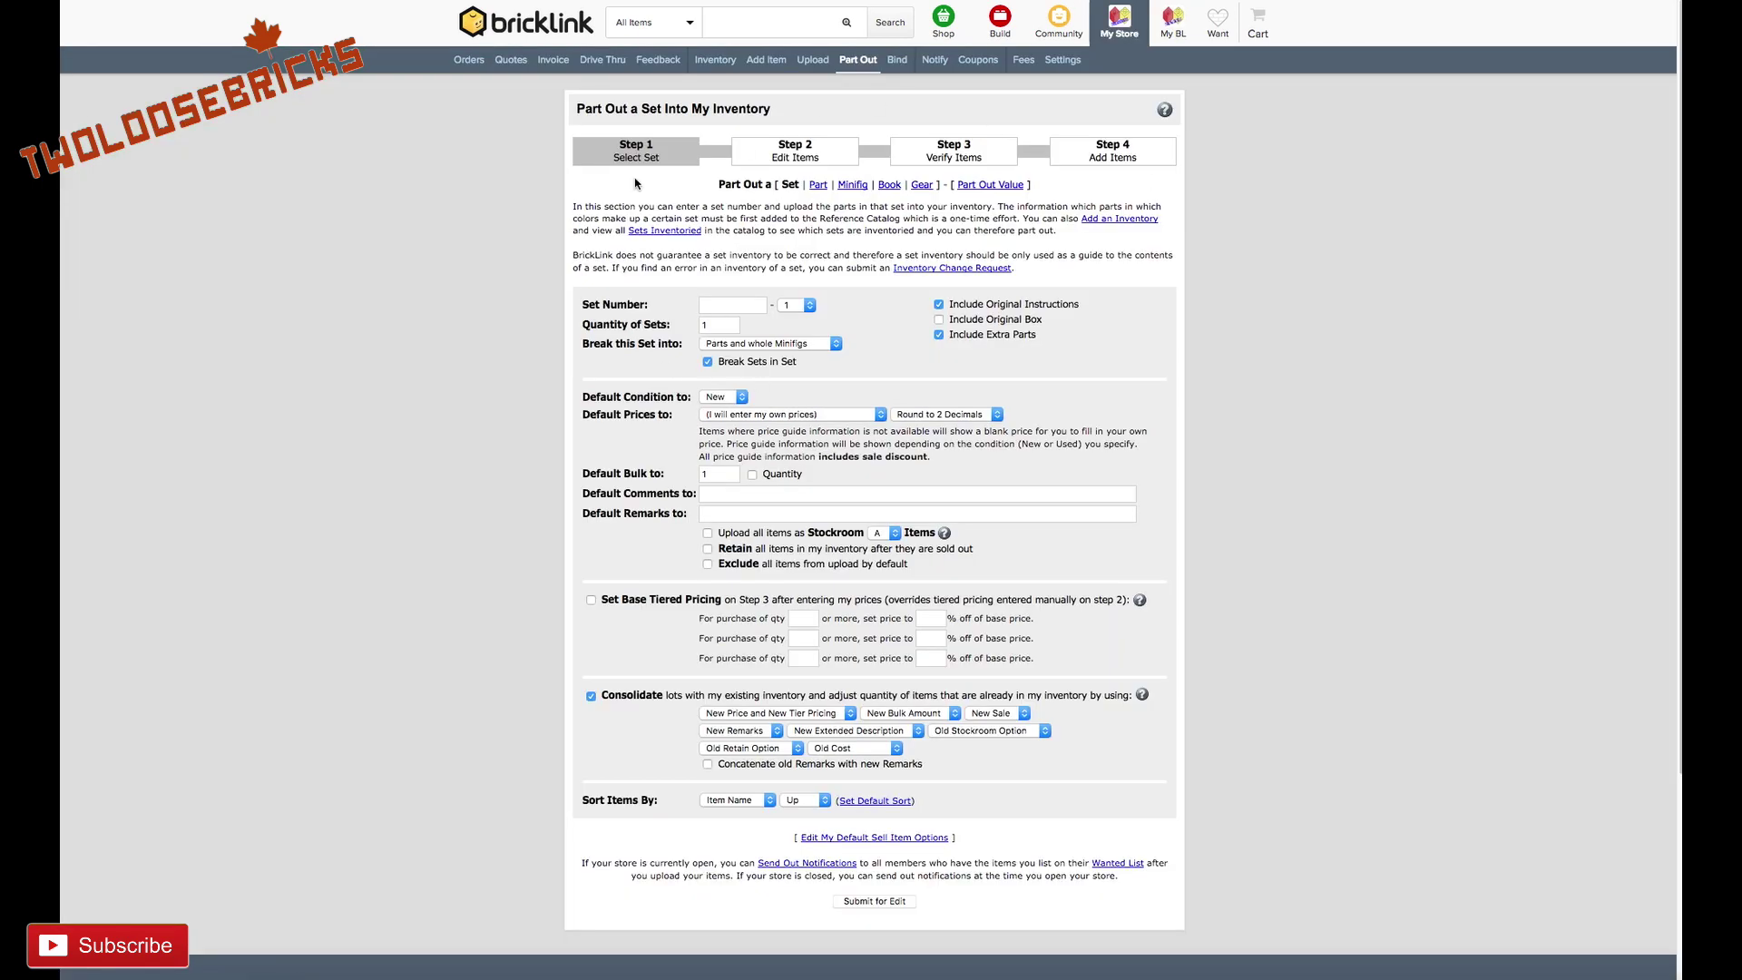
# Enter set number 71202 and set the quantity of sets to 4
pyautogui.click(718, 304)
pyautogui.write('71202')
pyautogui.doubleClick(717, 325)
pyautogui.write('4')
# Set the default prices to Last 6 Months Sales Average, leave the default remarks empty, and submit the set for editing
pyautogui.click(811, 414)
pyautogui.click(811, 416)
pyautogui.click(810, 415)
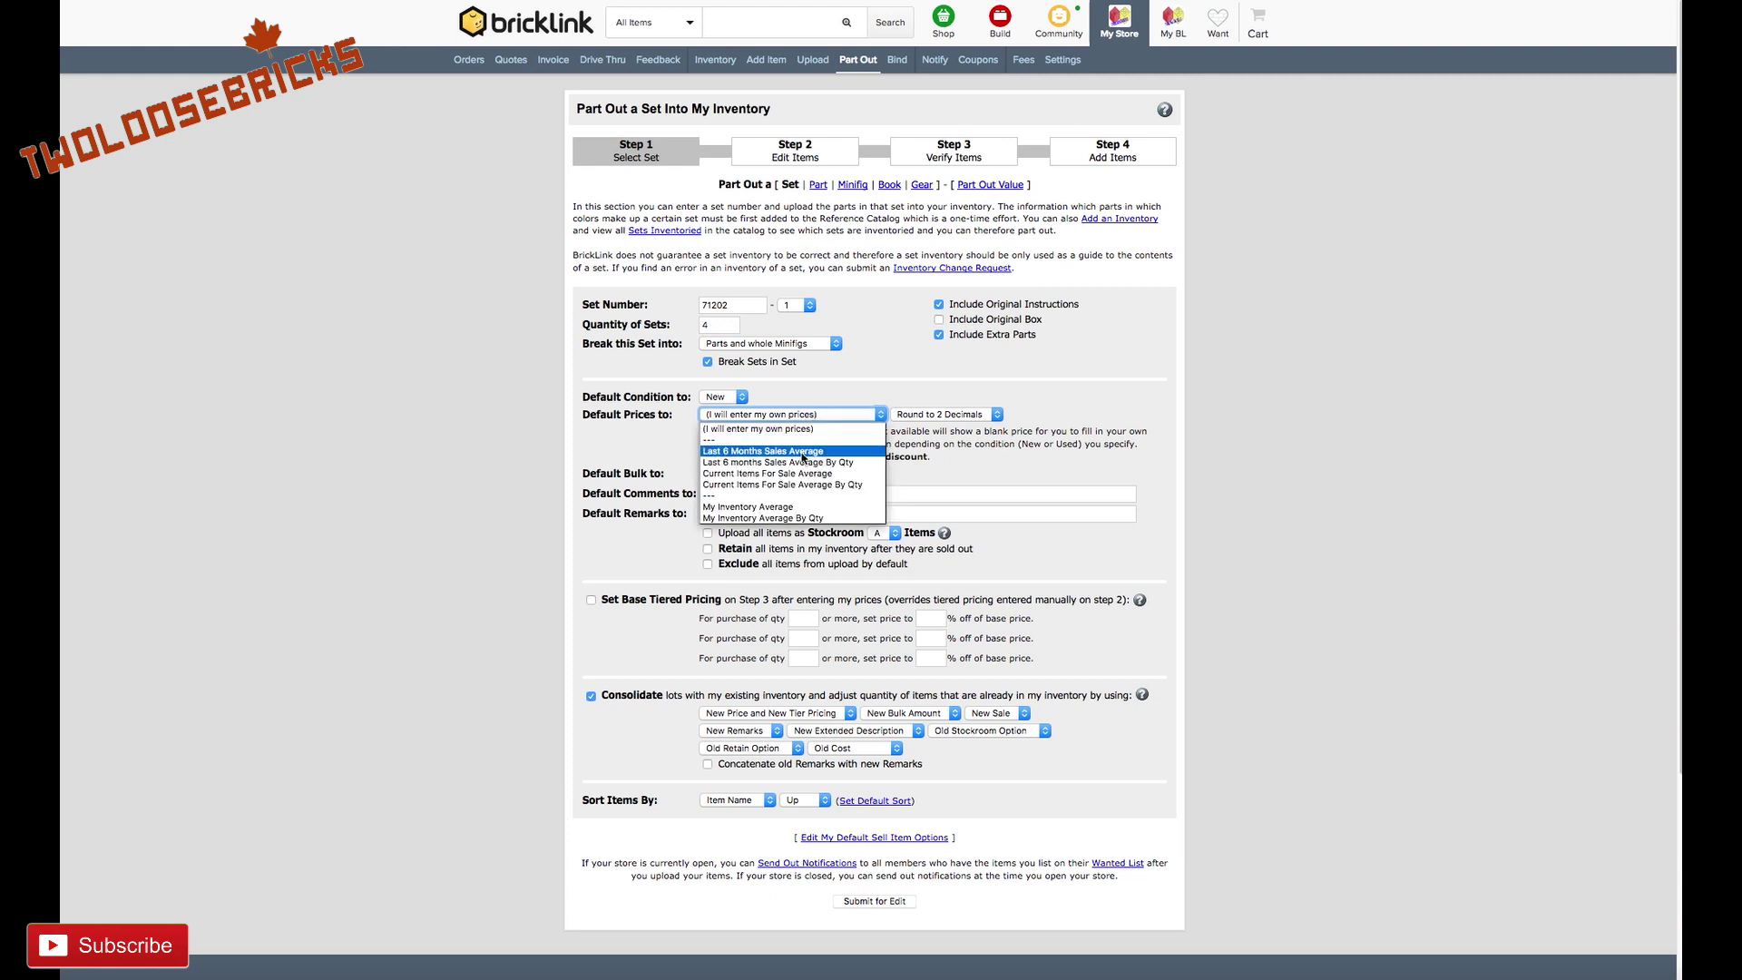
pyautogui.click(802, 453)
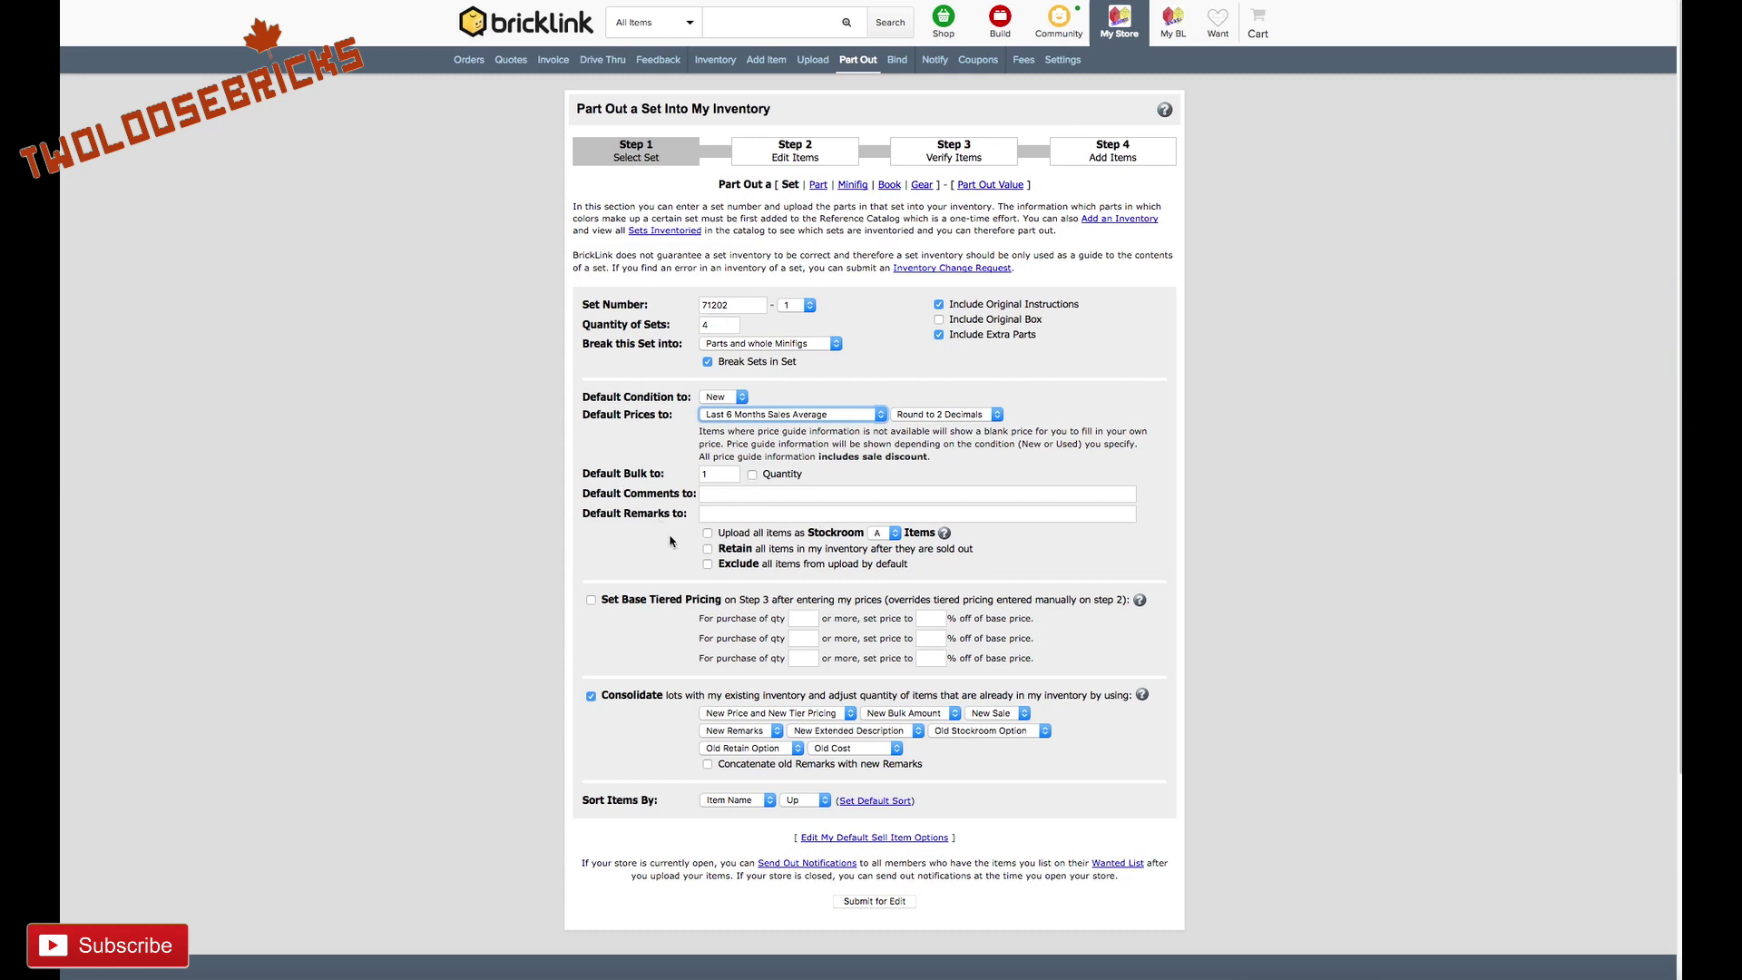
pyautogui.click(708, 514)
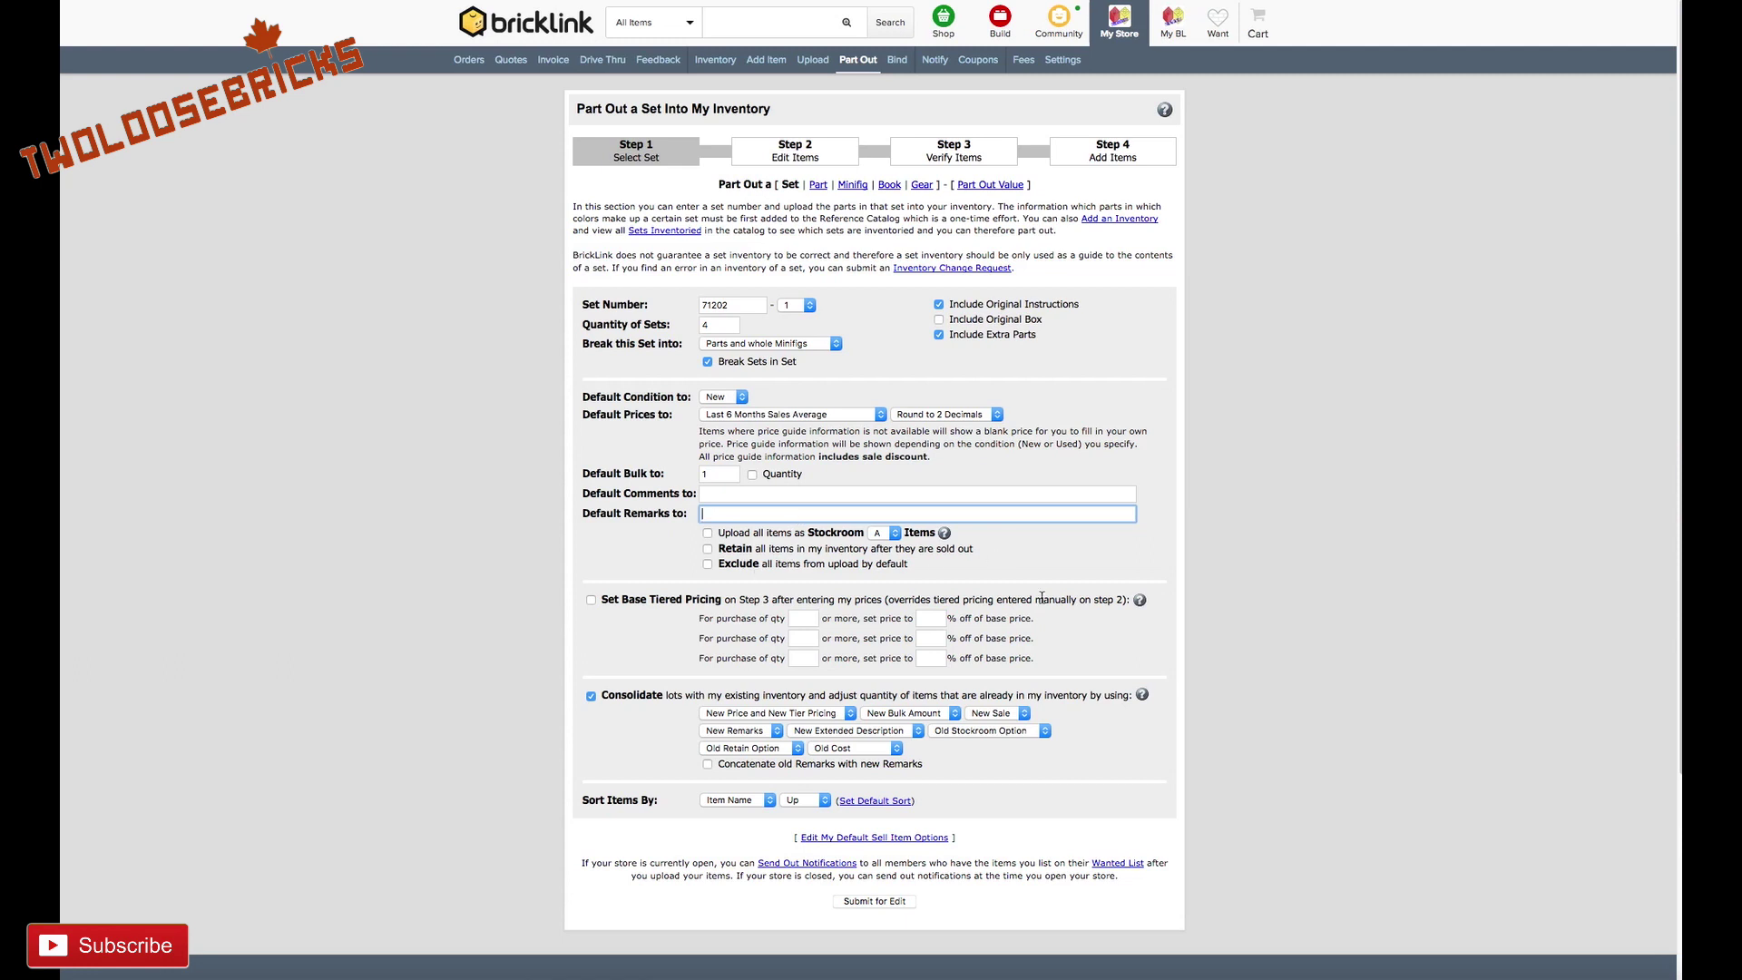
pyautogui.scroll(-2, 671, 549)
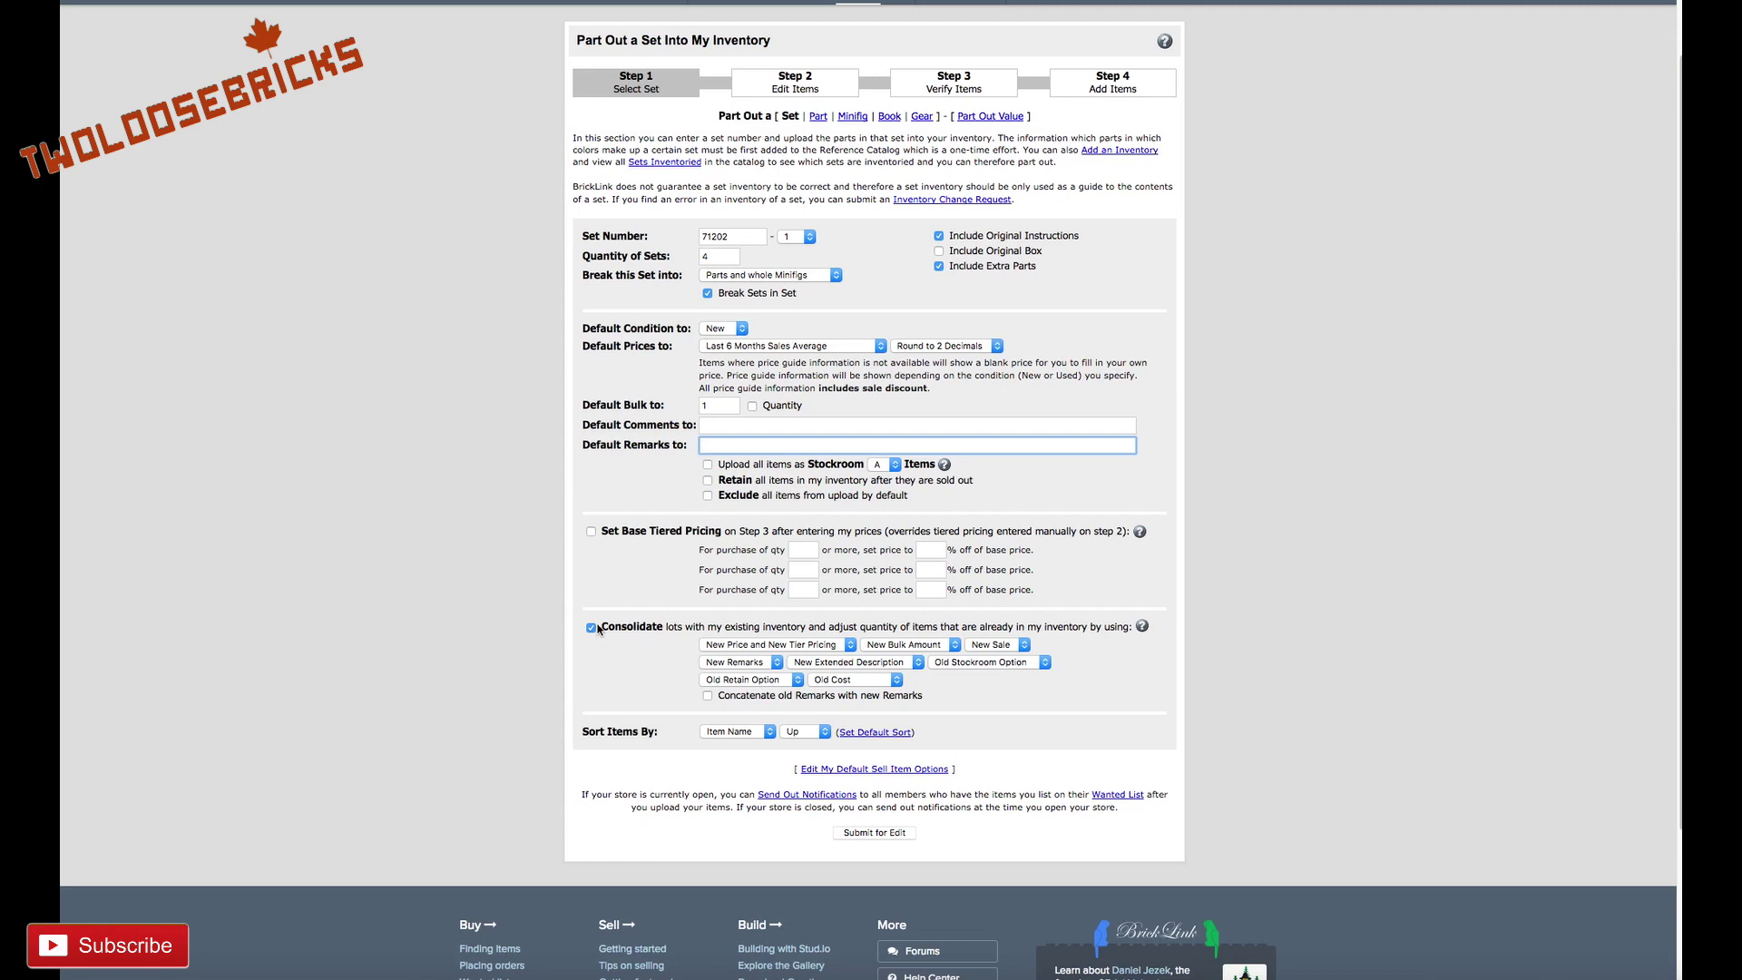
pyautogui.click(871, 833)
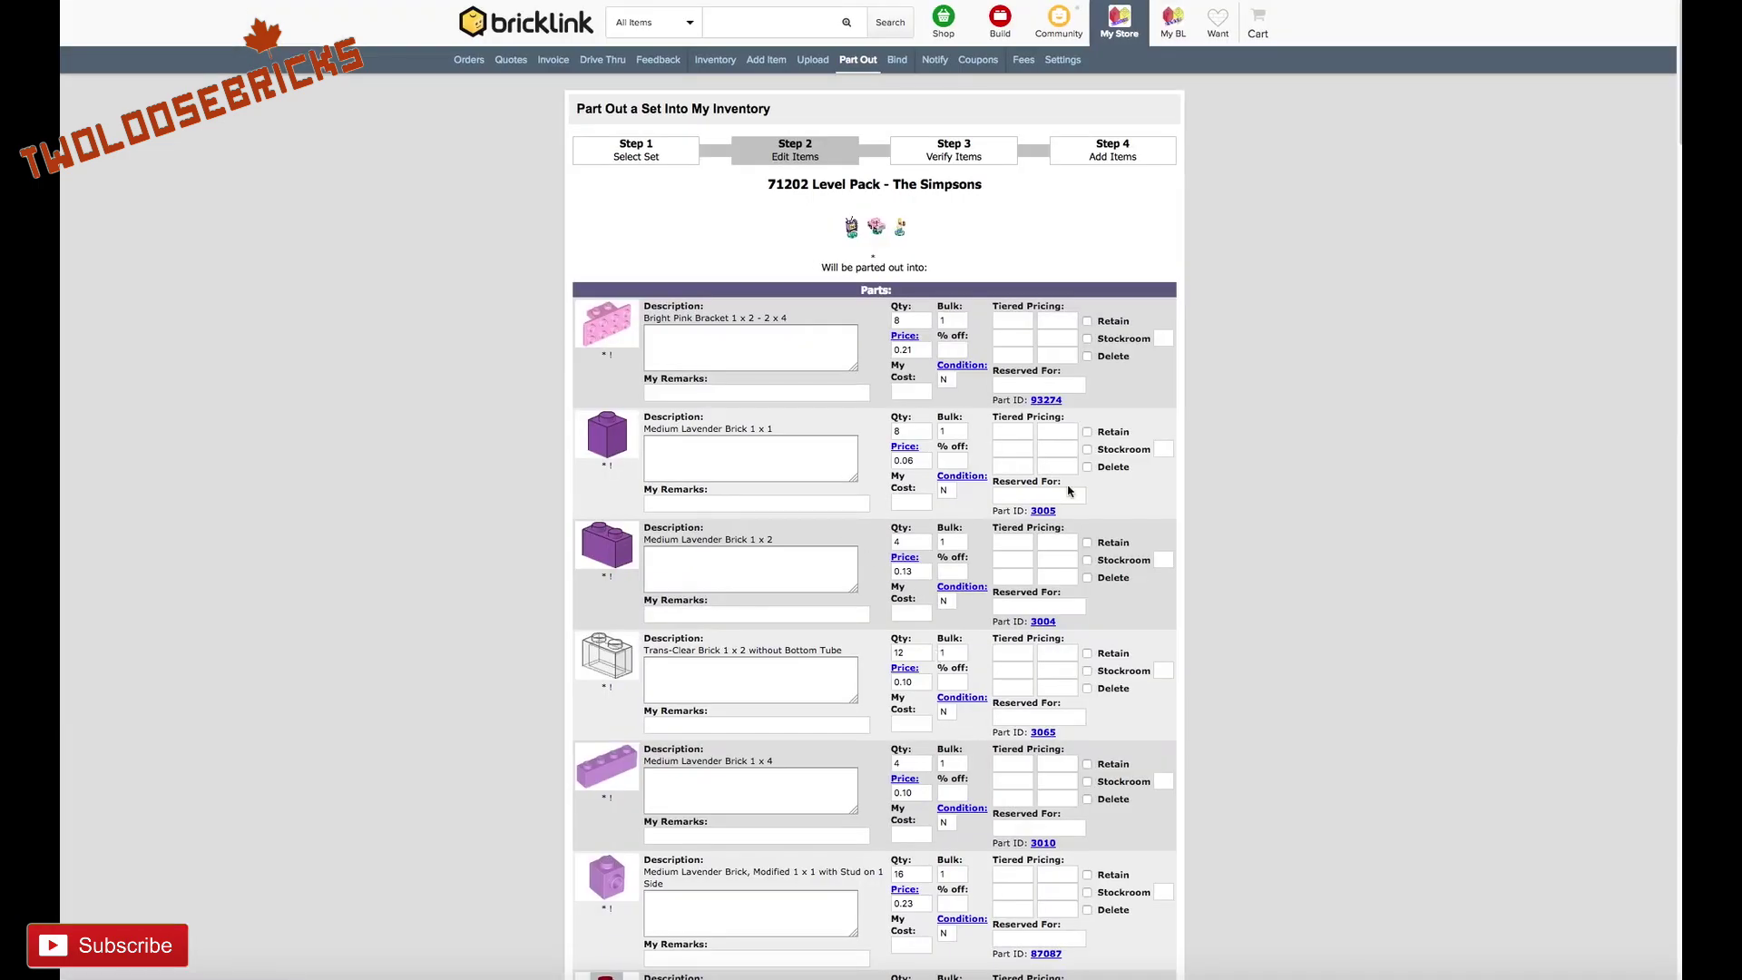
# Examine the parted-out item list for quantities, prices and parts flagged as already in the inventory
pyautogui.scroll(-1, 1361, 442)
pyautogui.scroll(-20, 1361, 441)
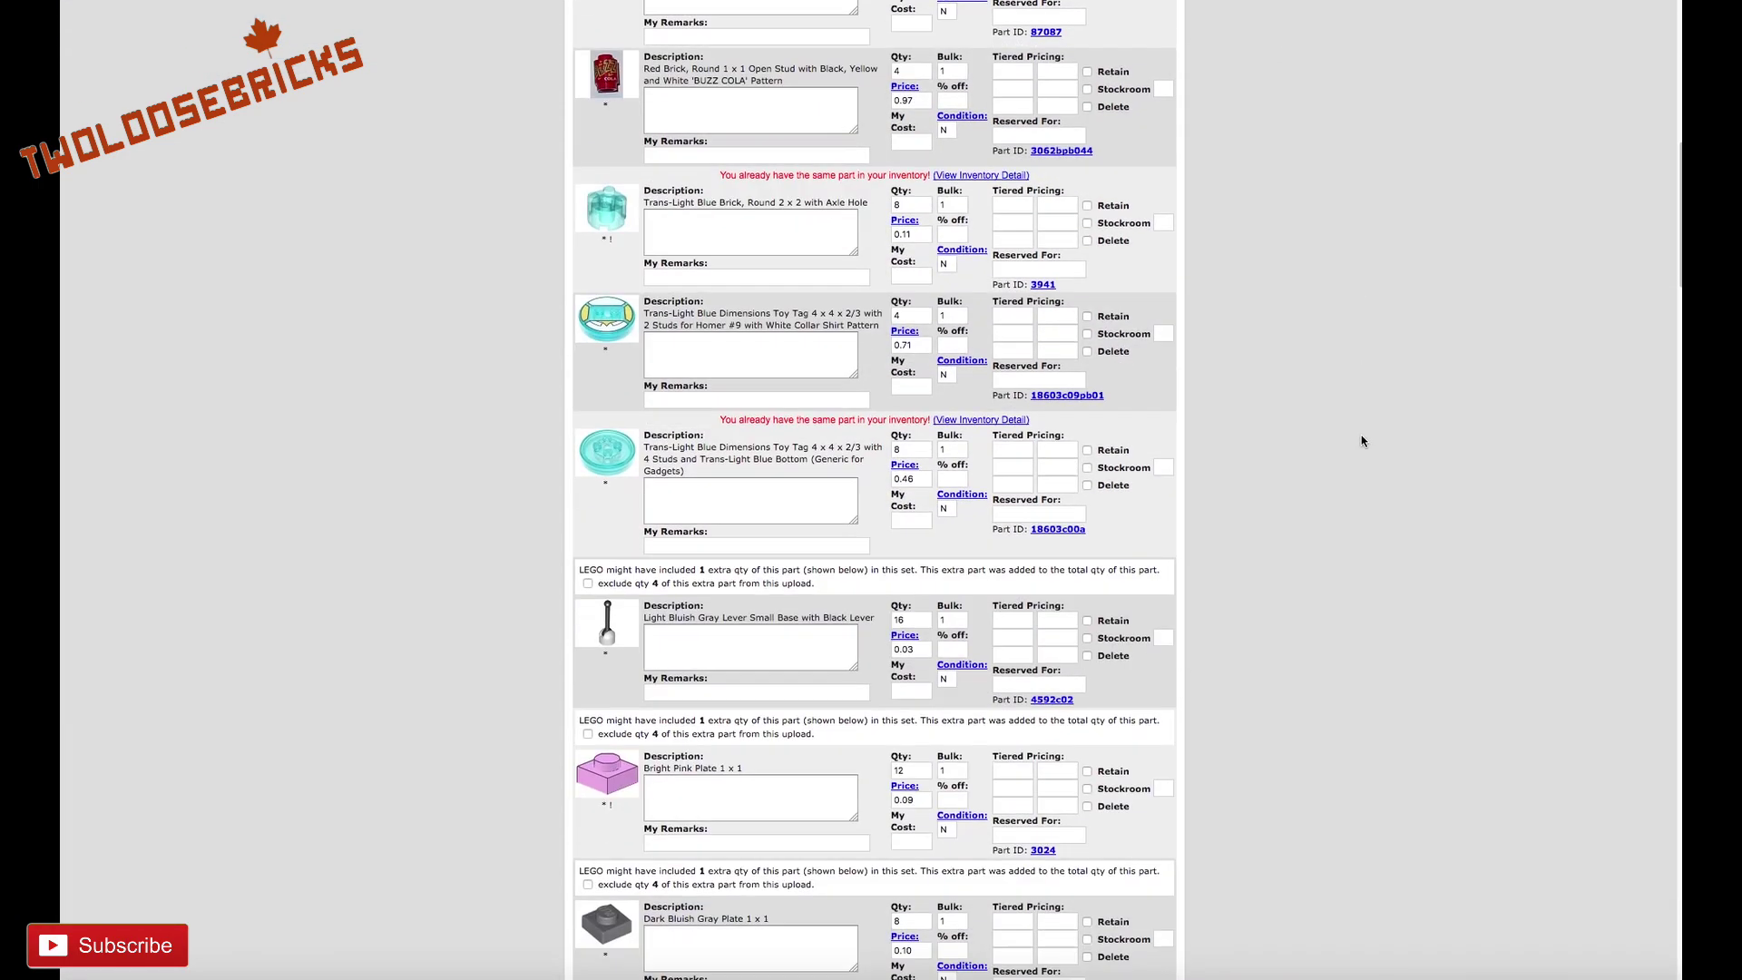
pyautogui.scroll(-20, 1361, 441)
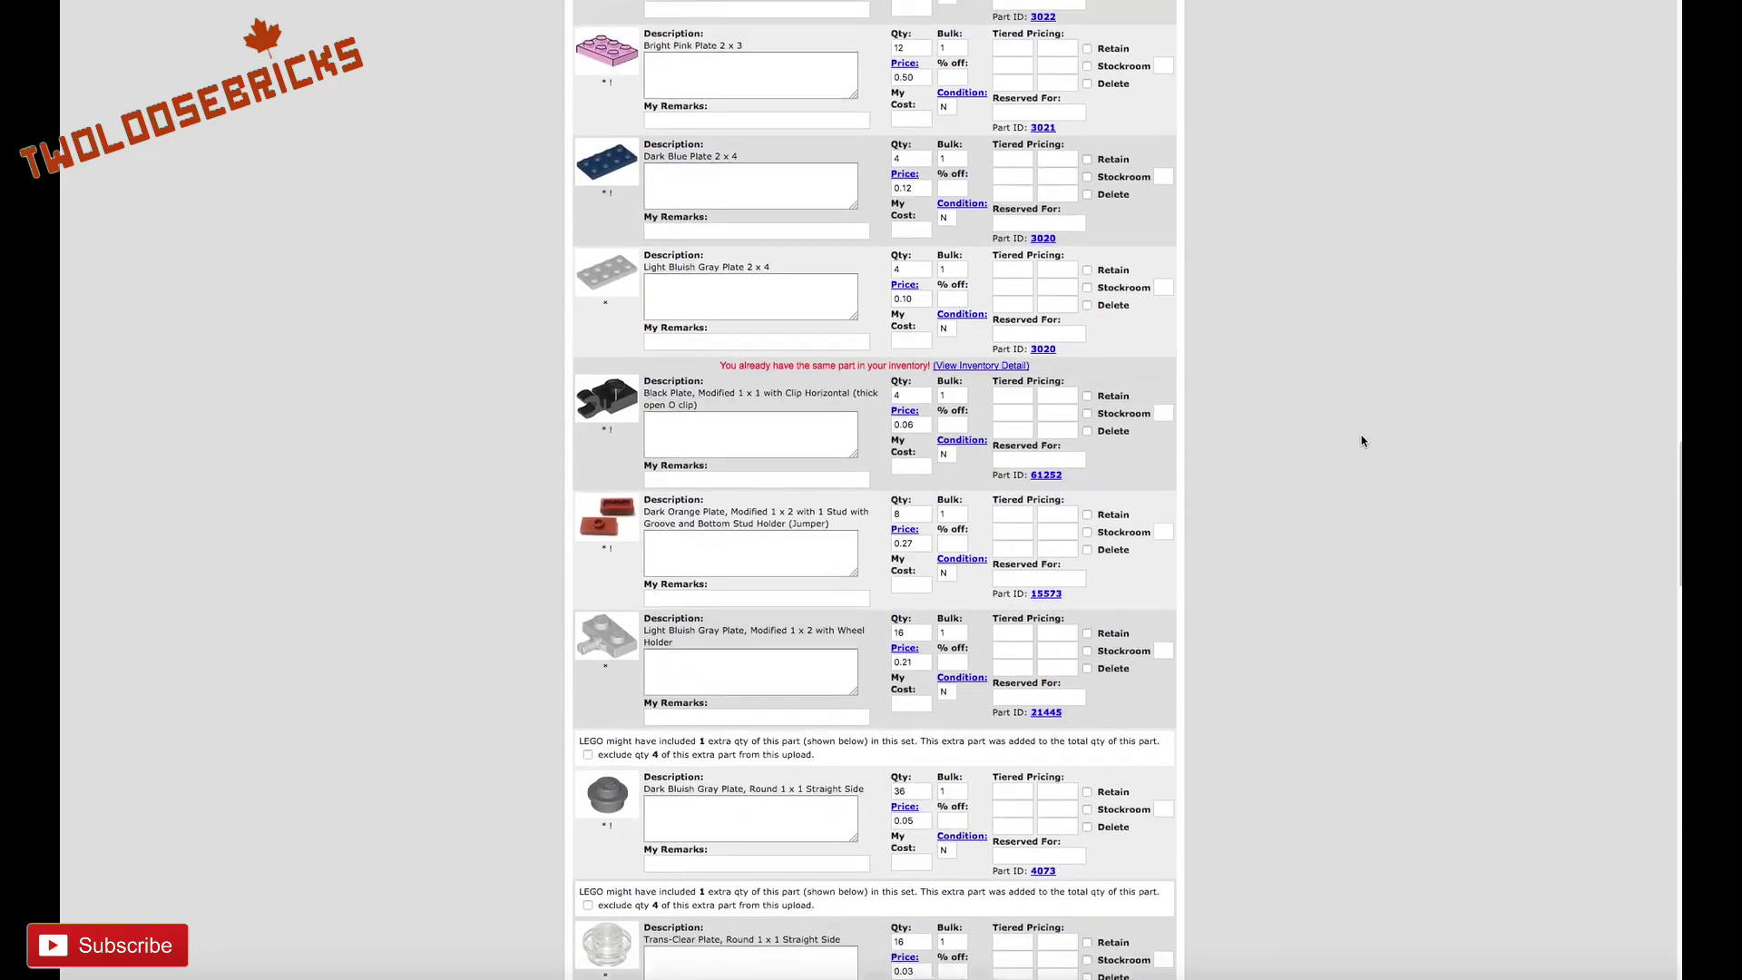
pyautogui.scroll(20, 1361, 441)
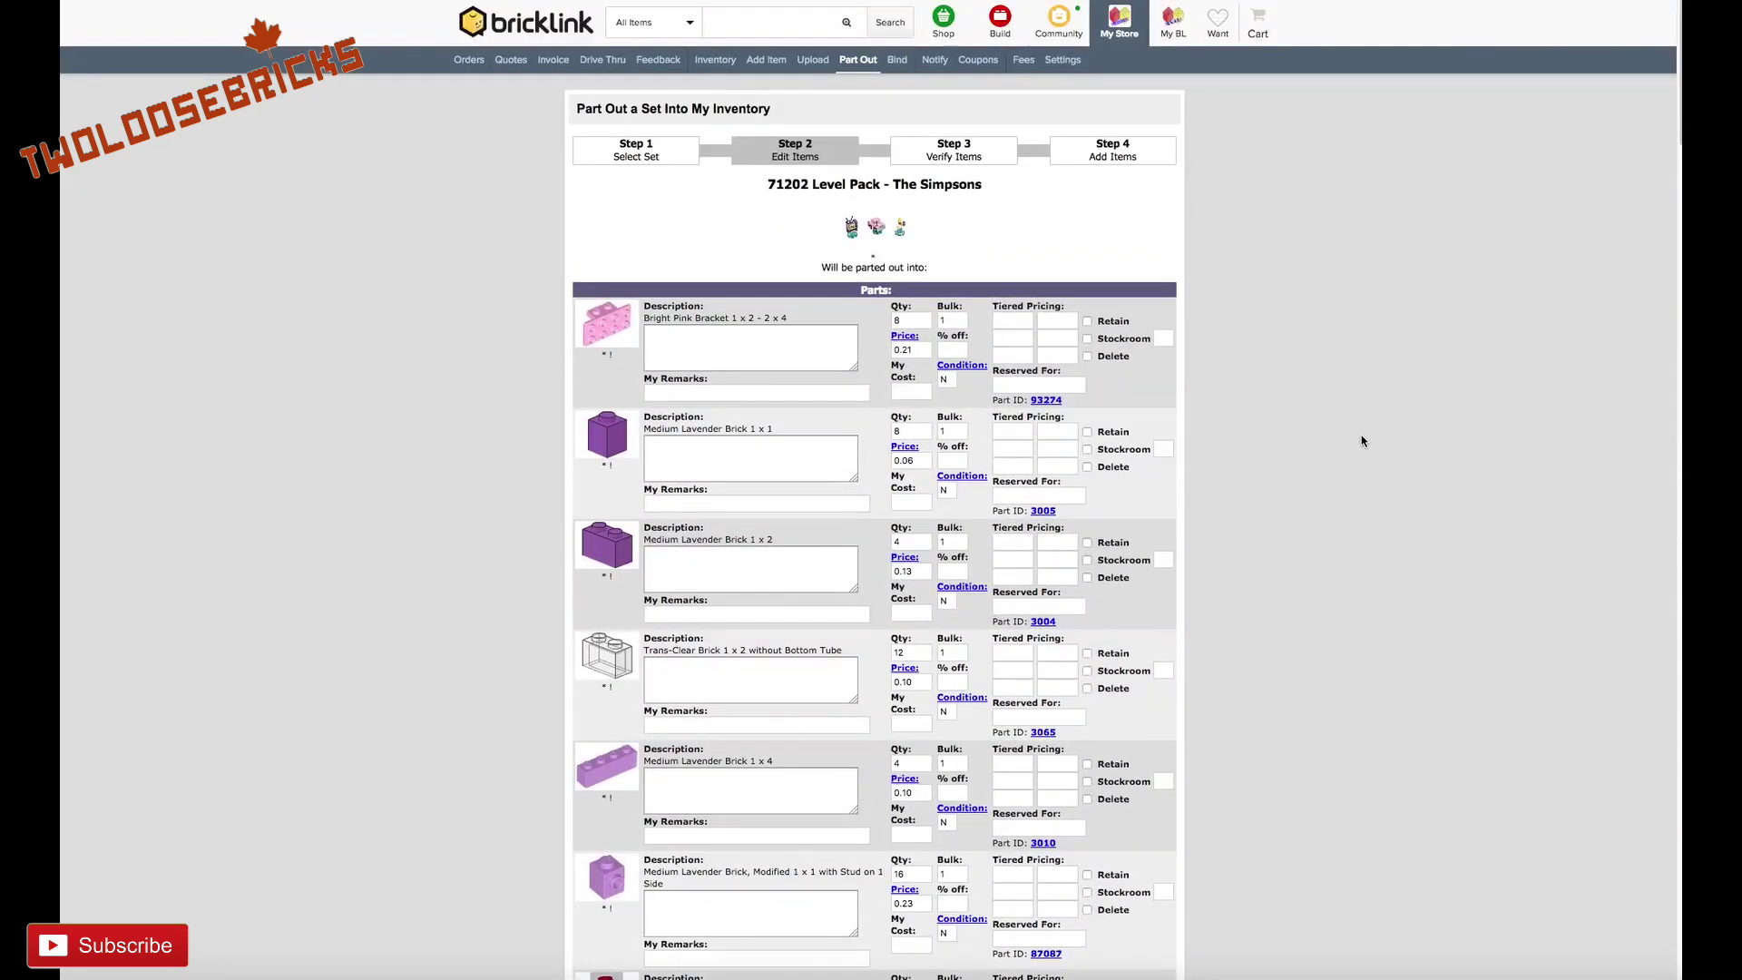
pyautogui.scroll(-3, 1361, 441)
pyautogui.scroll(-5, 727, 357)
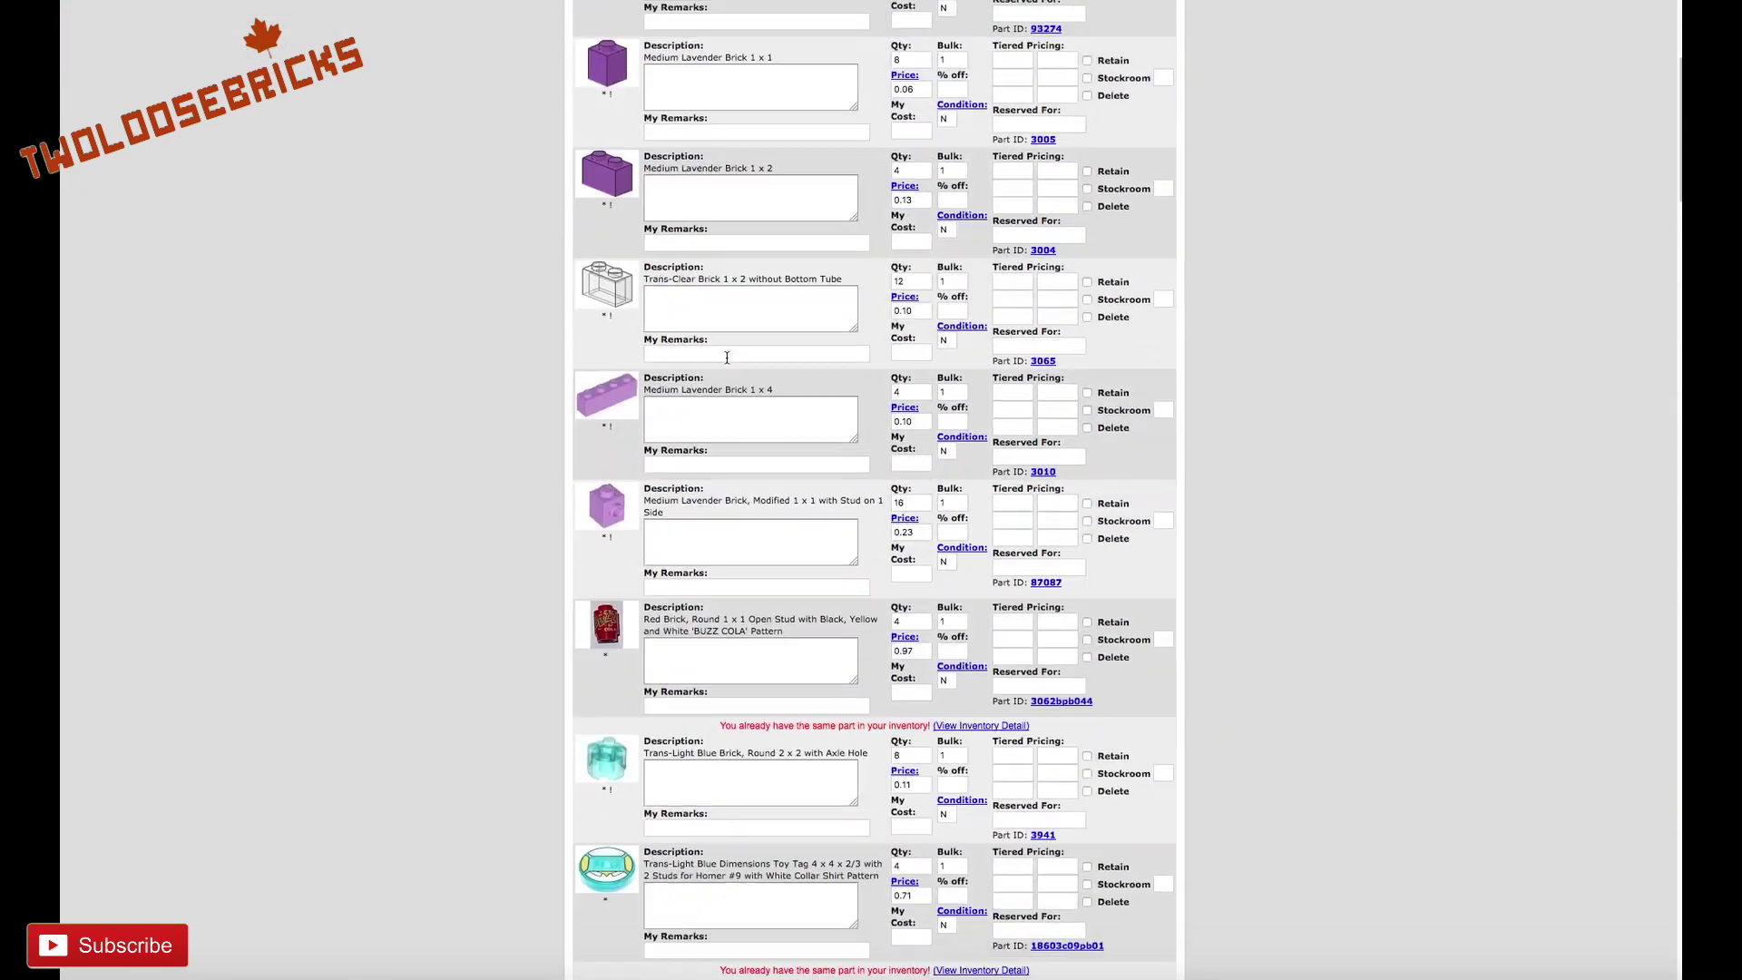
pyautogui.scroll(-1, 727, 358)
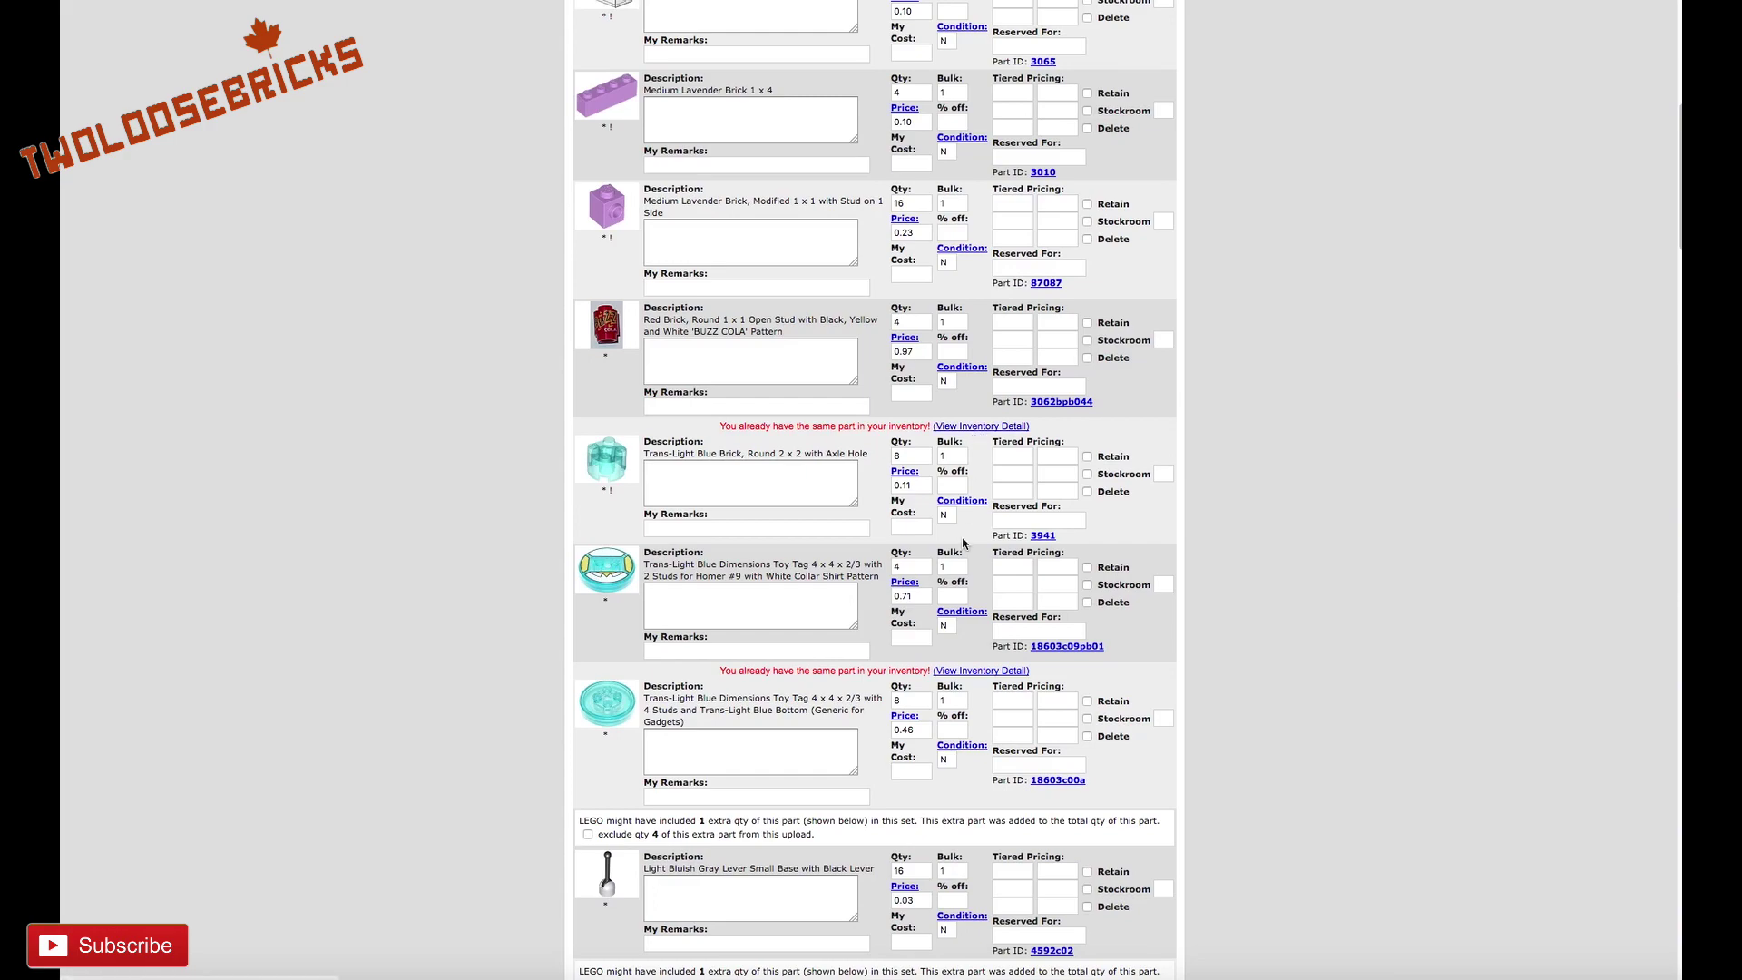
pyautogui.scroll(-7, 965, 542)
pyautogui.scroll(-15, 963, 538)
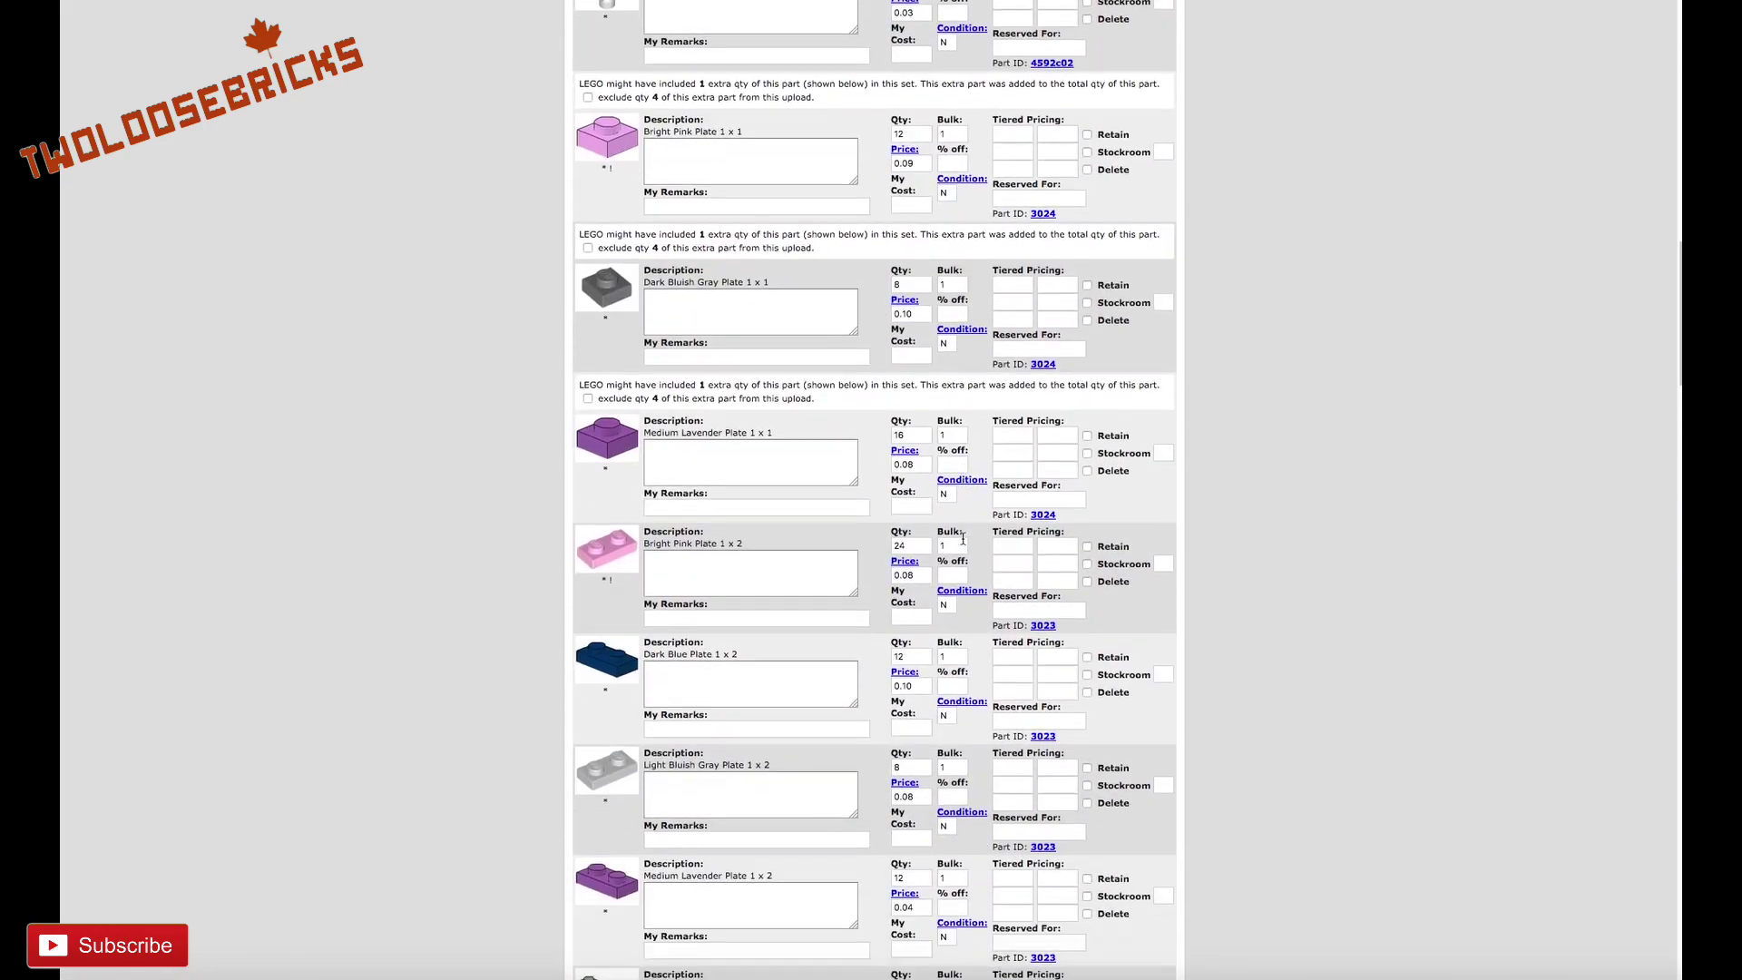
pyautogui.scroll(-1, 964, 543)
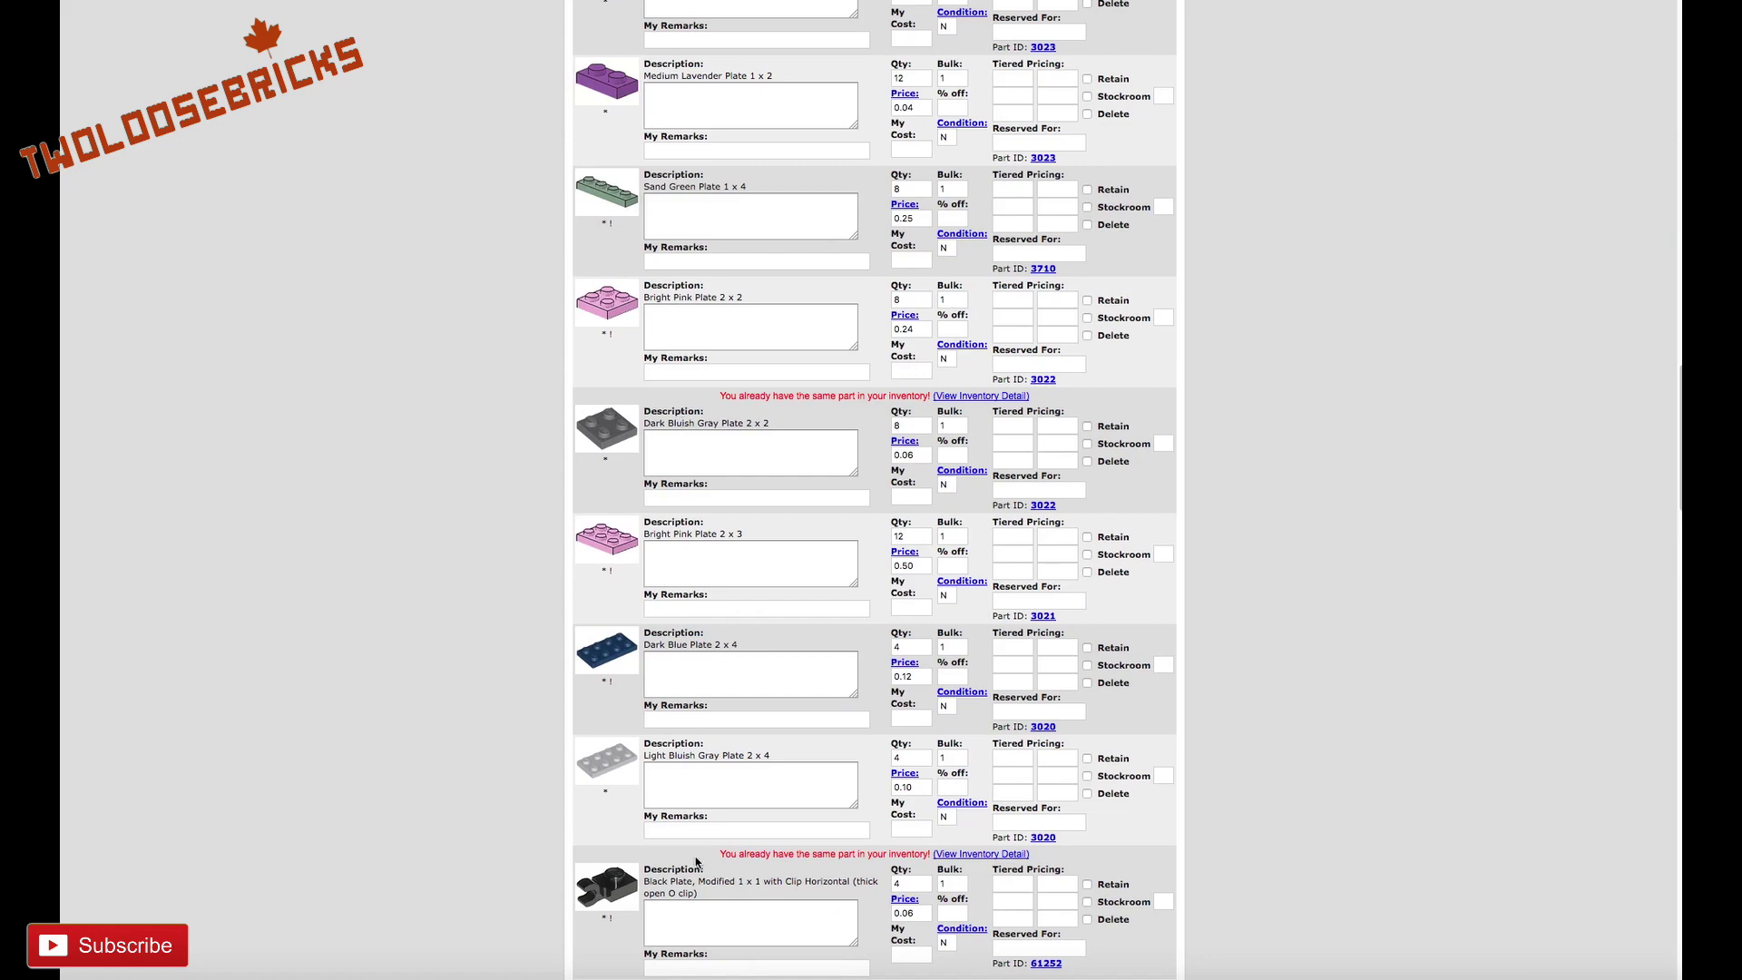
pyautogui.scroll(-5, 730, 878)
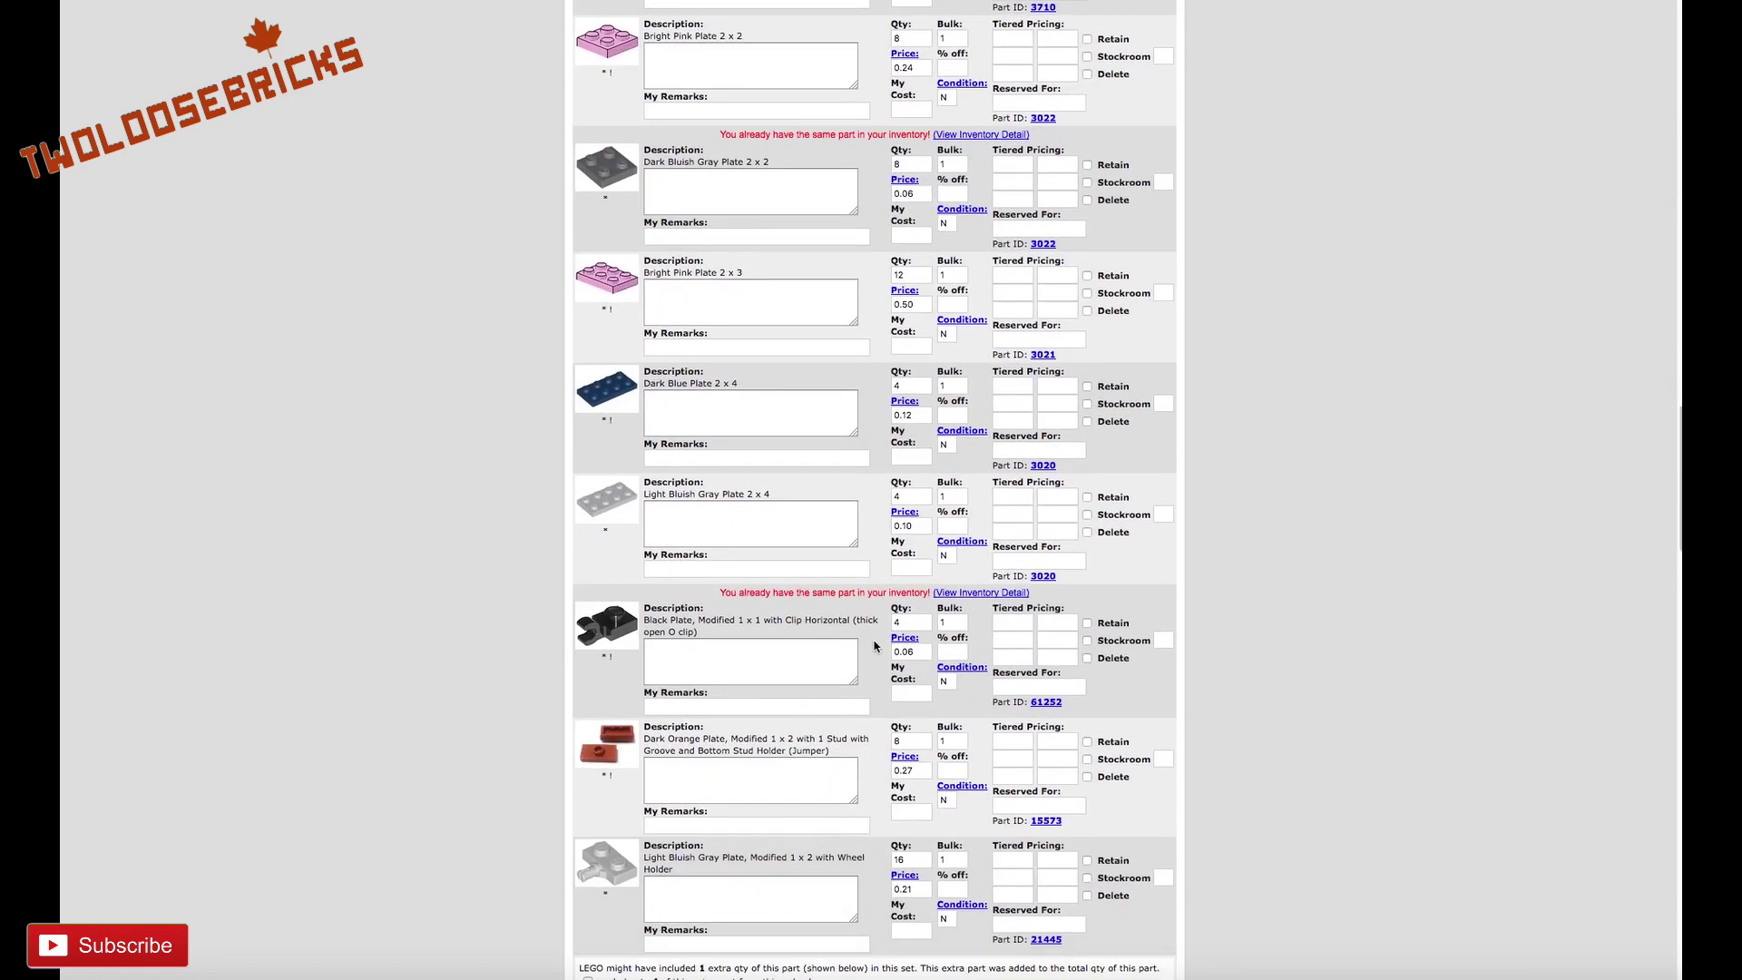
pyautogui.scroll(-12, 875, 646)
pyautogui.scroll(-1, 875, 646)
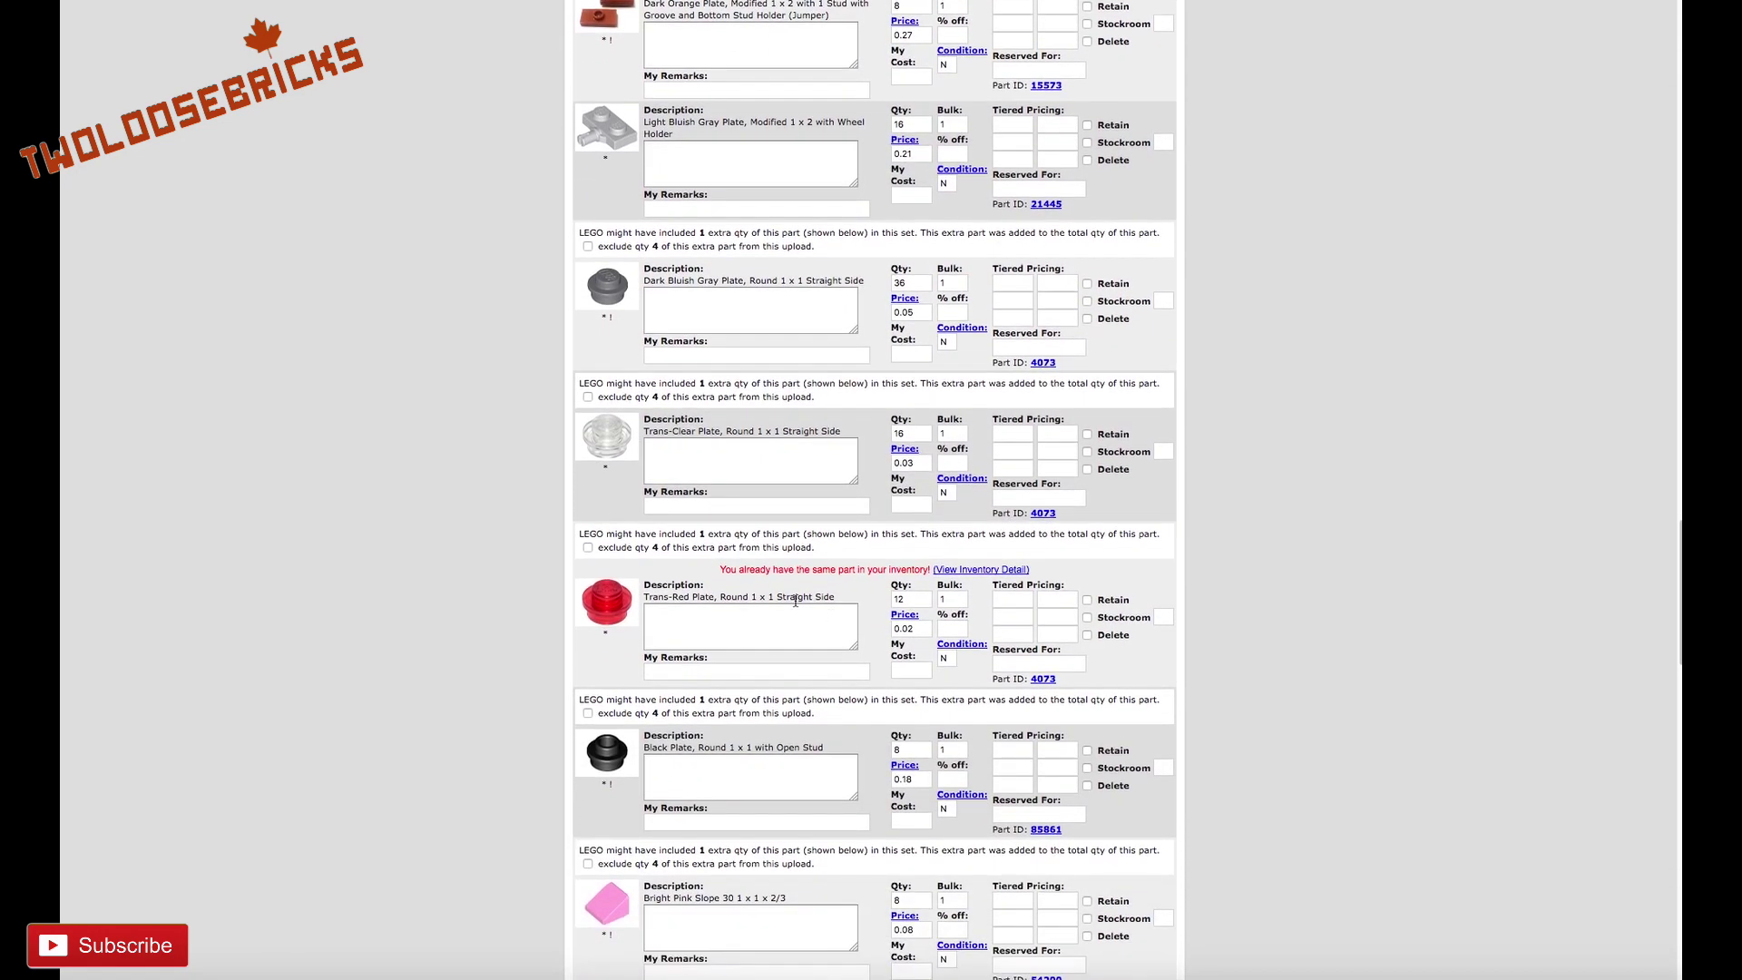
pyautogui.scroll(-20, 857, 580)
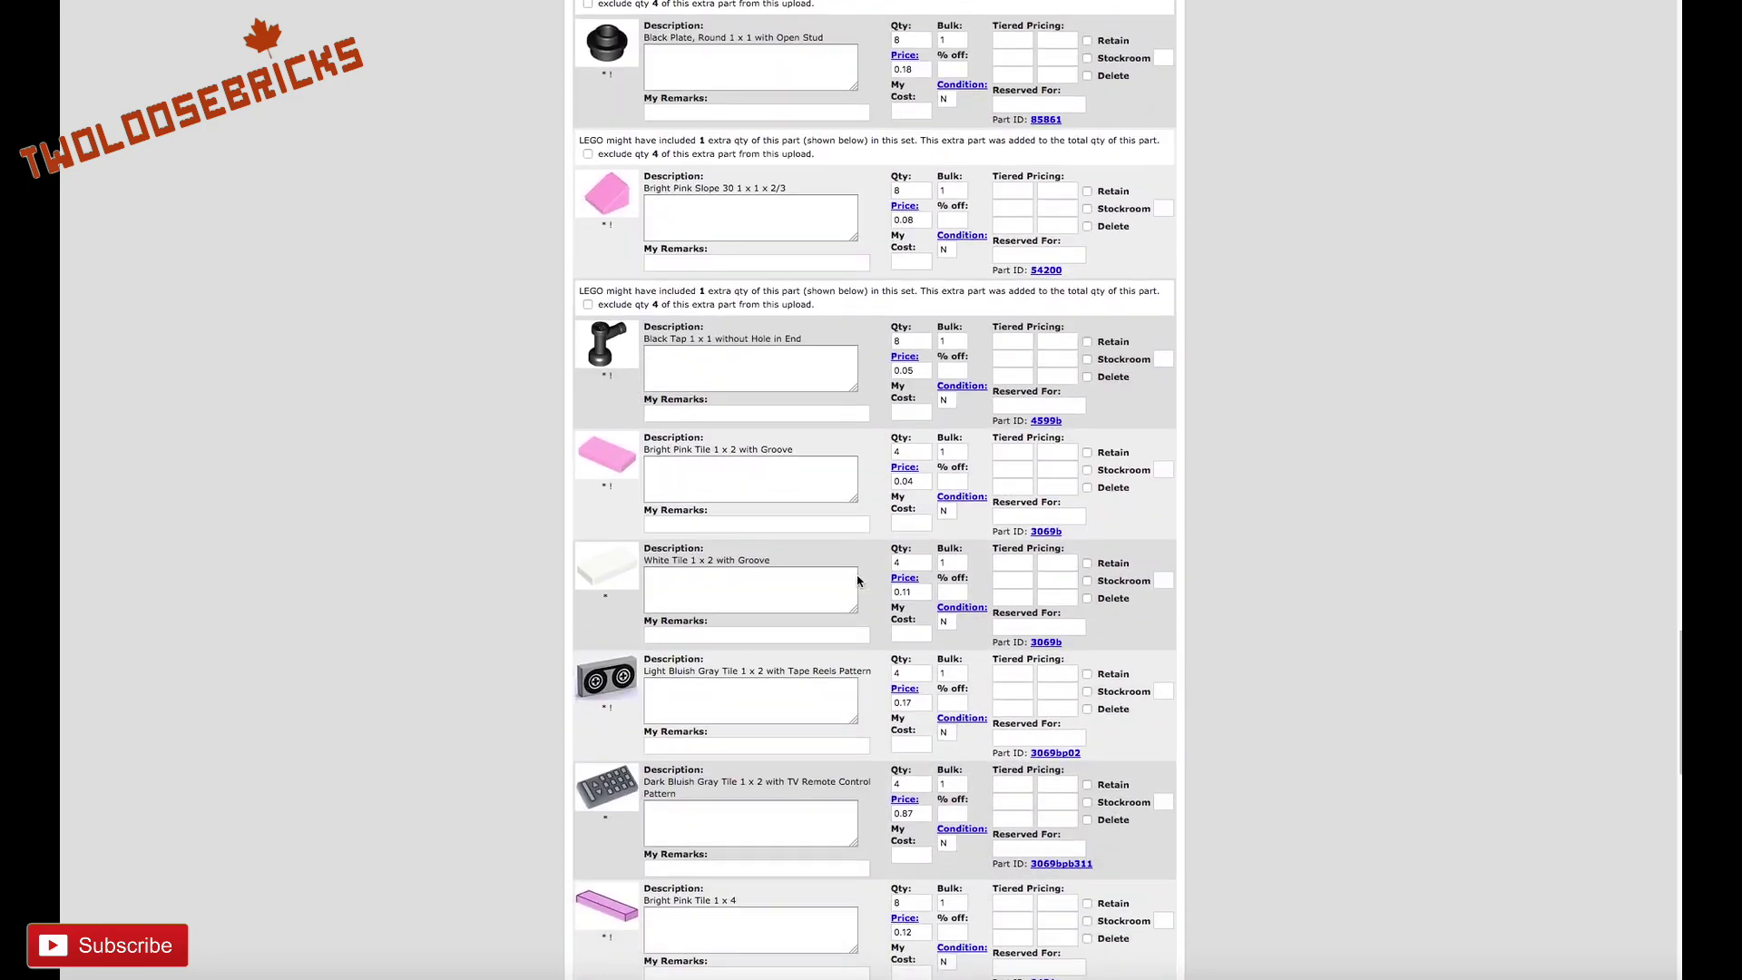
pyautogui.scroll(20, 857, 581)
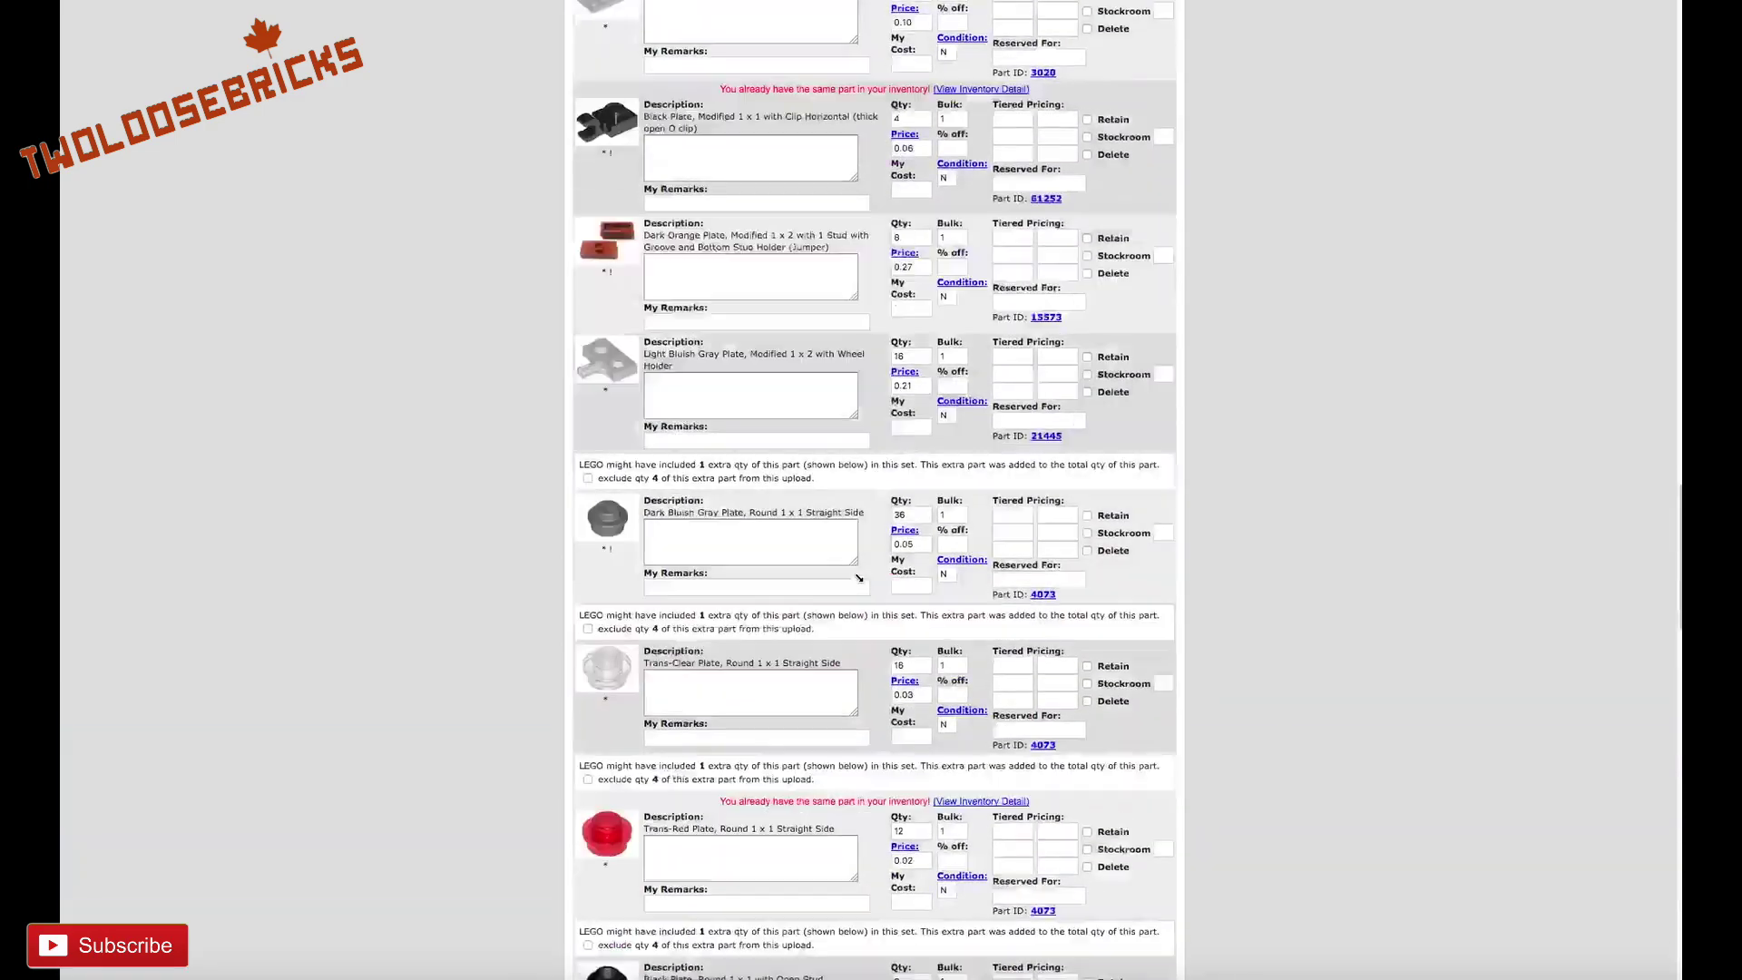
pyautogui.scroll(20, 857, 576)
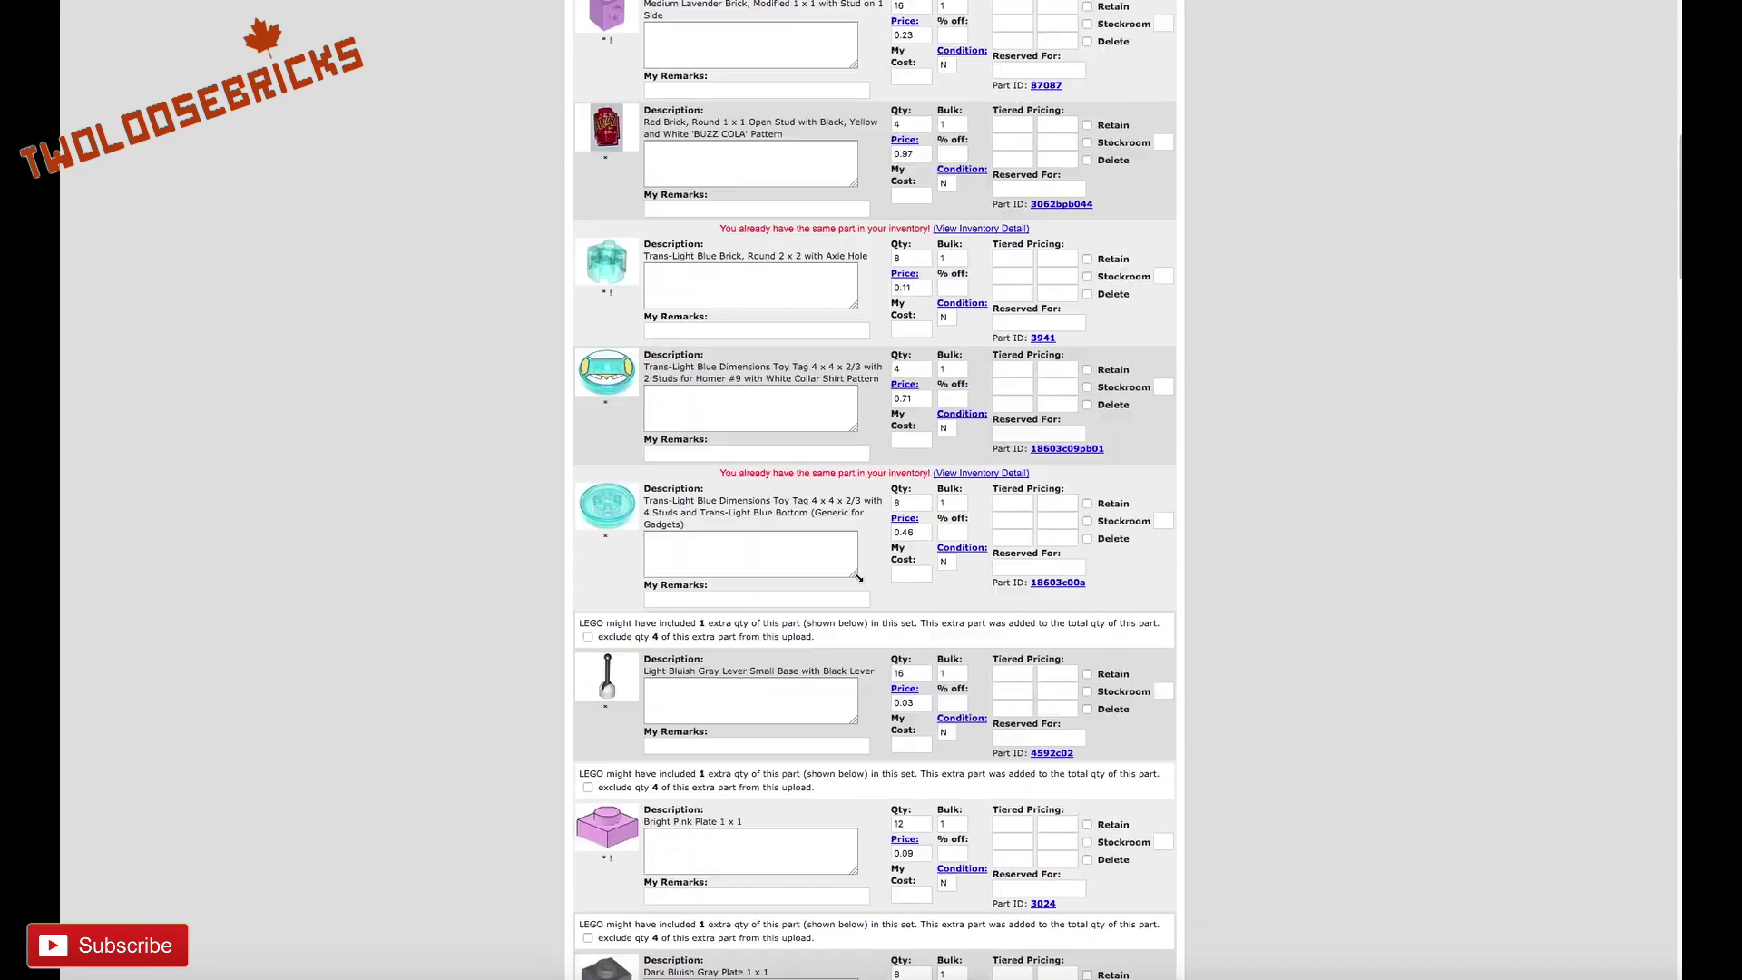
# Check the existing inventory lot of the Trans-Light Blue Brick, Round 2 x 2 with Axle Hole and enter its remark m5 in the part-out list
pyautogui.scroll(-2, 858, 576)
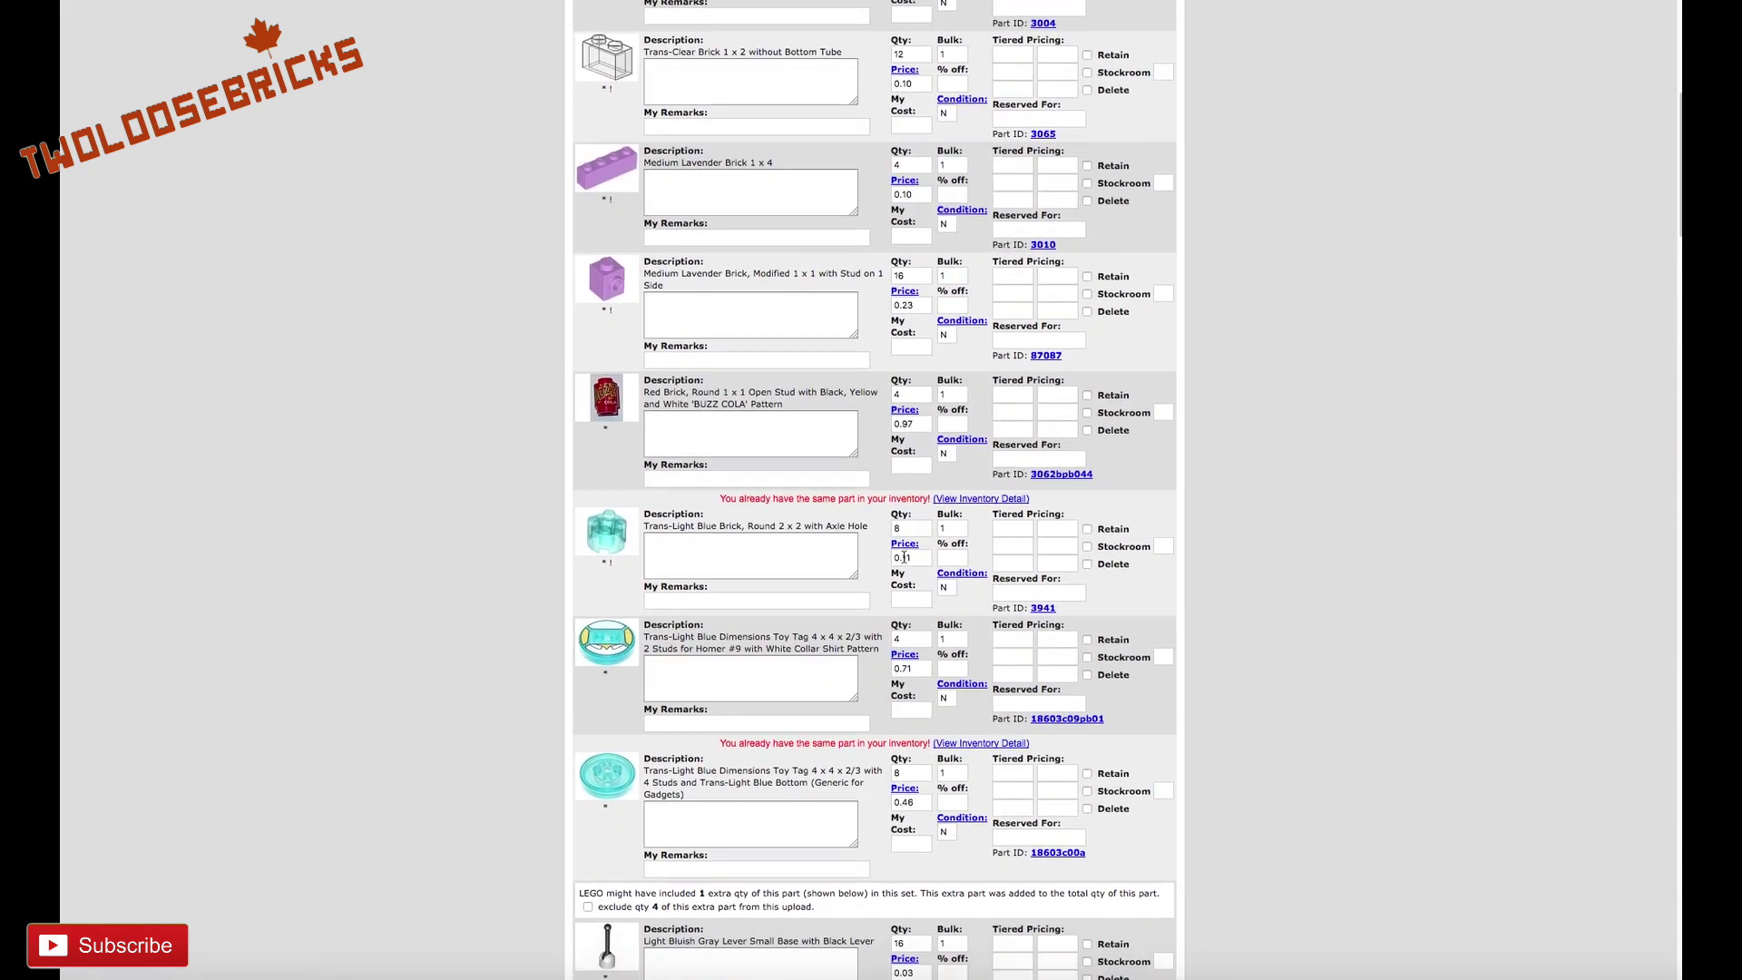
pyautogui.click(984, 508)
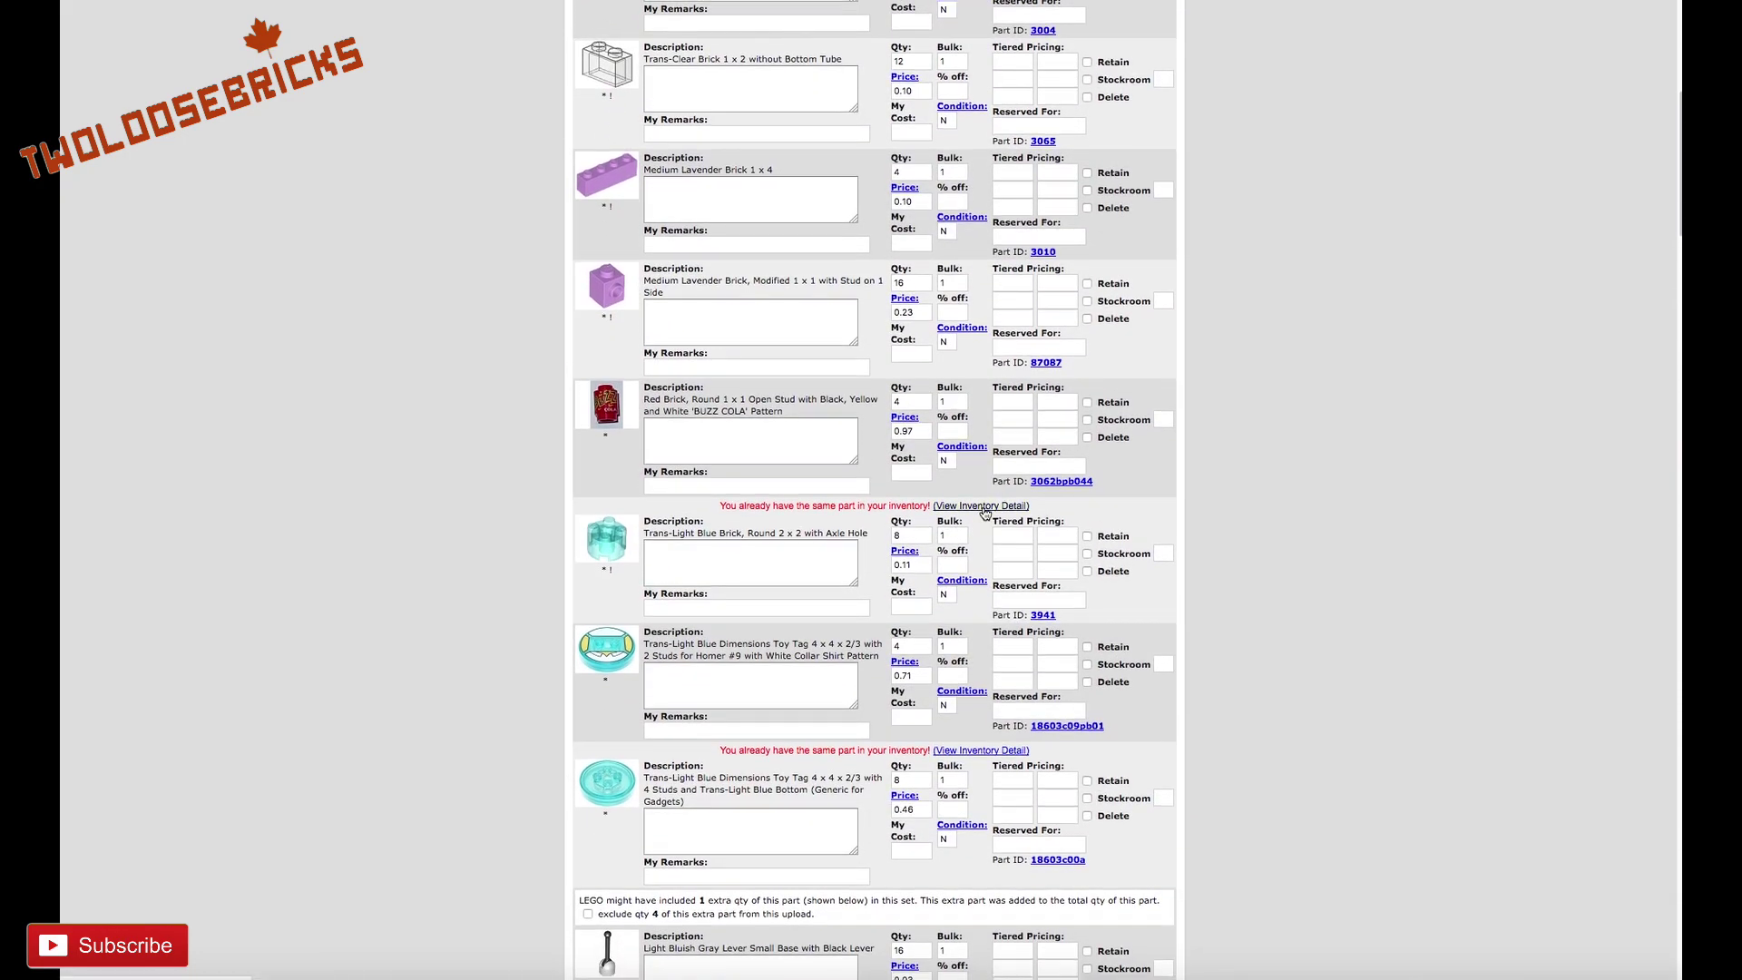
pyautogui.scroll(-1, 923, 519)
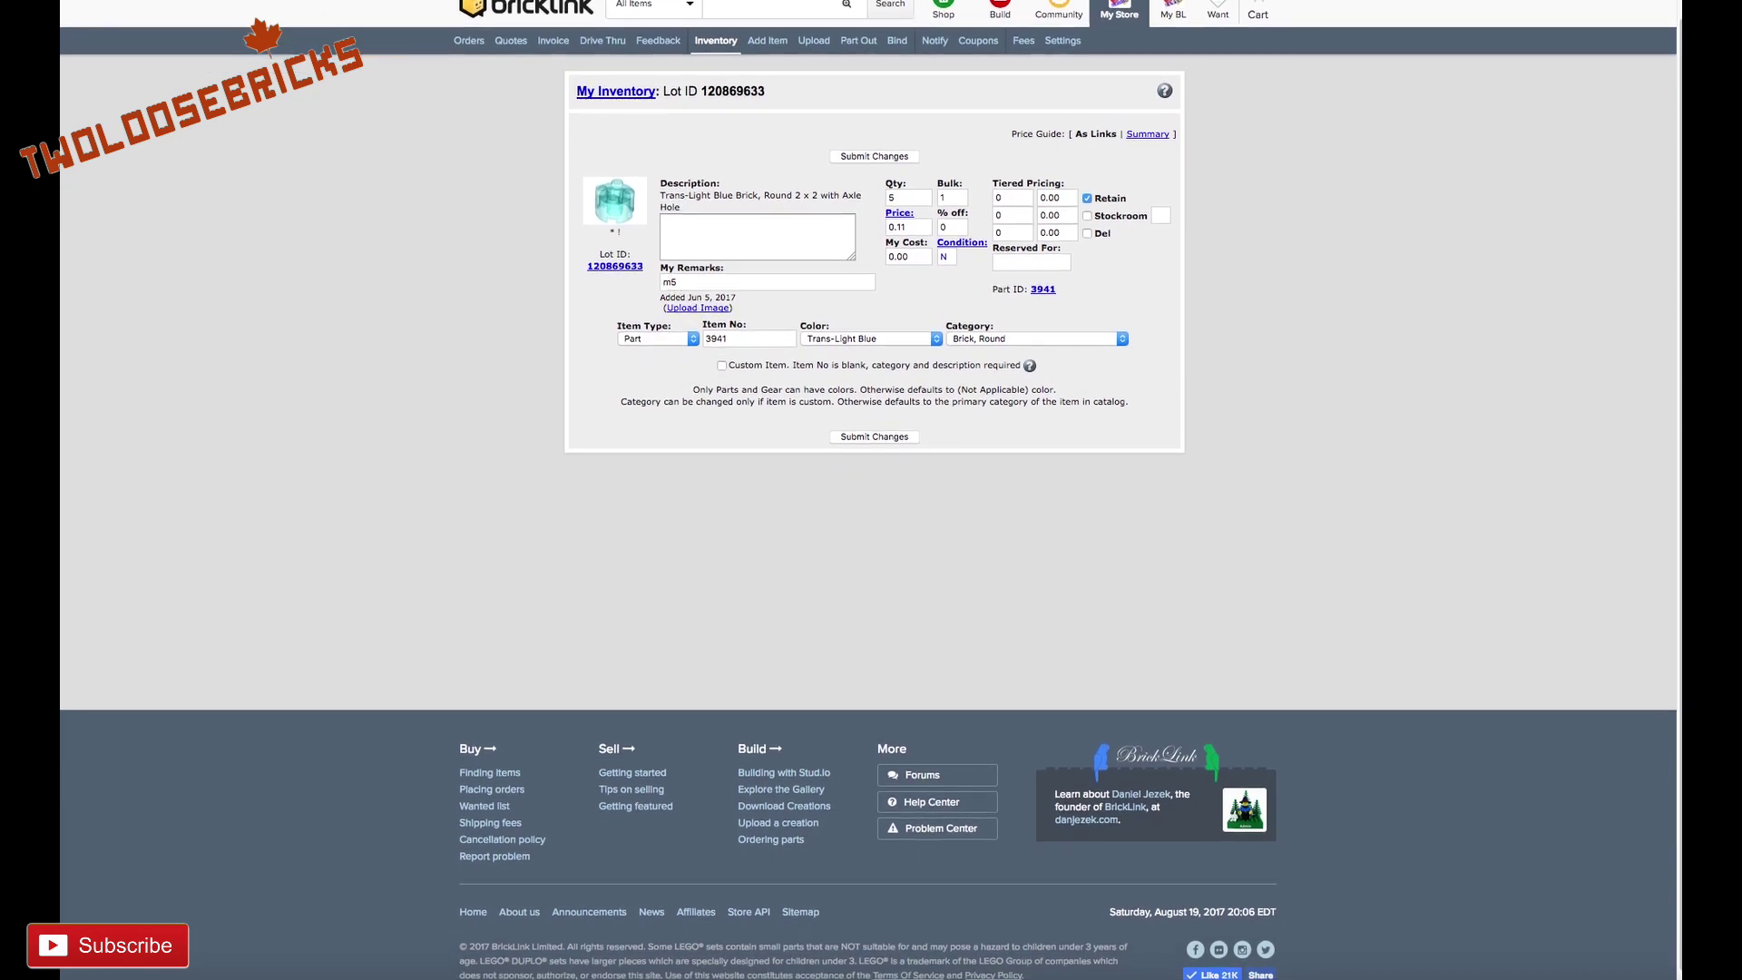
pyautogui.hotkey('alt', 'Left')
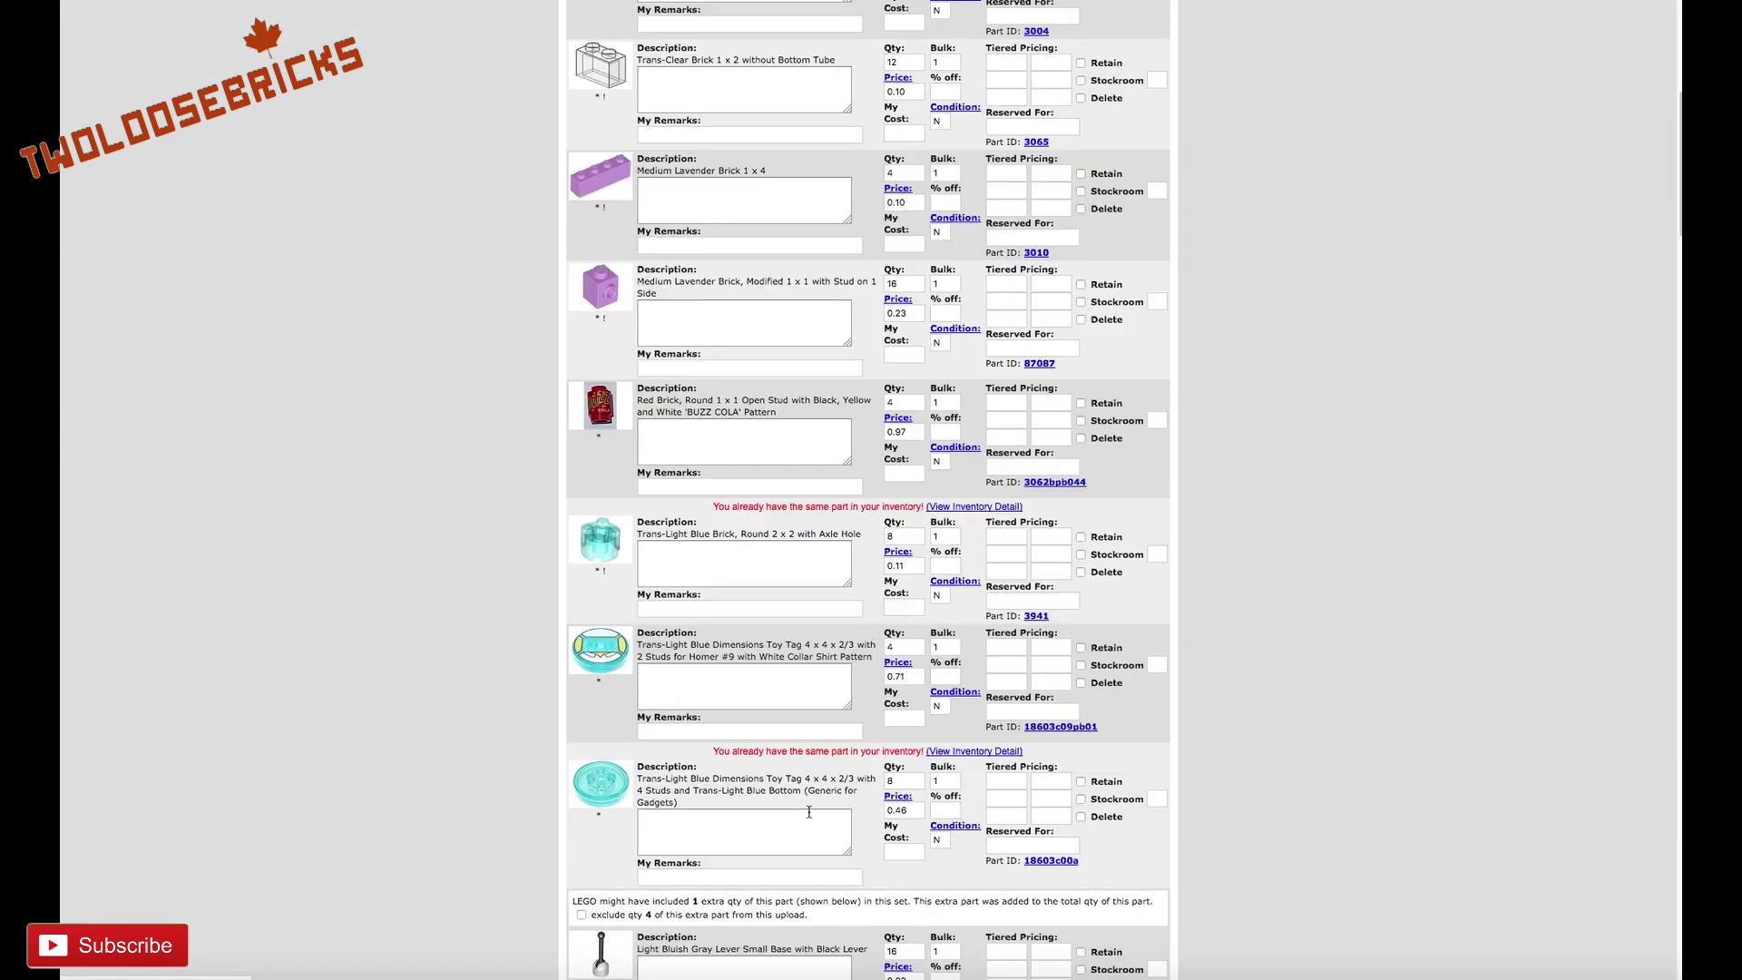
pyautogui.click(664, 609)
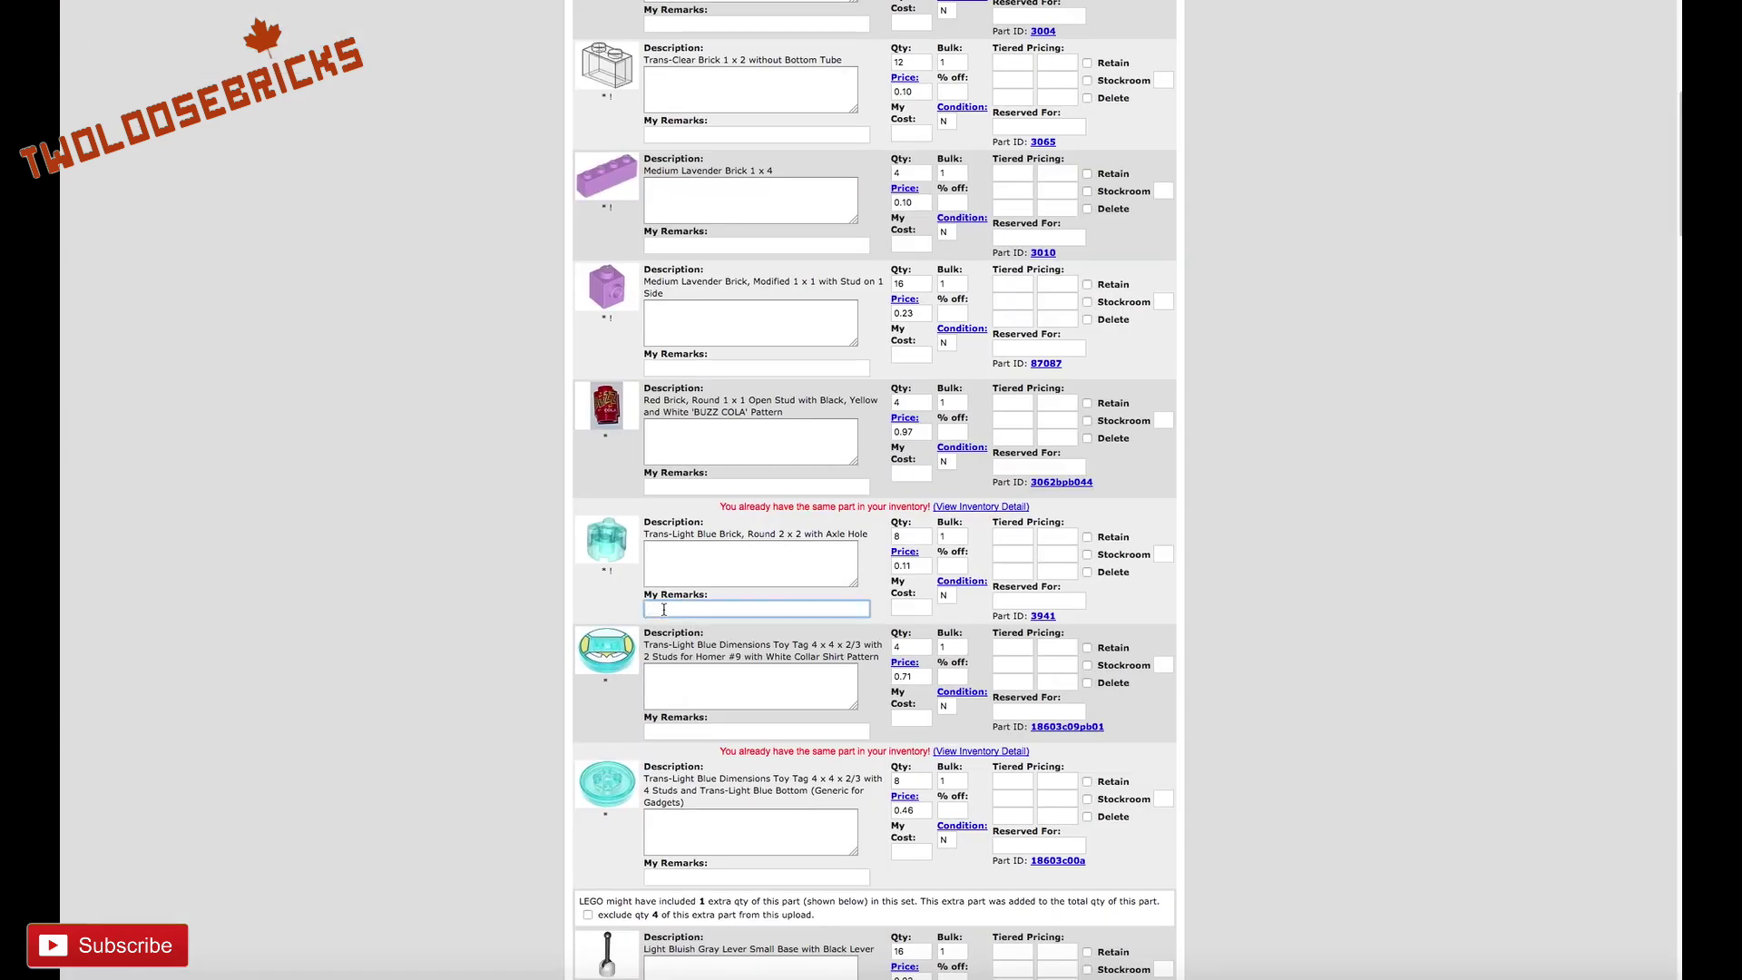
pyautogui.write('m5')
# Copy the remark dipadgeneric from the existing generic Trans-Light Blue Dimensions Toy Tag lot into the remarks of the matching part-out item
pyautogui.click(1005, 764)
pyautogui.click(1005, 752)
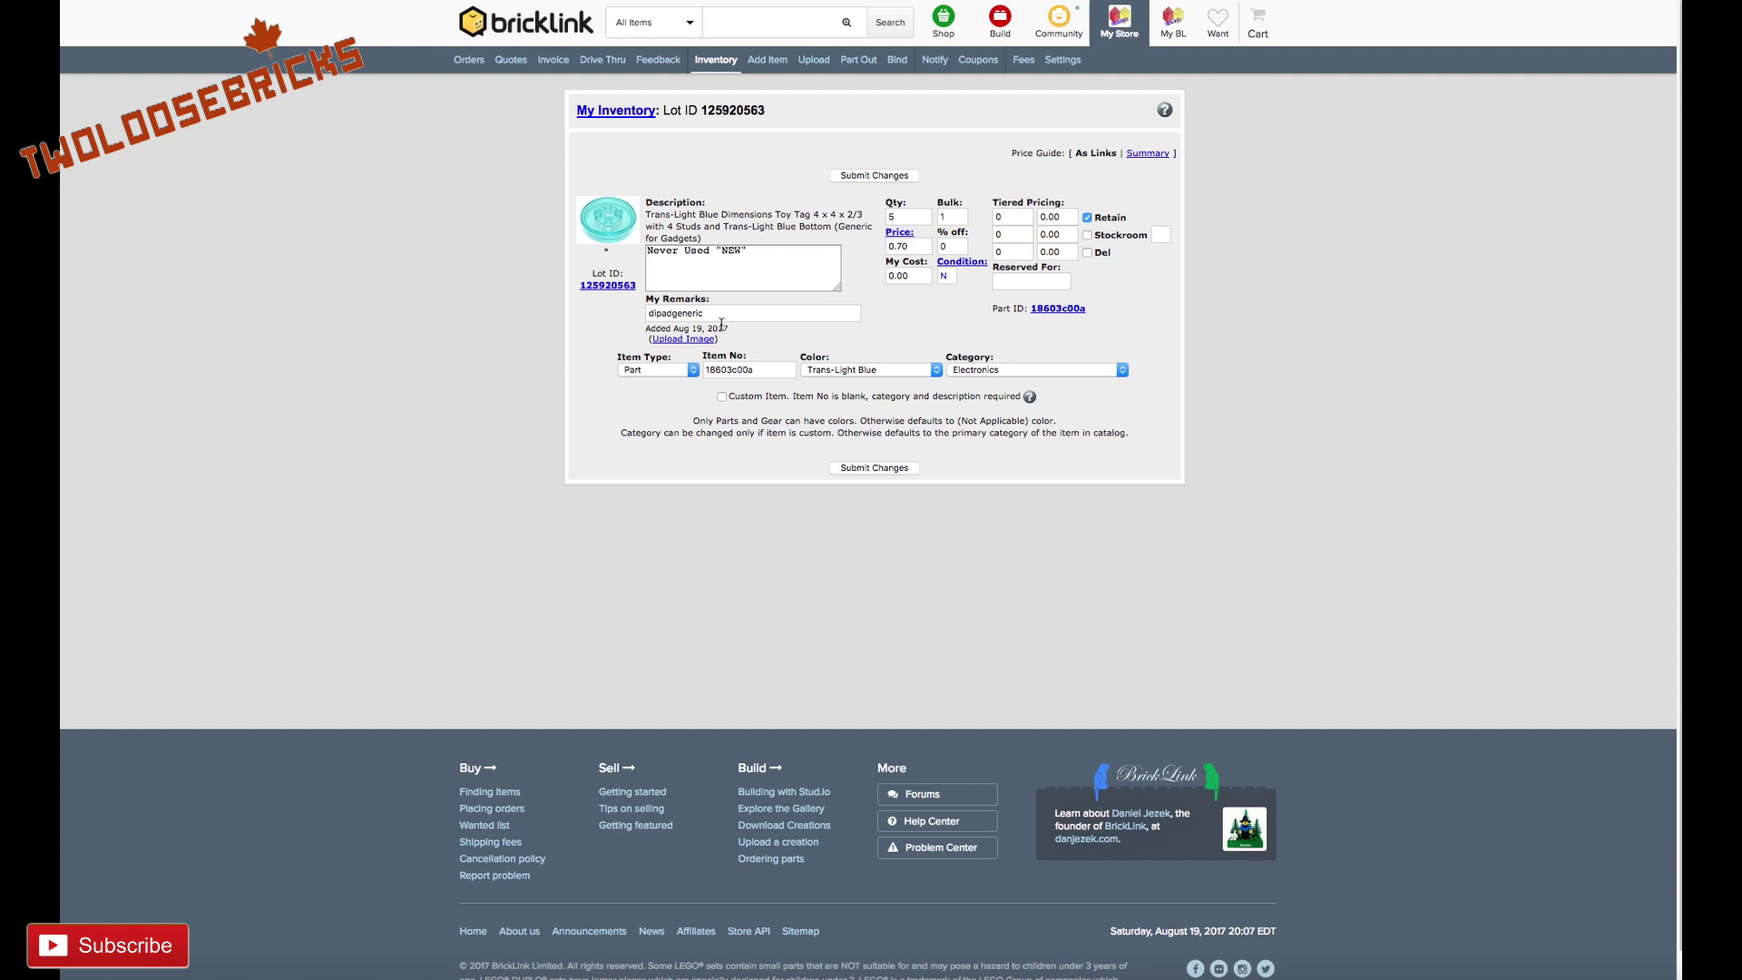
pyautogui.doubleClick(682, 313)
pyautogui.hotkey('ctrl', 'c')
pyautogui.click(890, 467)
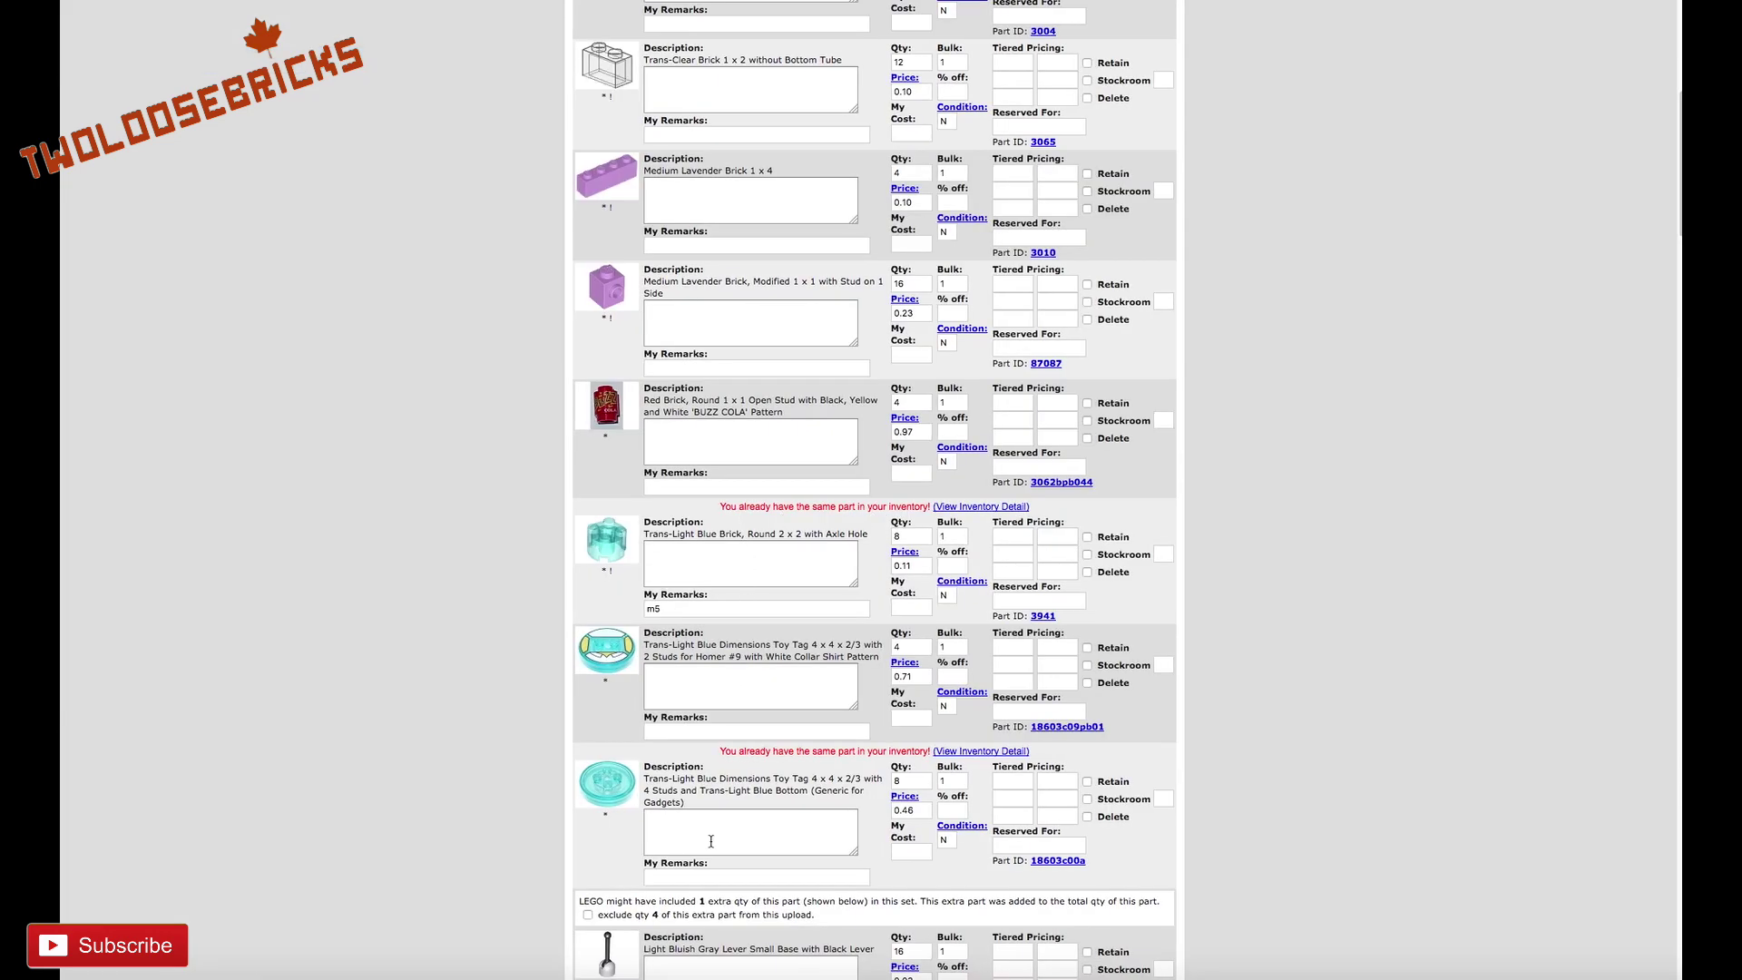
pyautogui.click(677, 877)
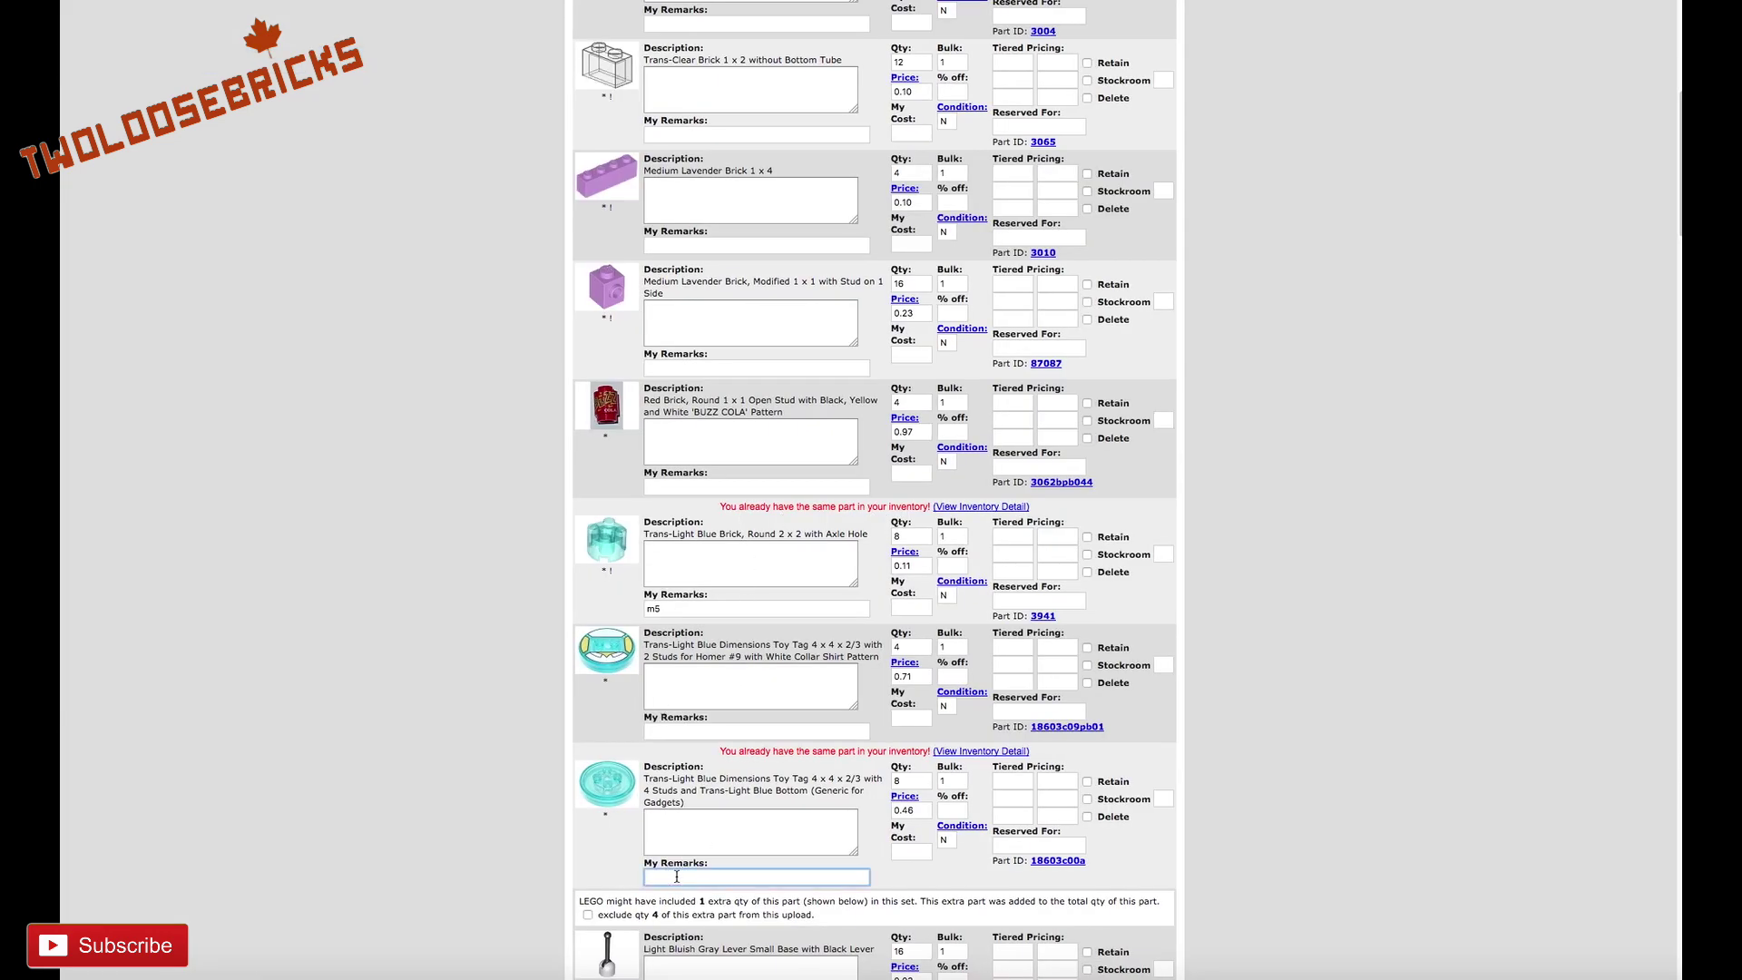
pyautogui.hotkey('ctrl', 'v')
# Look through the rest of the list, including minifigs and instructions, for other parts already in the inventory
pyautogui.scroll(-15, 831, 784)
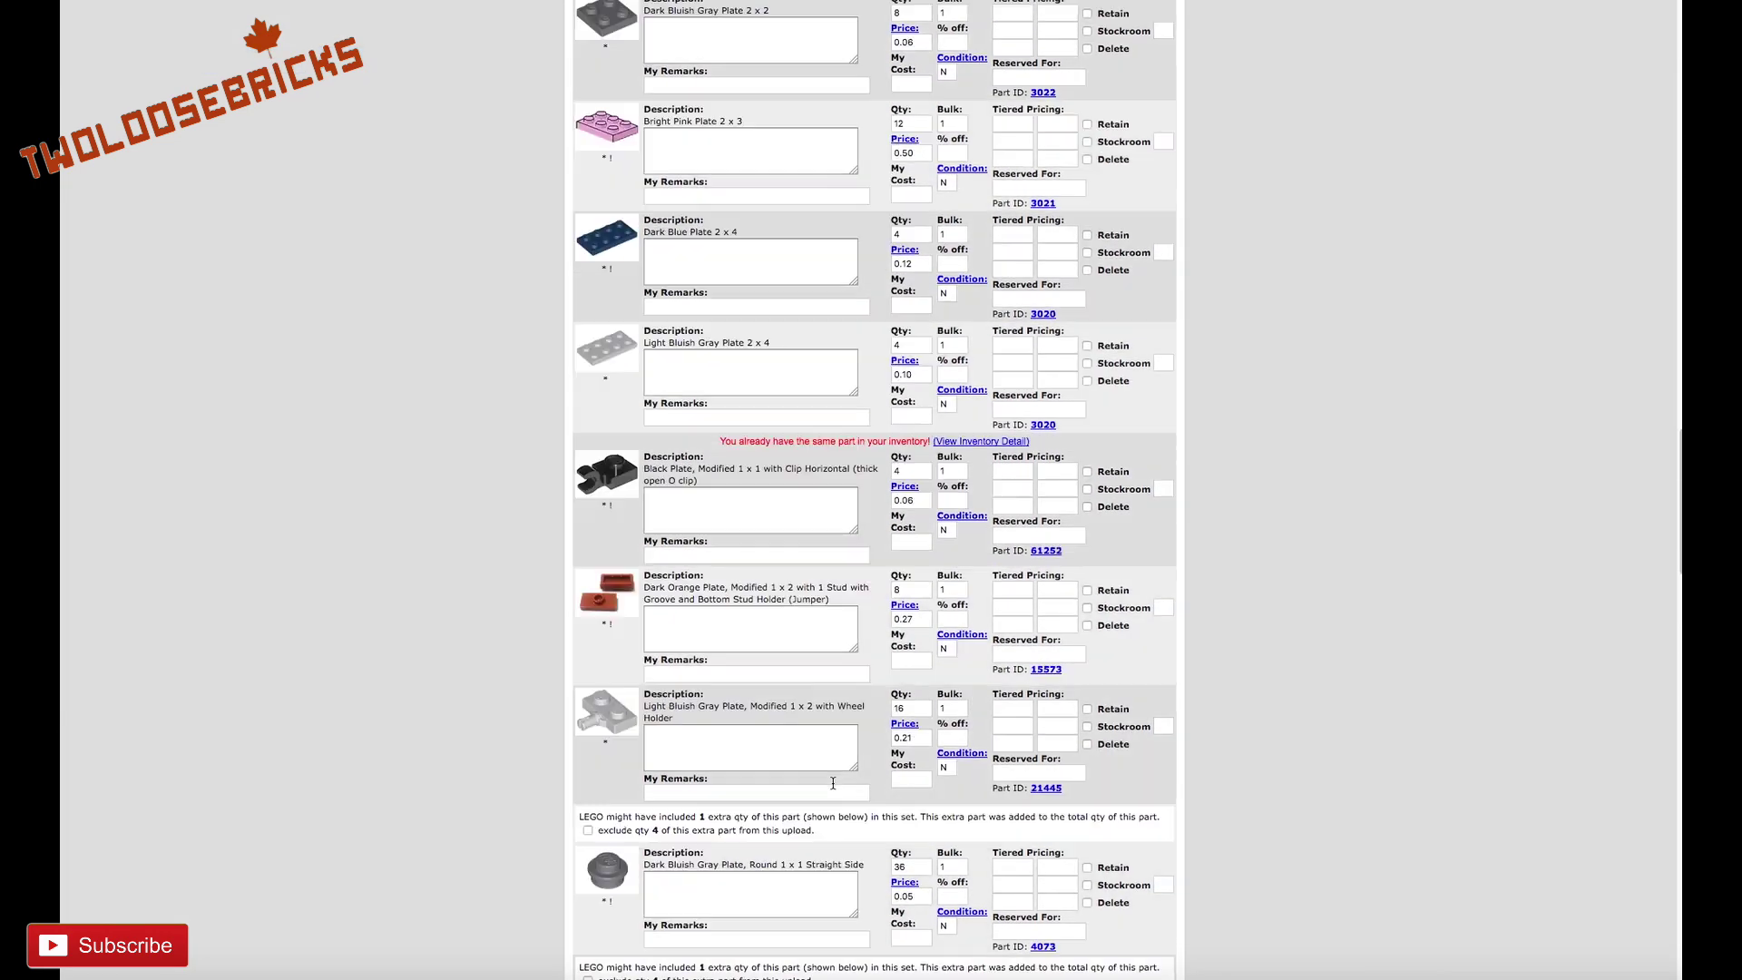
pyautogui.scroll(-20, 833, 782)
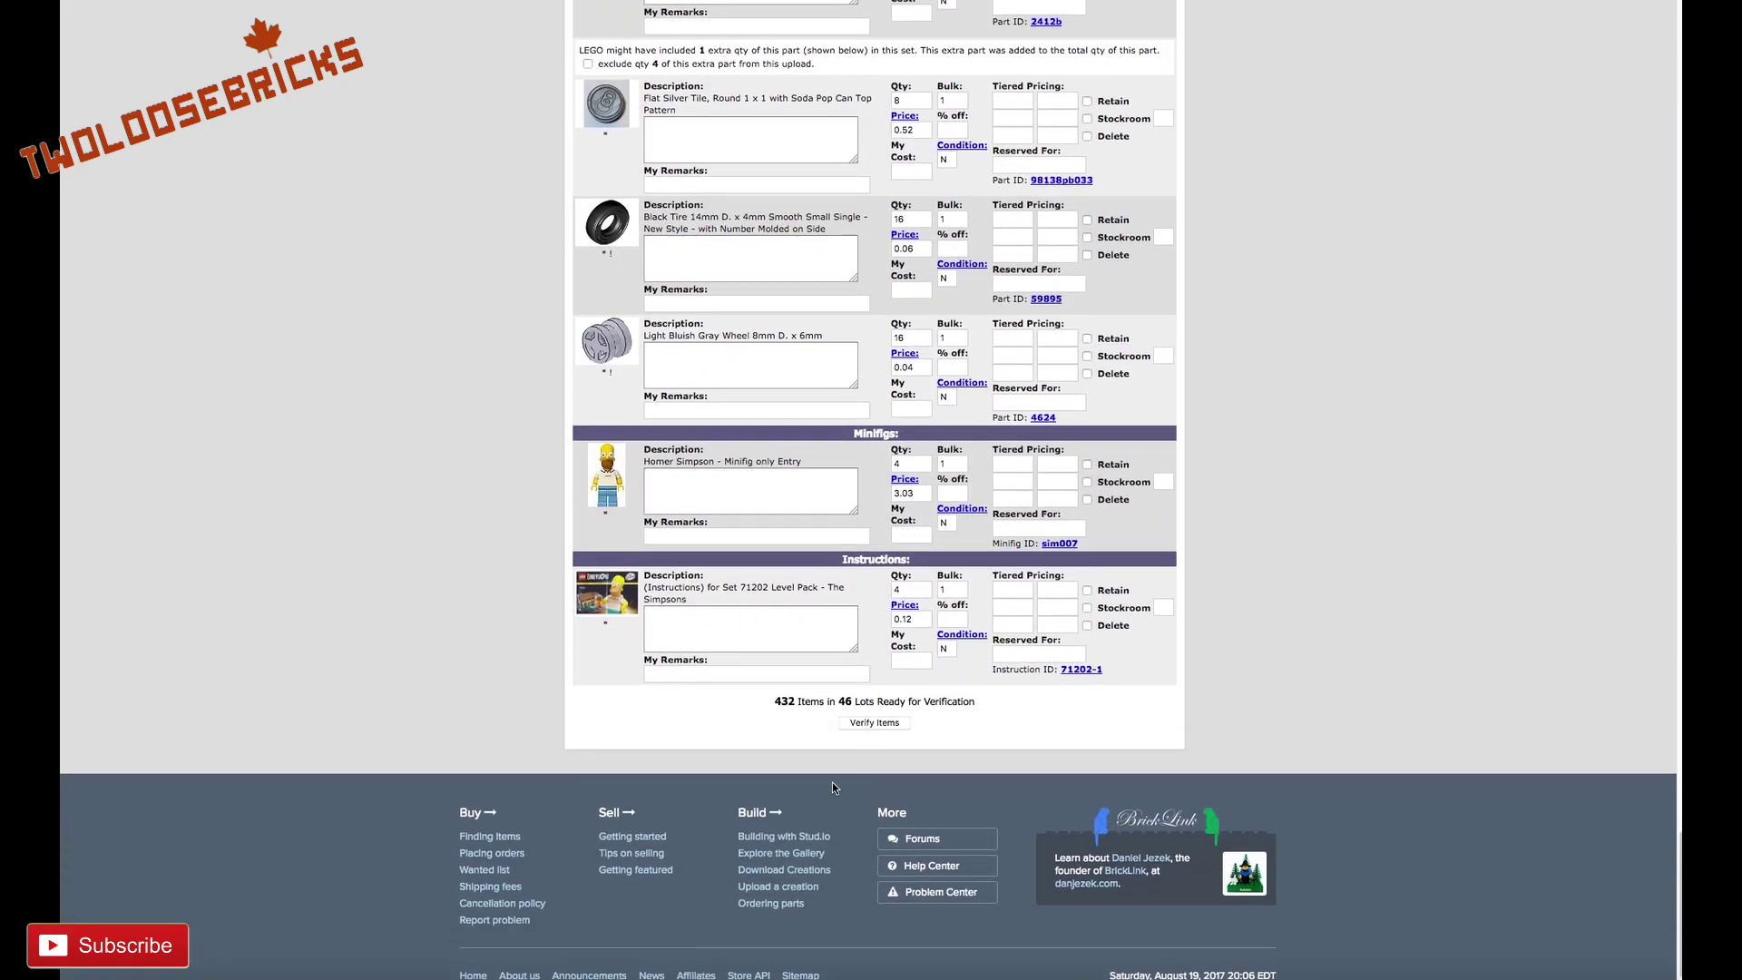
pyautogui.scroll(-1, 831, 782)
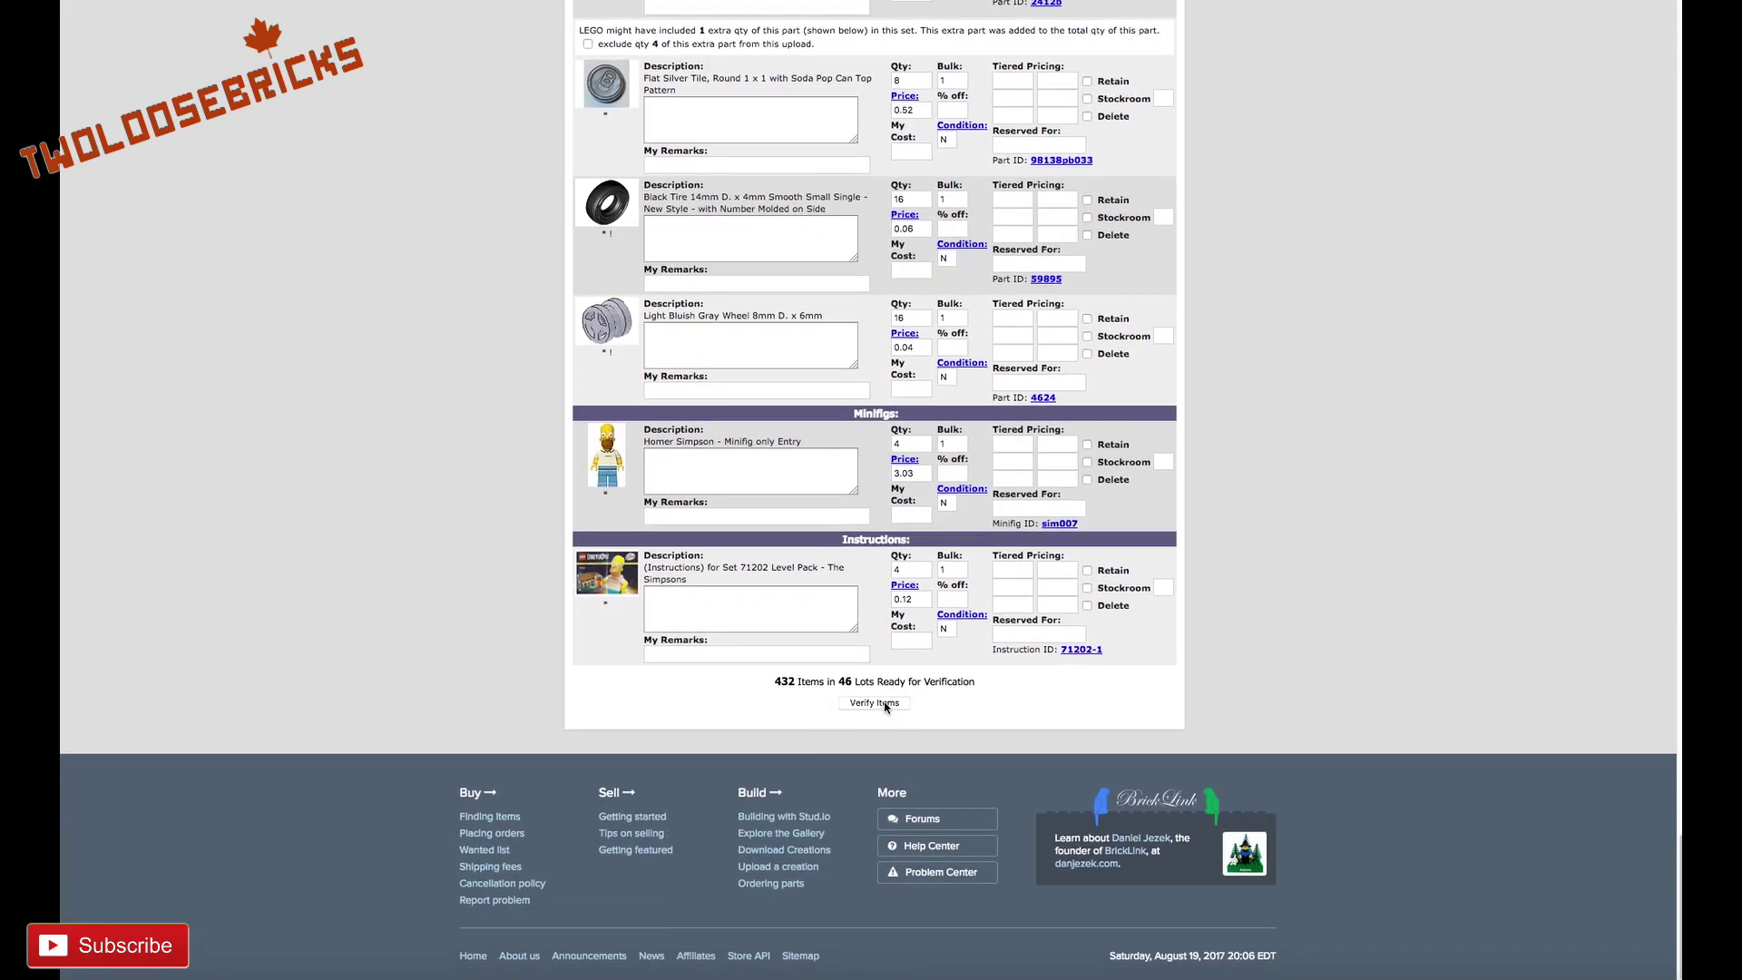
pyautogui.scroll(20, 886, 706)
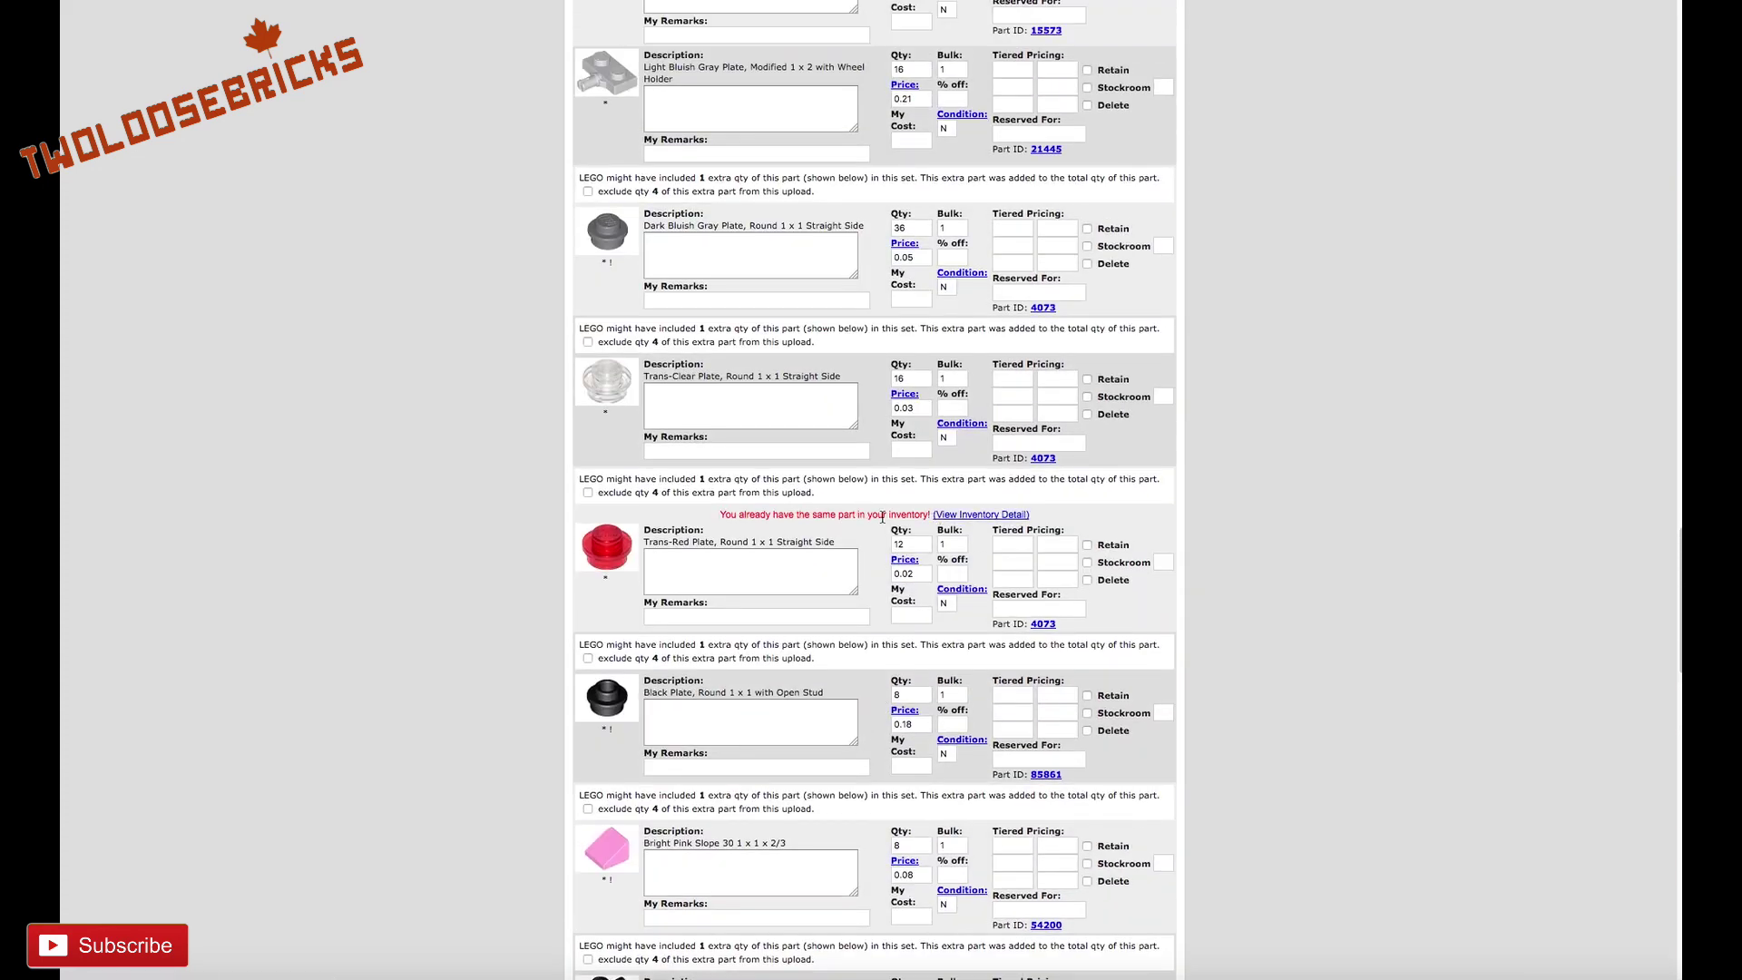
pyautogui.scroll(-20, 882, 516)
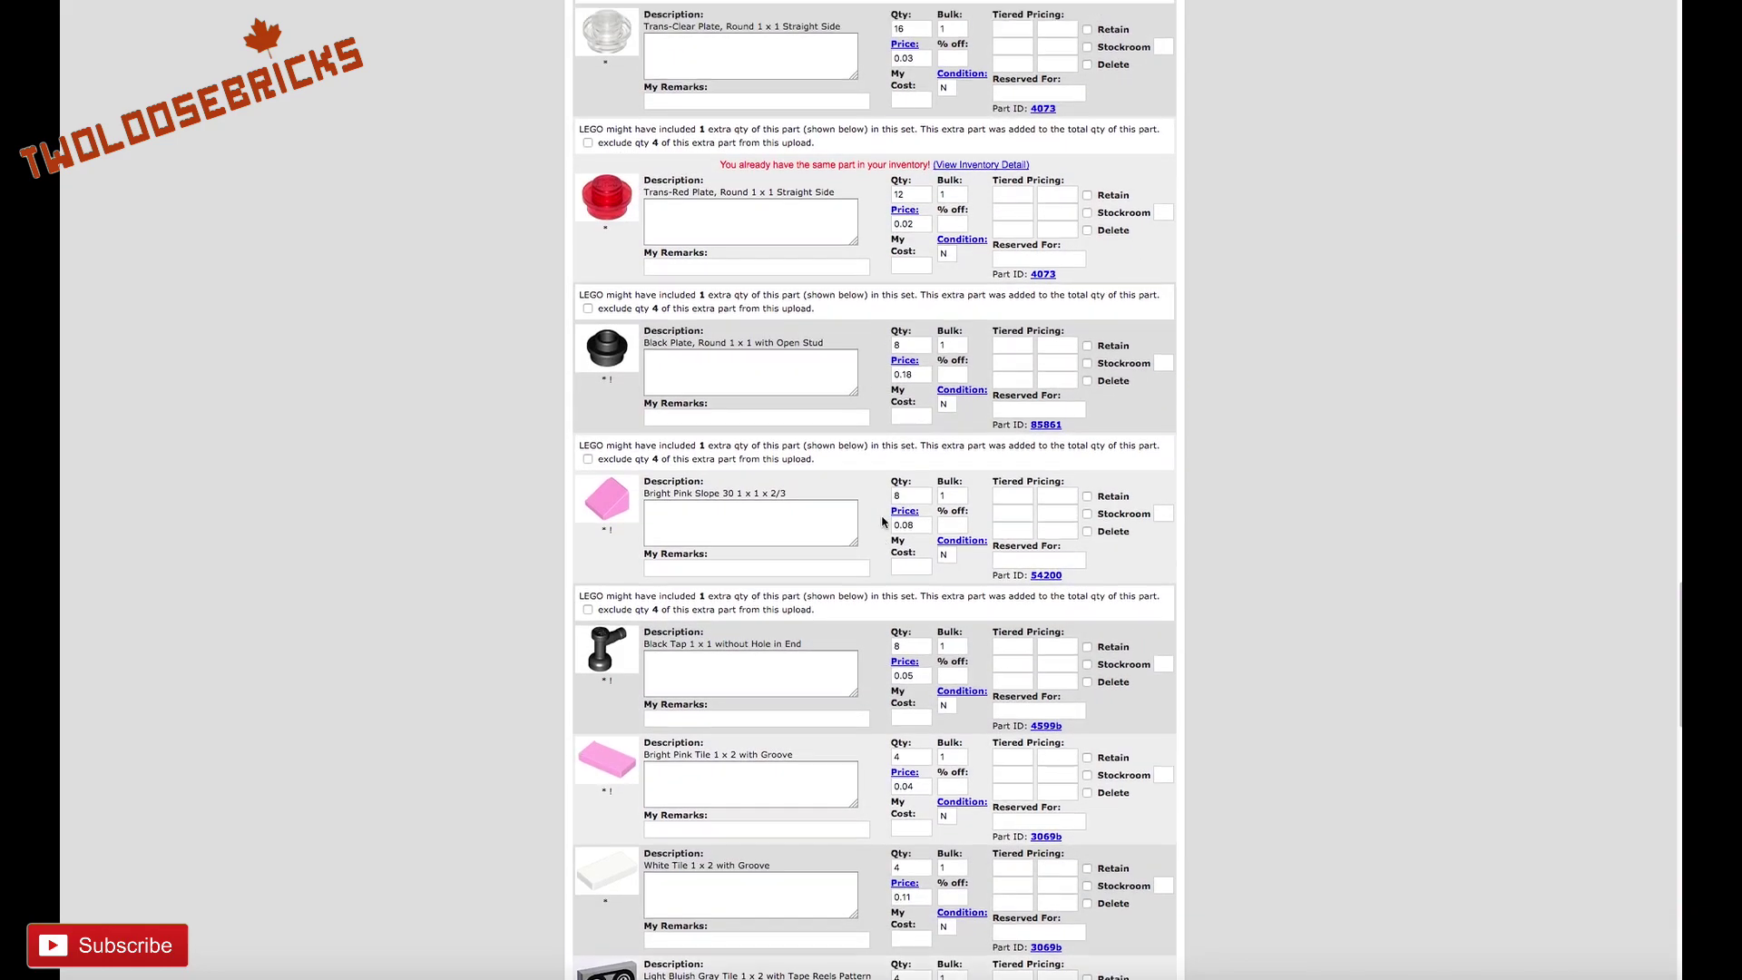
pyautogui.scroll(1, 882, 521)
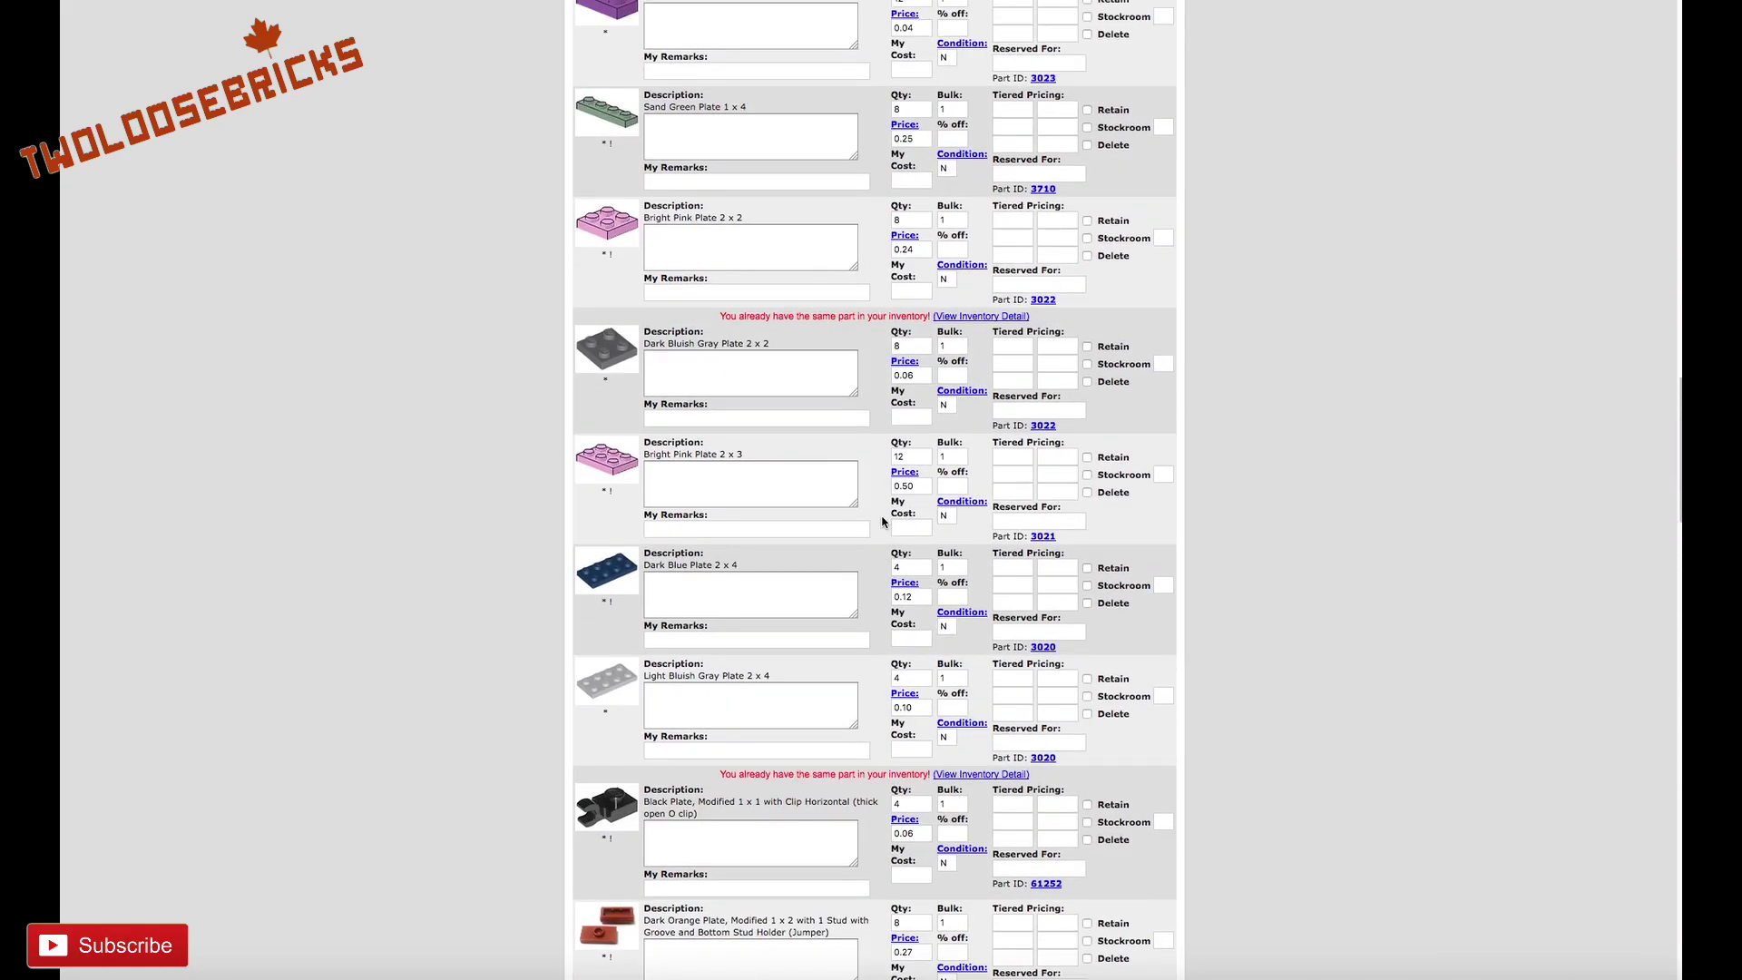
pyautogui.scroll(15, 882, 521)
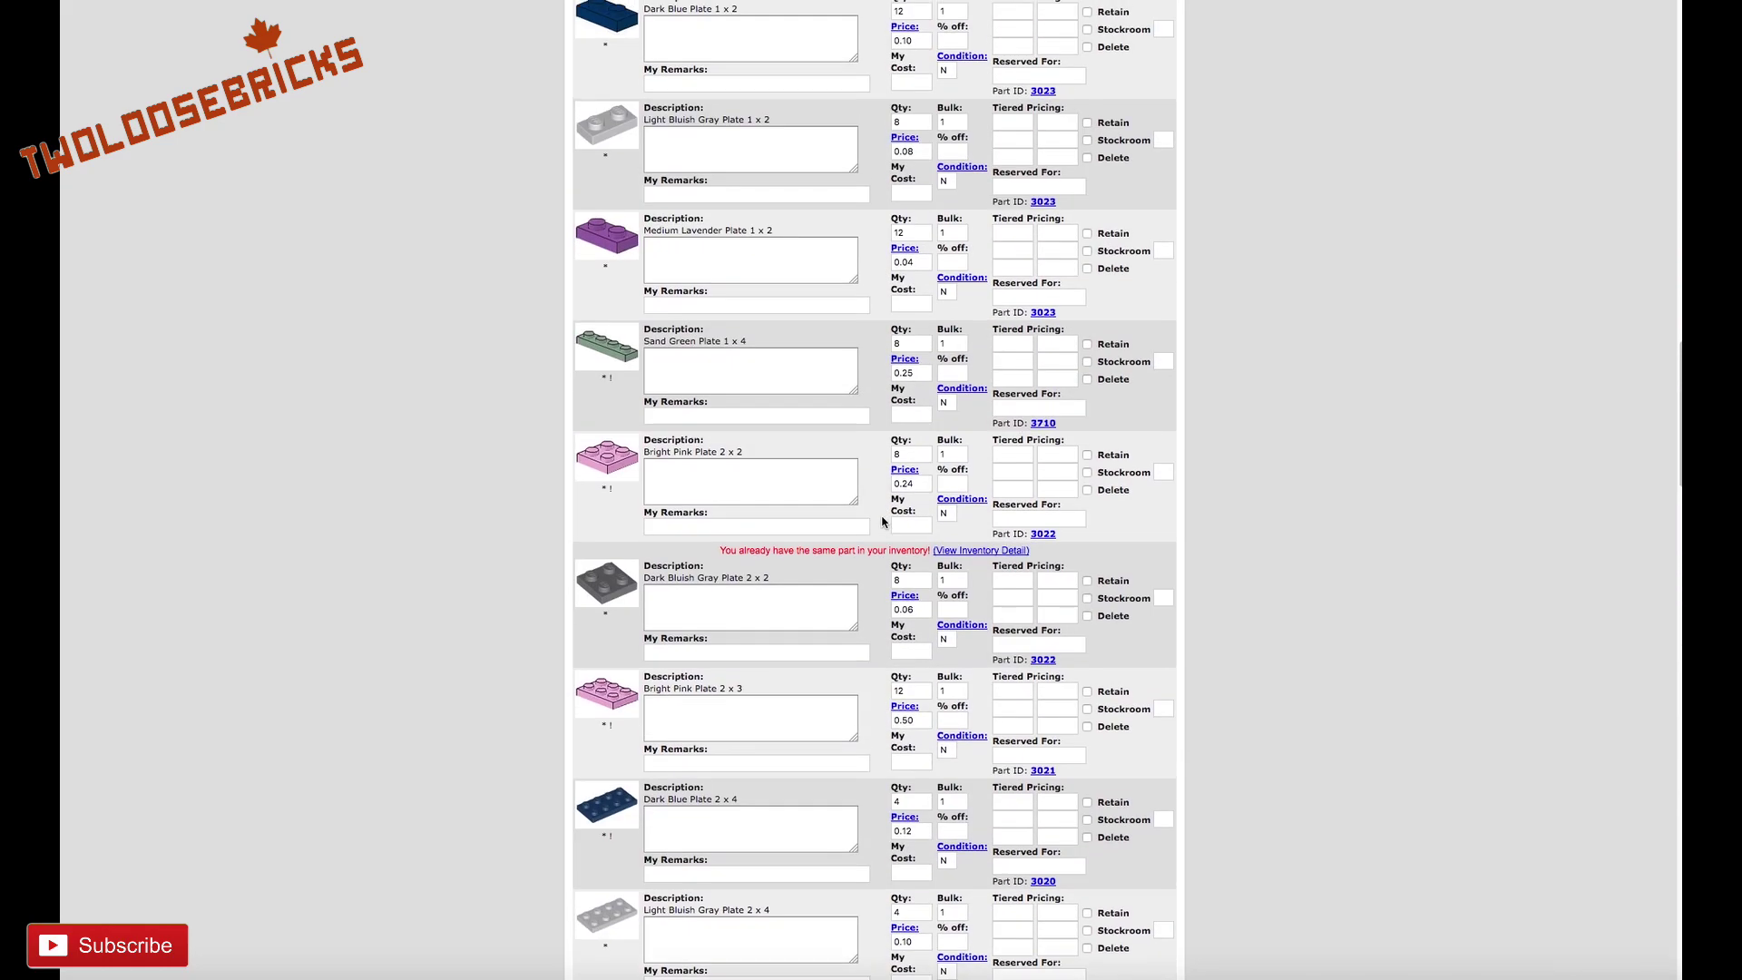
# Review the whole part-out list from the first part to the instructions, including the flagged parts and the remarks already entered
pyautogui.scroll(10, 882, 520)
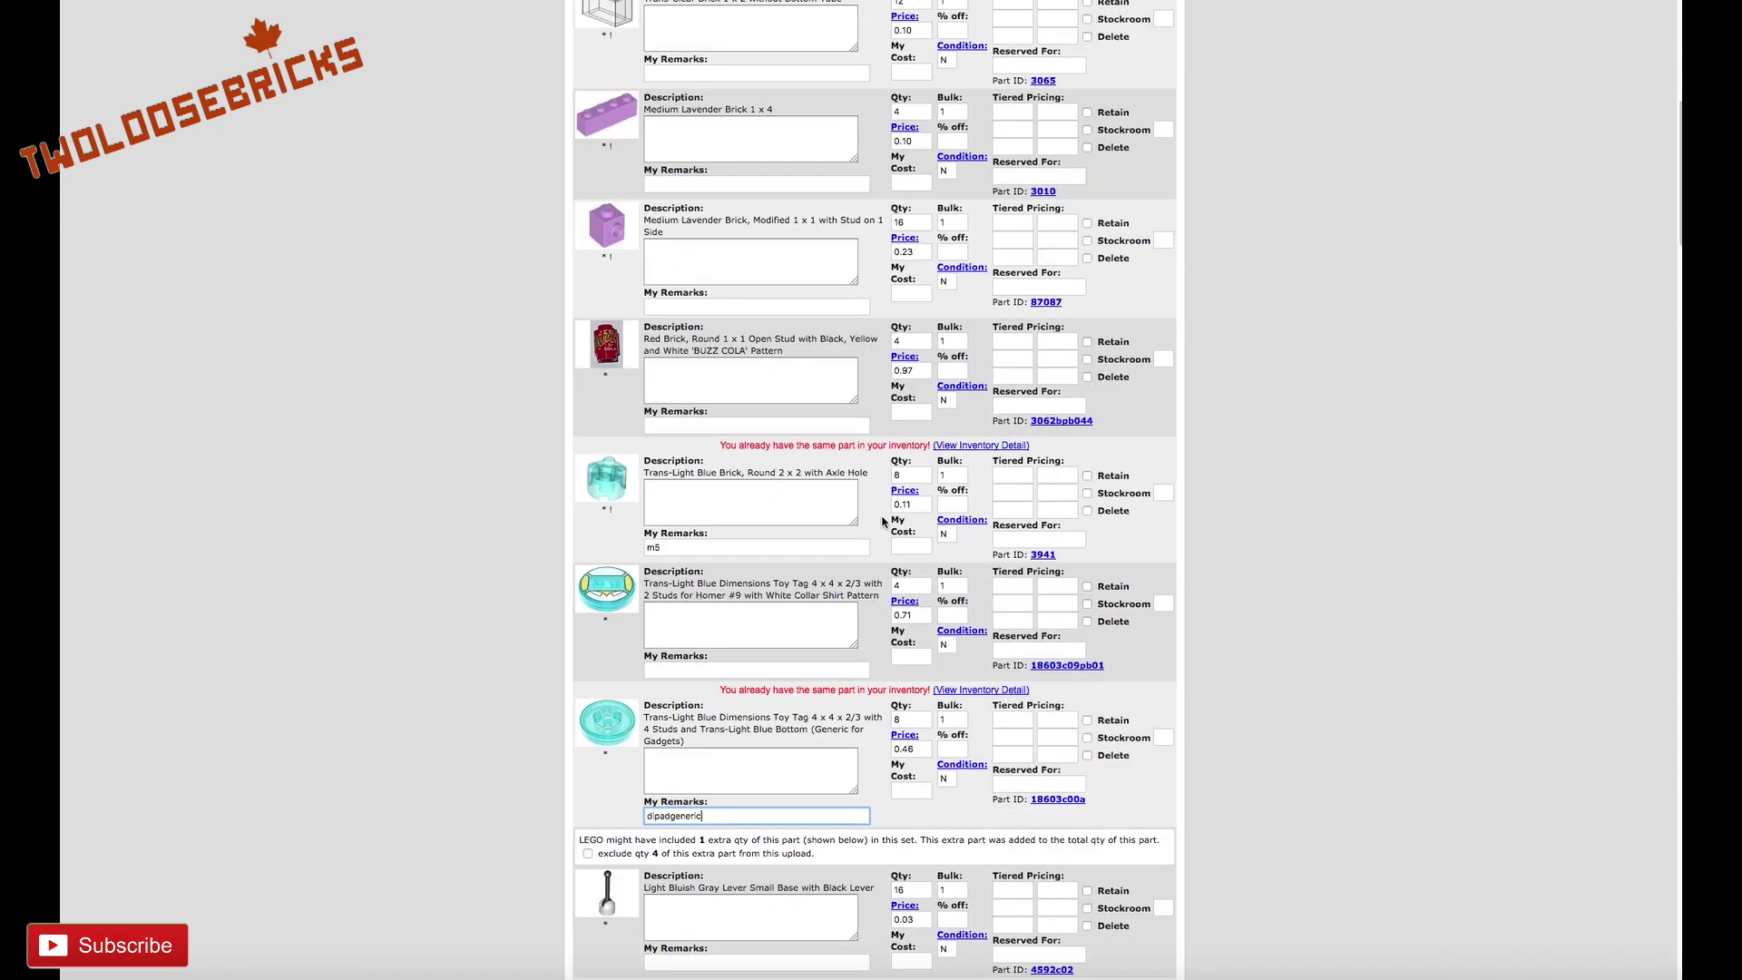
pyautogui.scroll(-2, 882, 521)
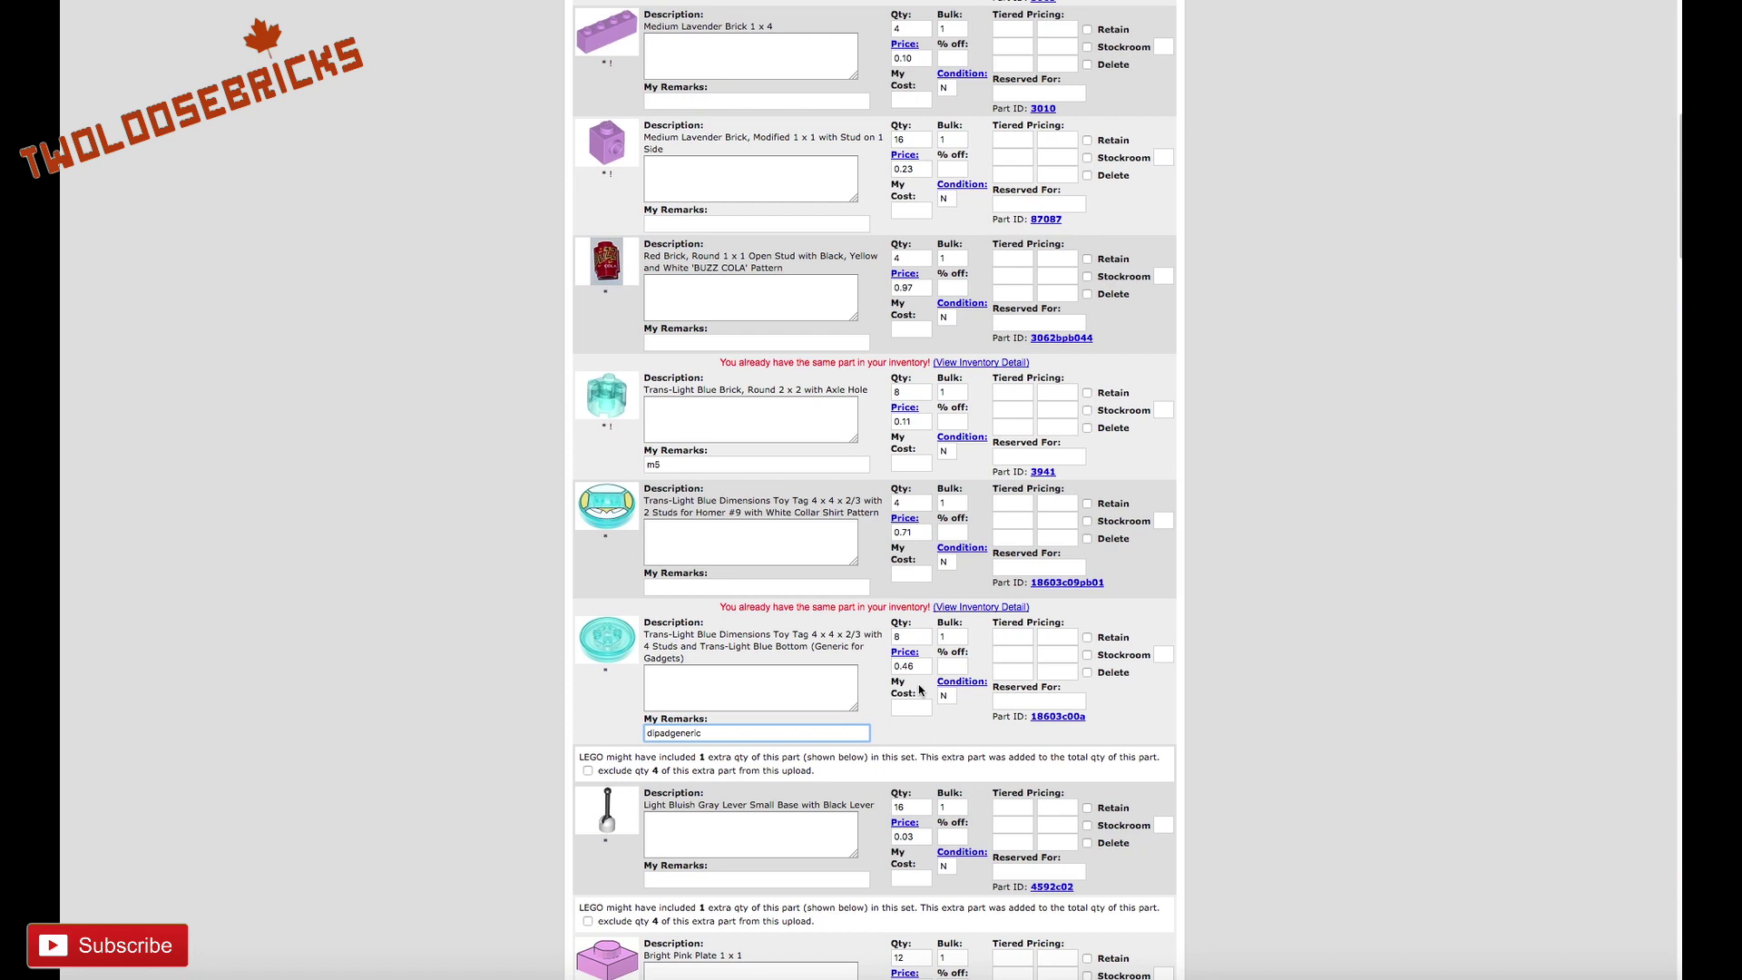
pyautogui.scroll(8, 919, 689)
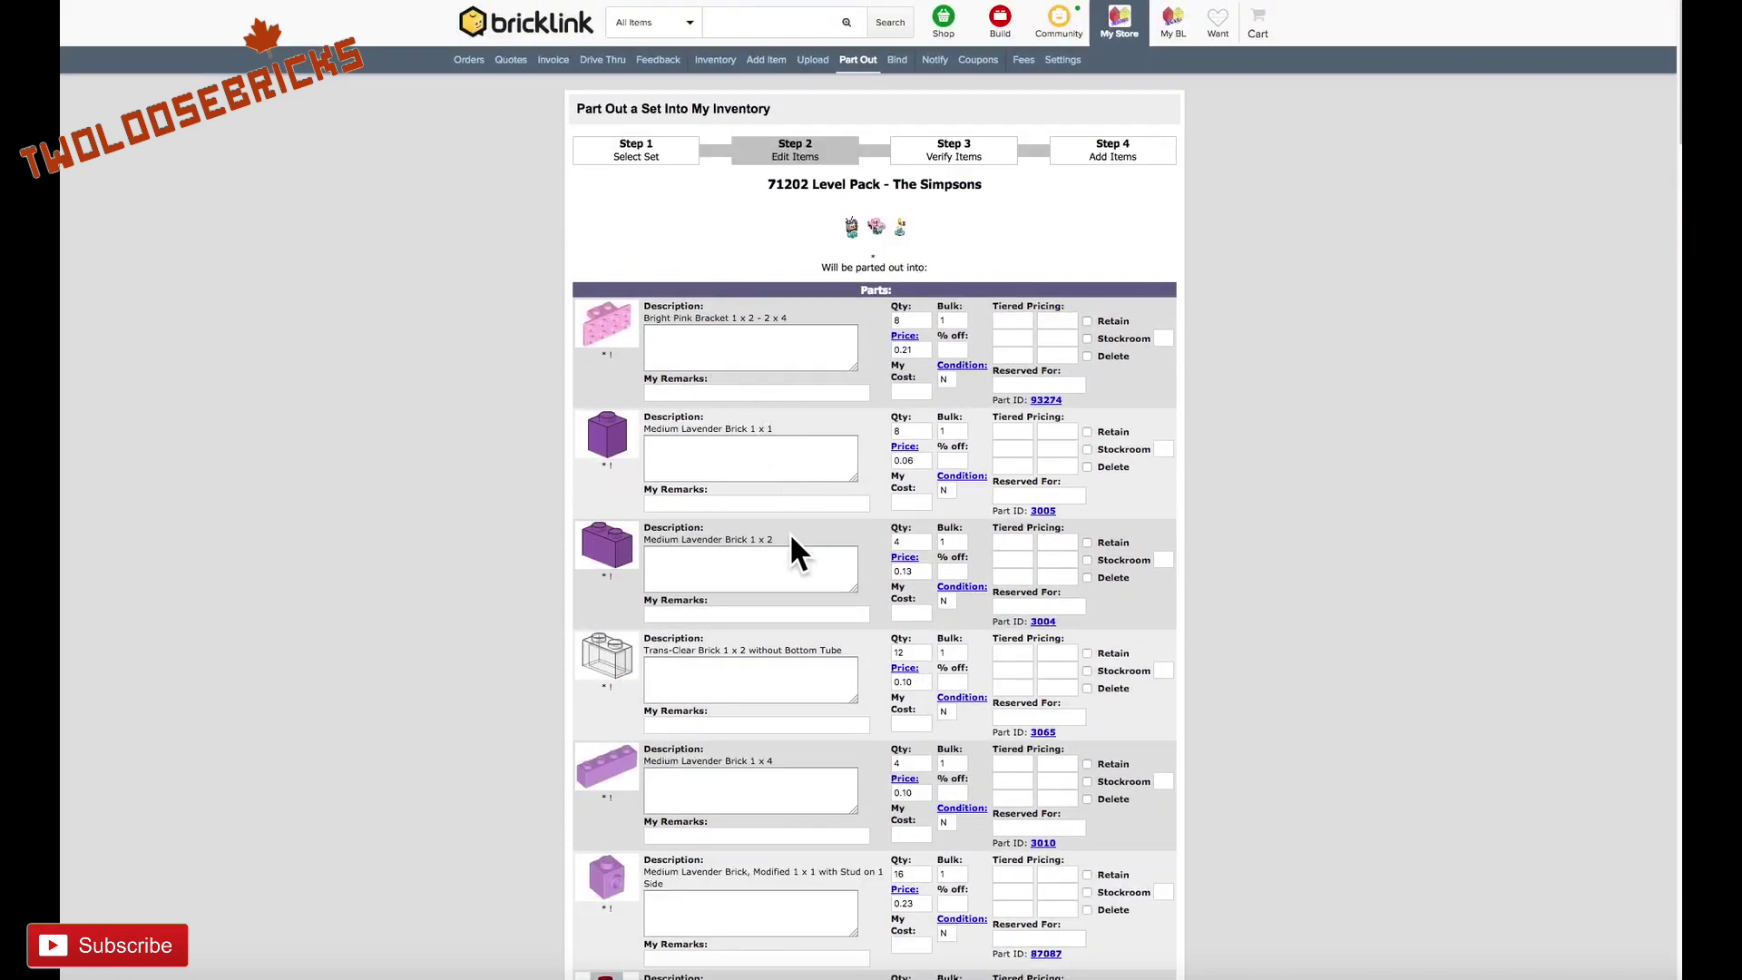
pyautogui.scroll(-20, 791, 537)
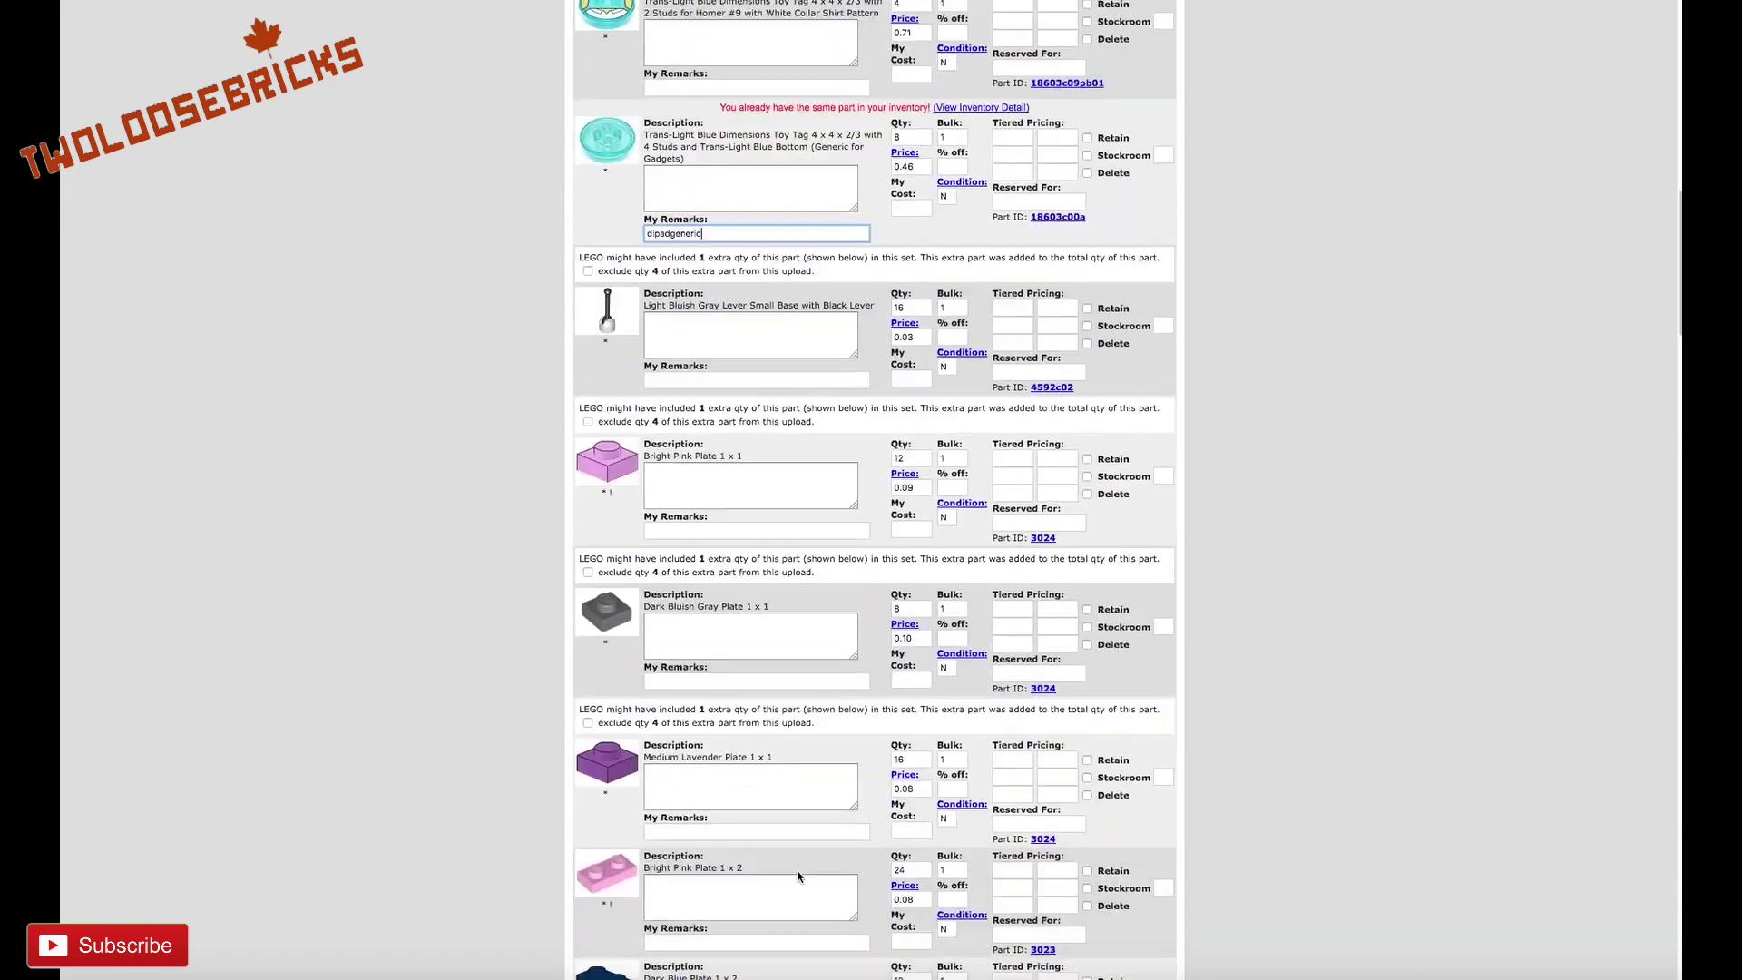
pyautogui.scroll(-20, 798, 875)
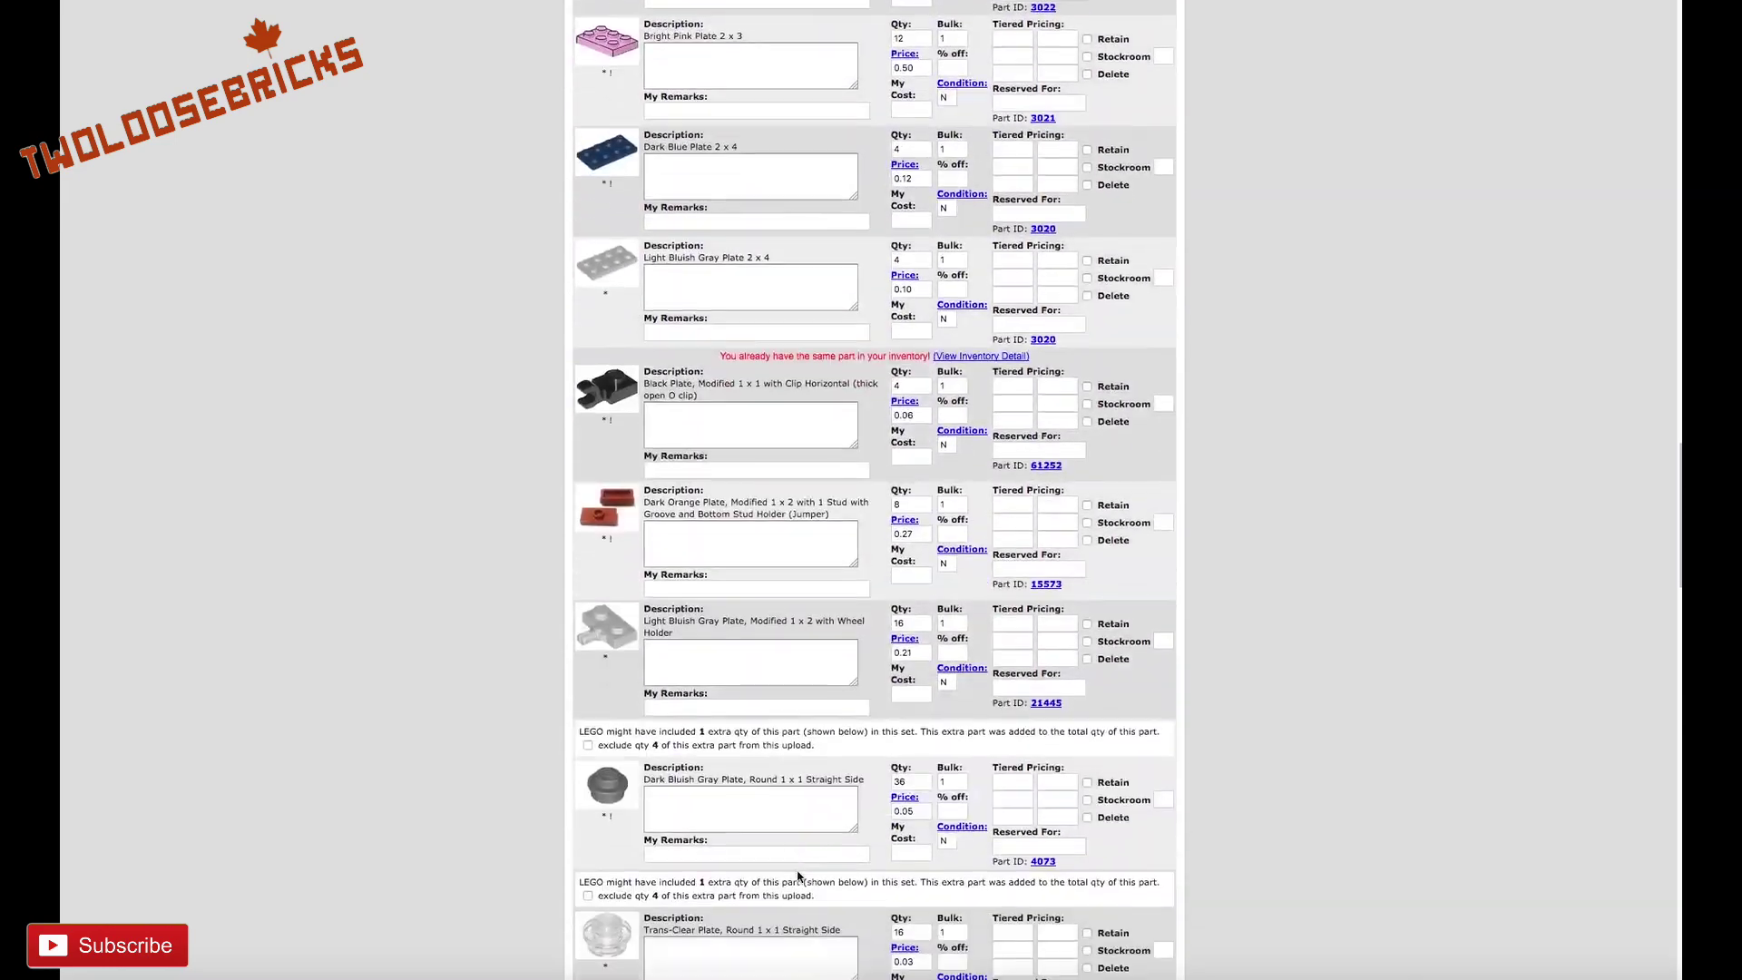
pyautogui.scroll(-20, 799, 875)
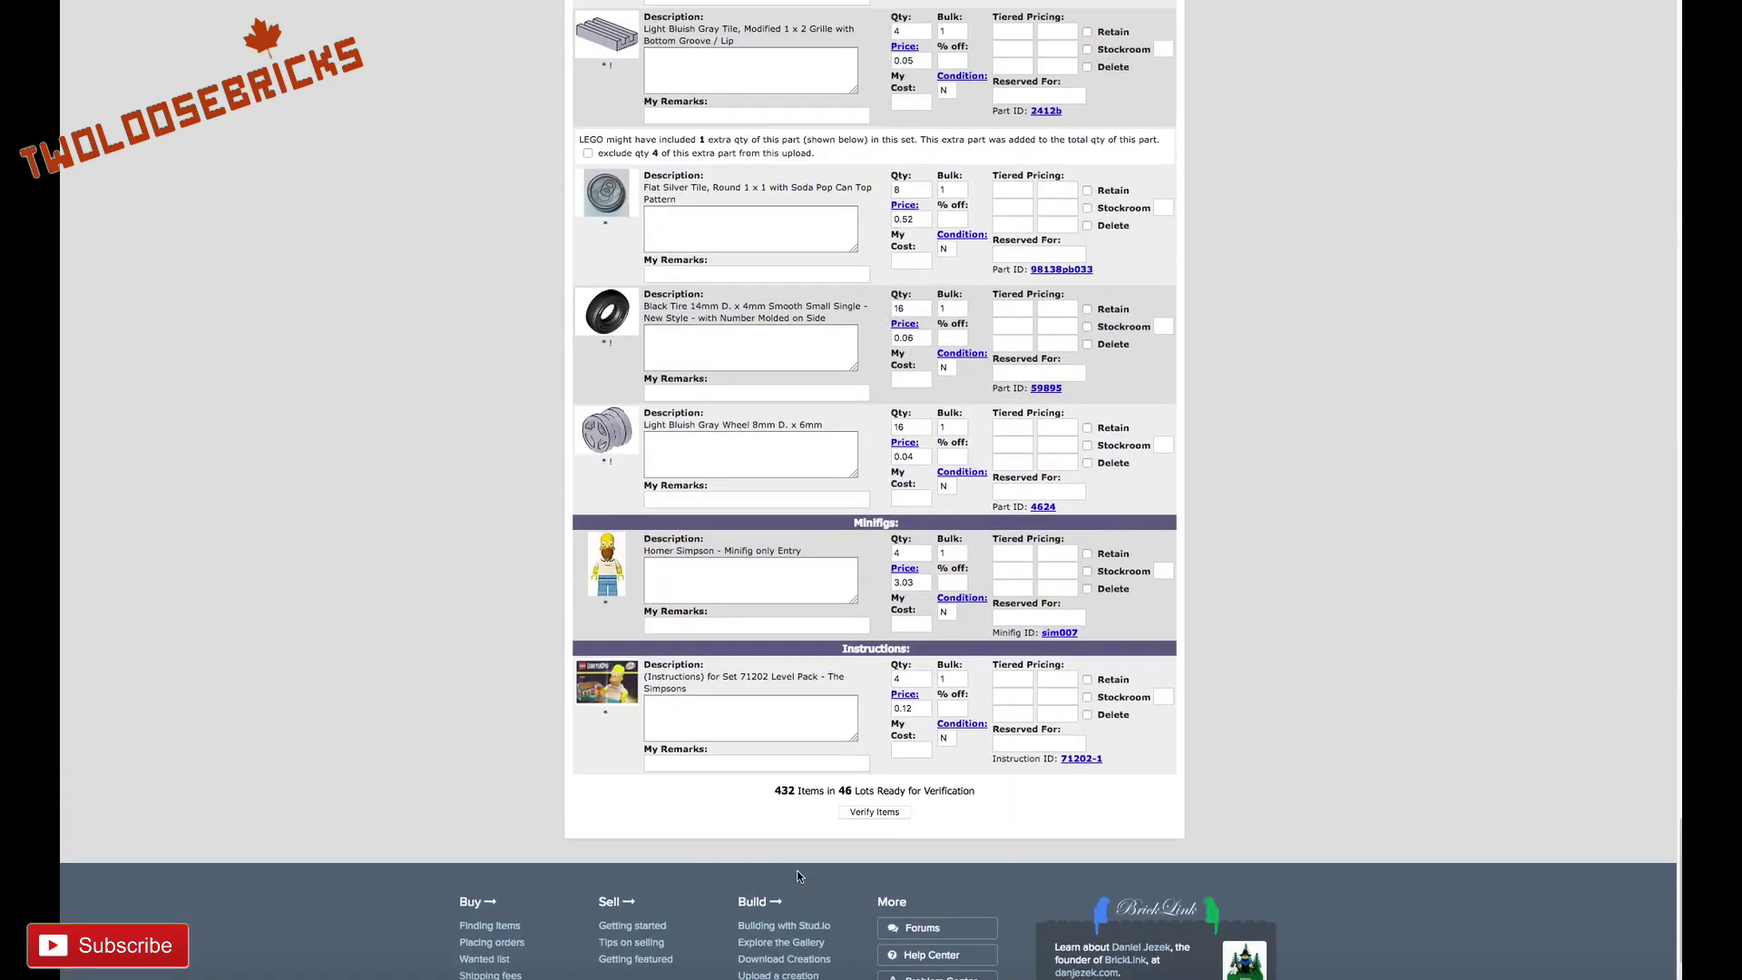
pyautogui.scroll(20, 867, 799)
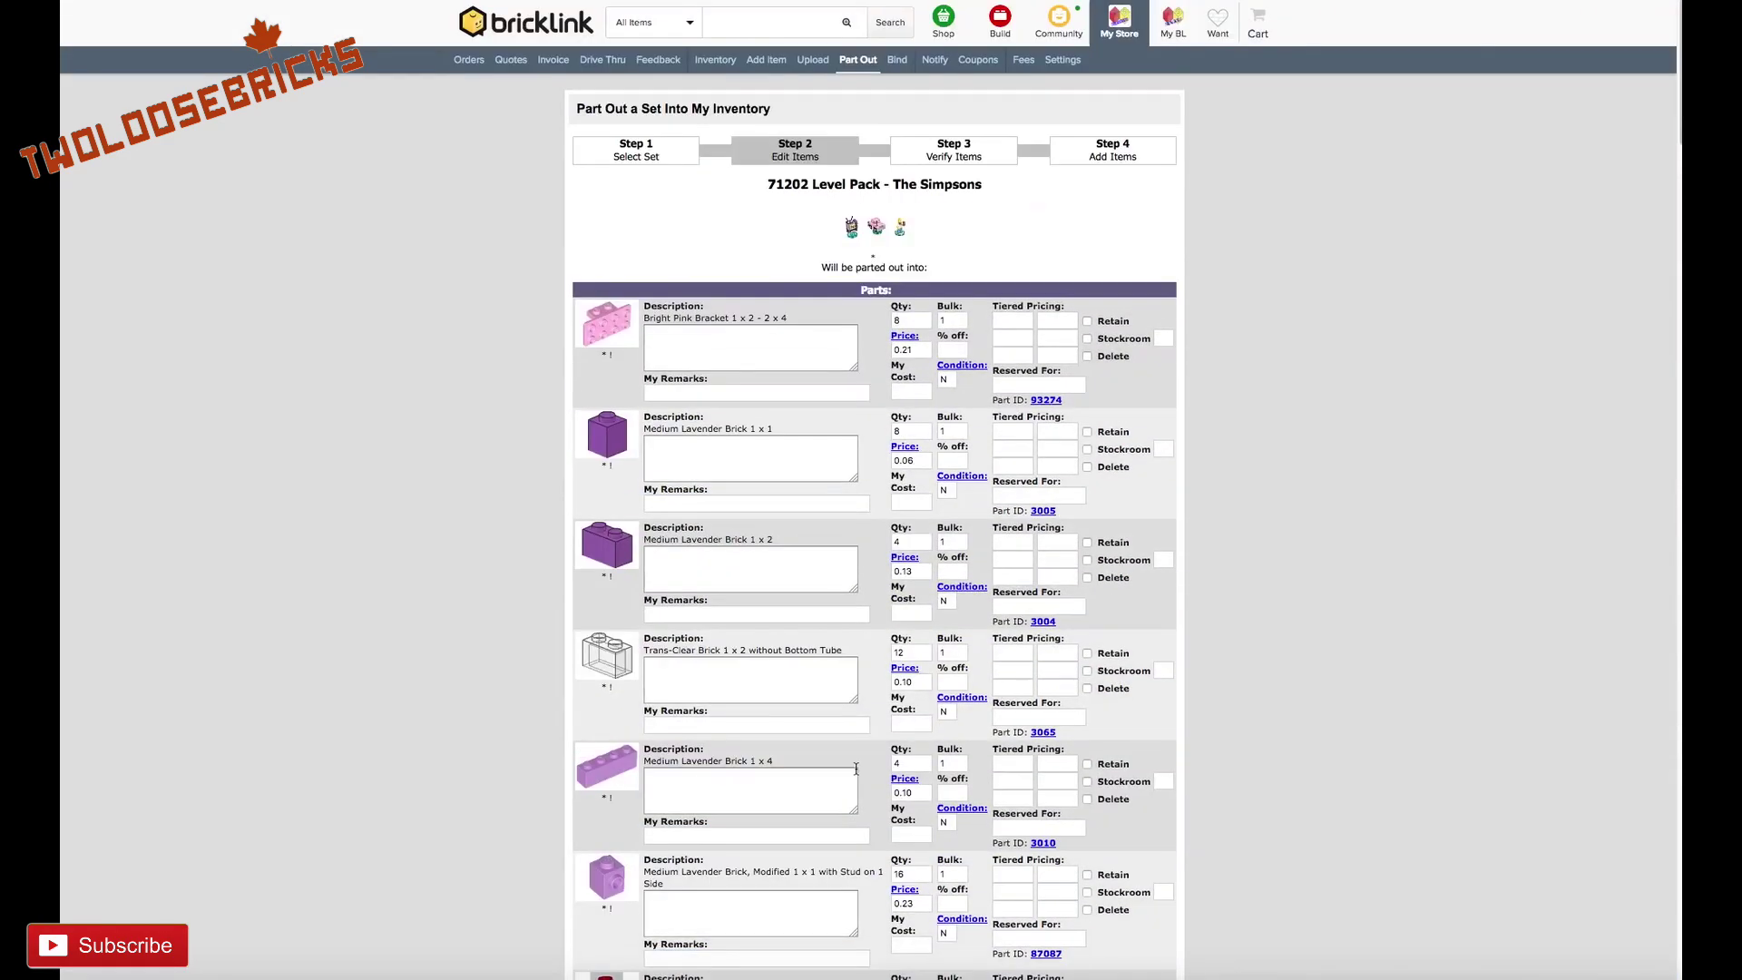
# Check the existing inventory lot of the flagged Dark Bluish Gray Plate 2 x 2 and enter its remark 15a in the part-out list
pyautogui.scroll(-8, 808, 825)
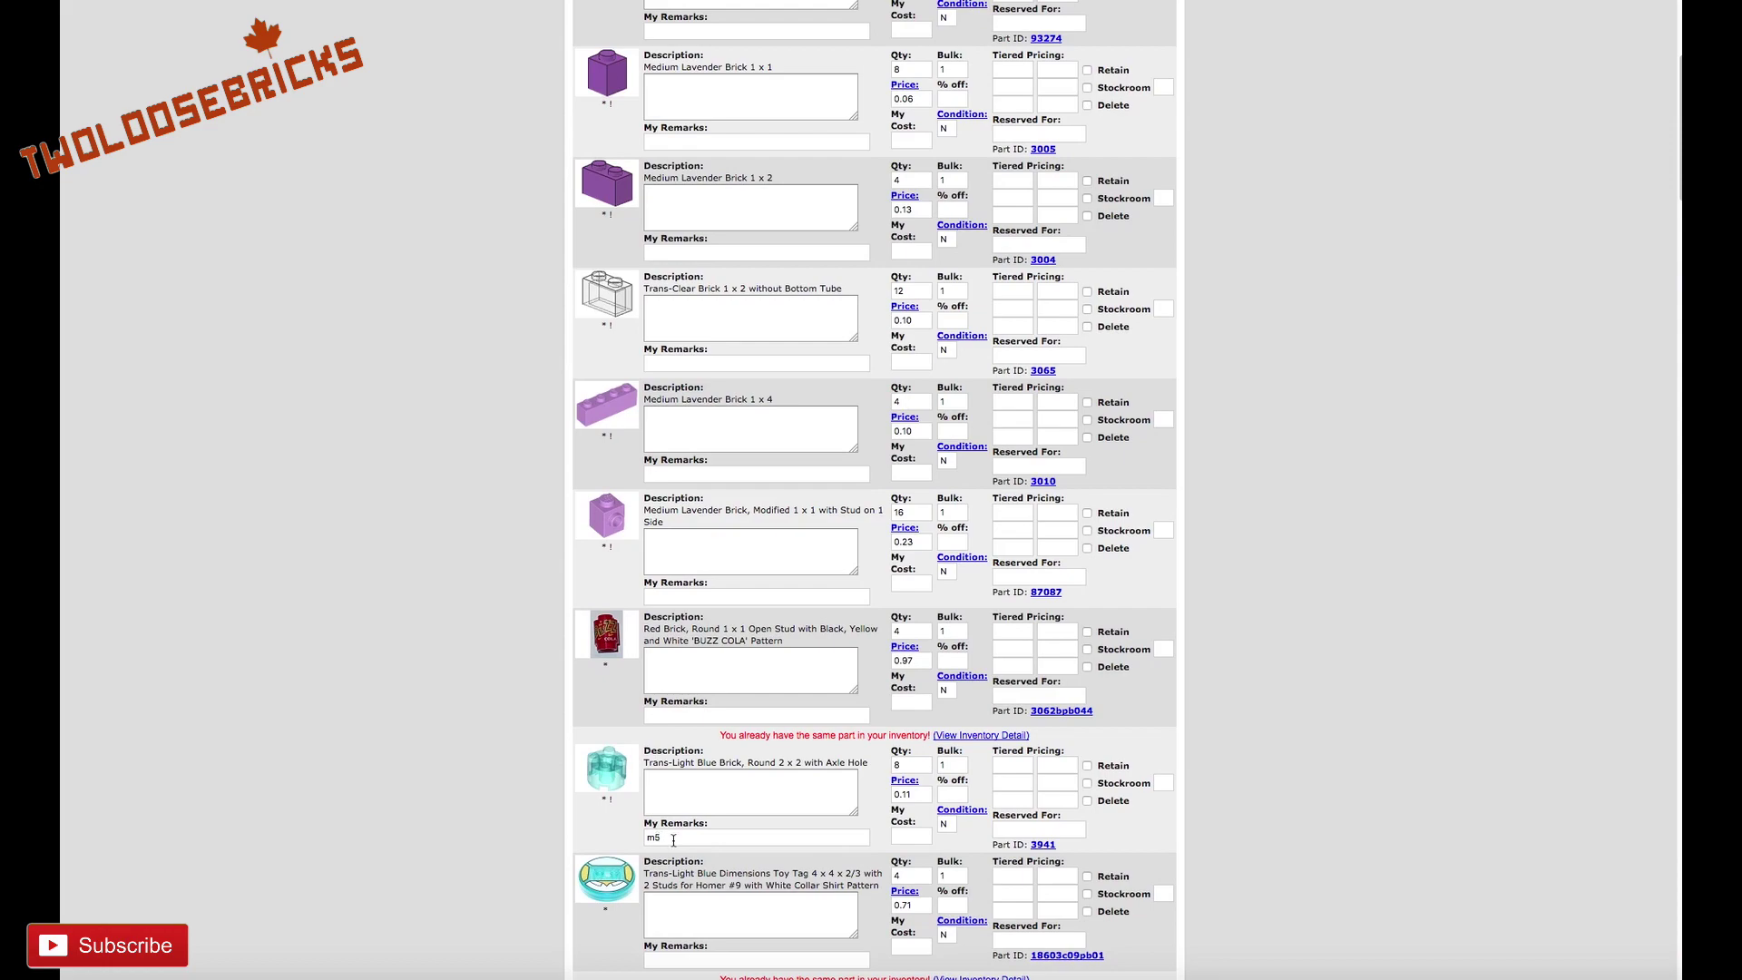
pyautogui.scroll(-15, 695, 844)
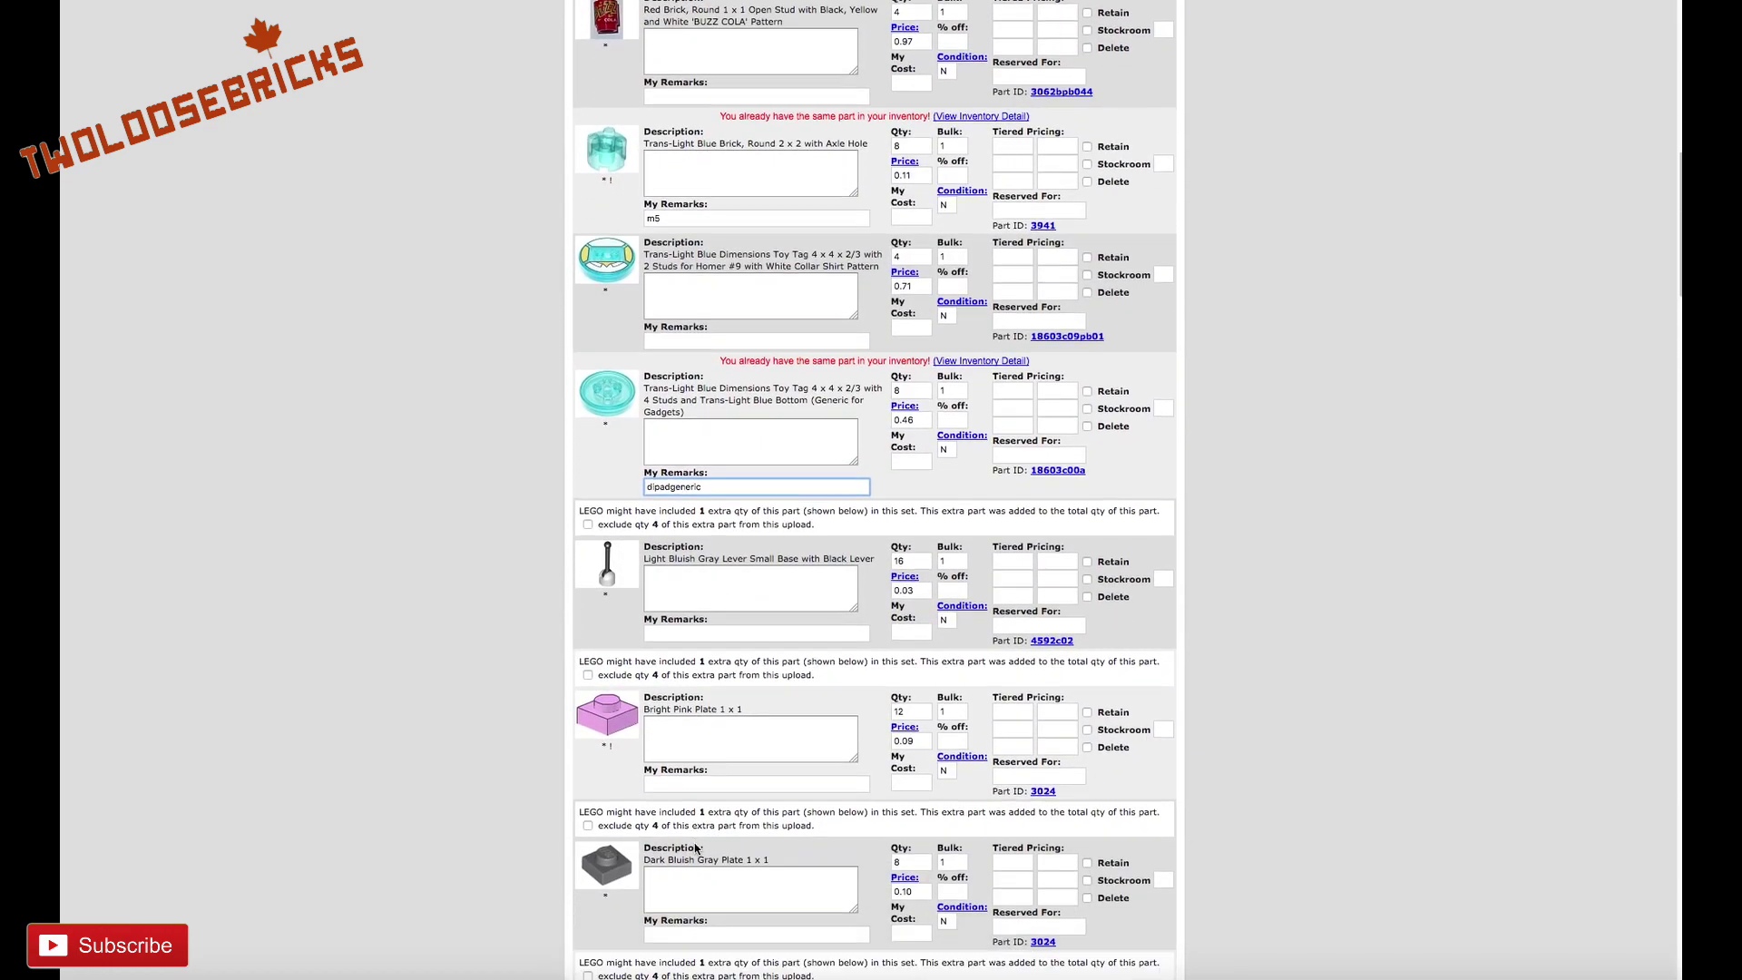
pyautogui.scroll(-15, 695, 844)
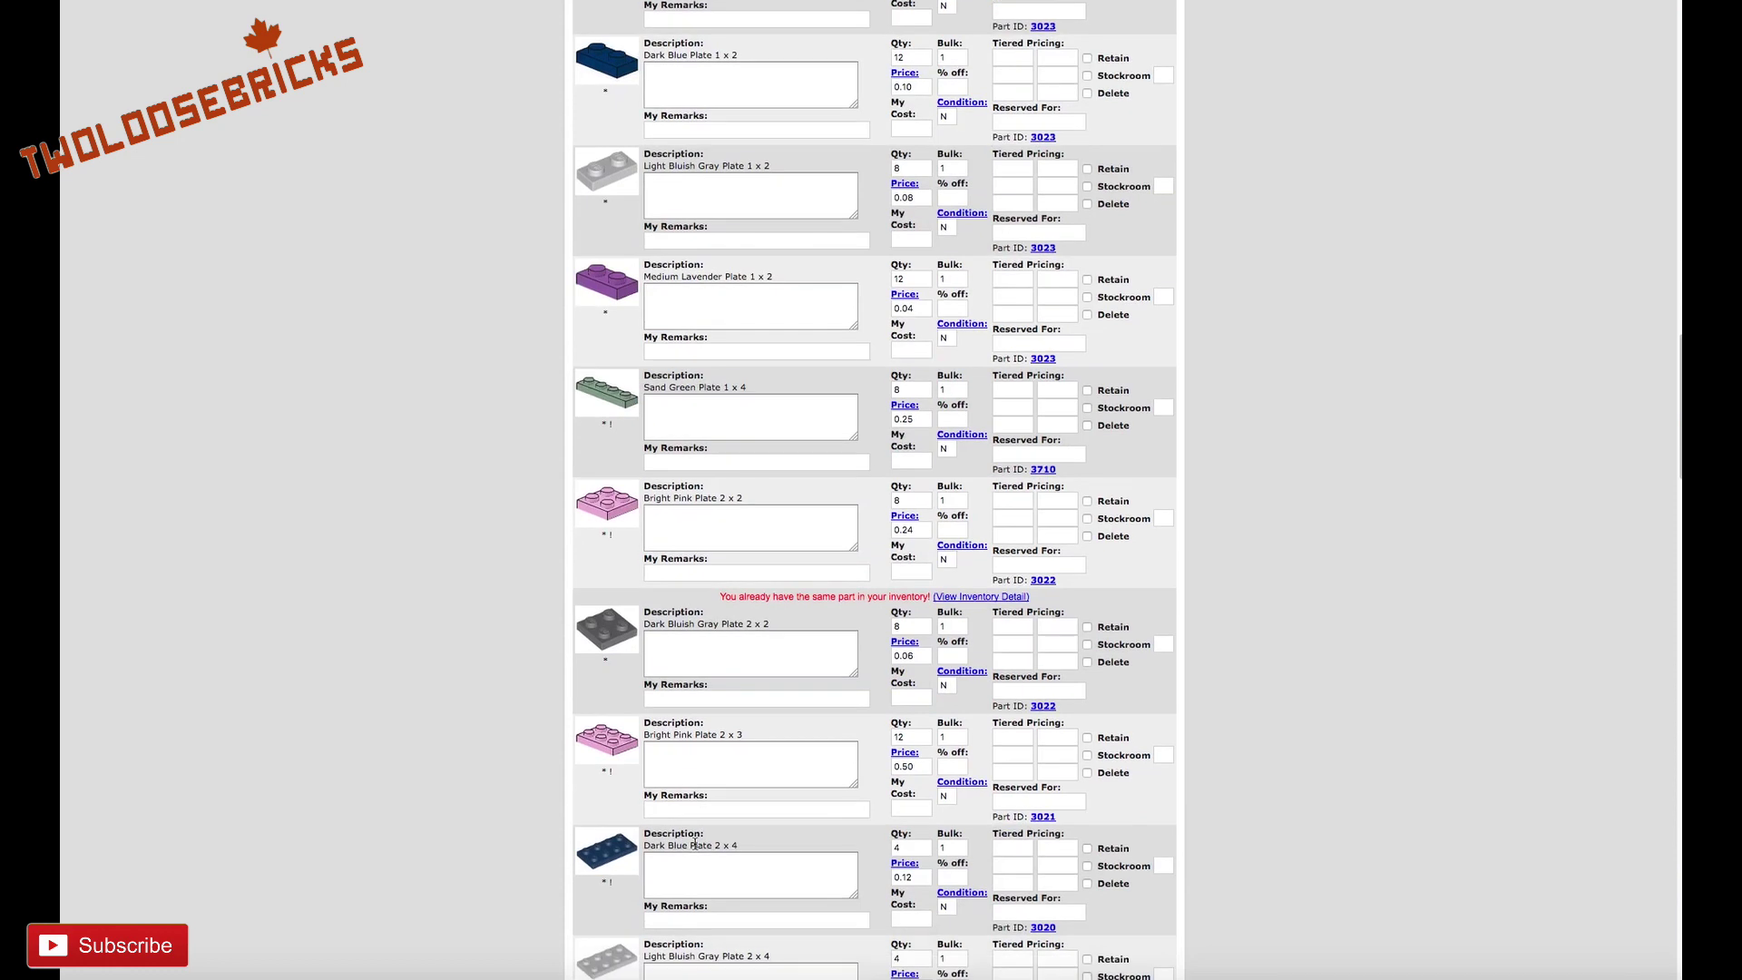
pyautogui.click(1020, 599)
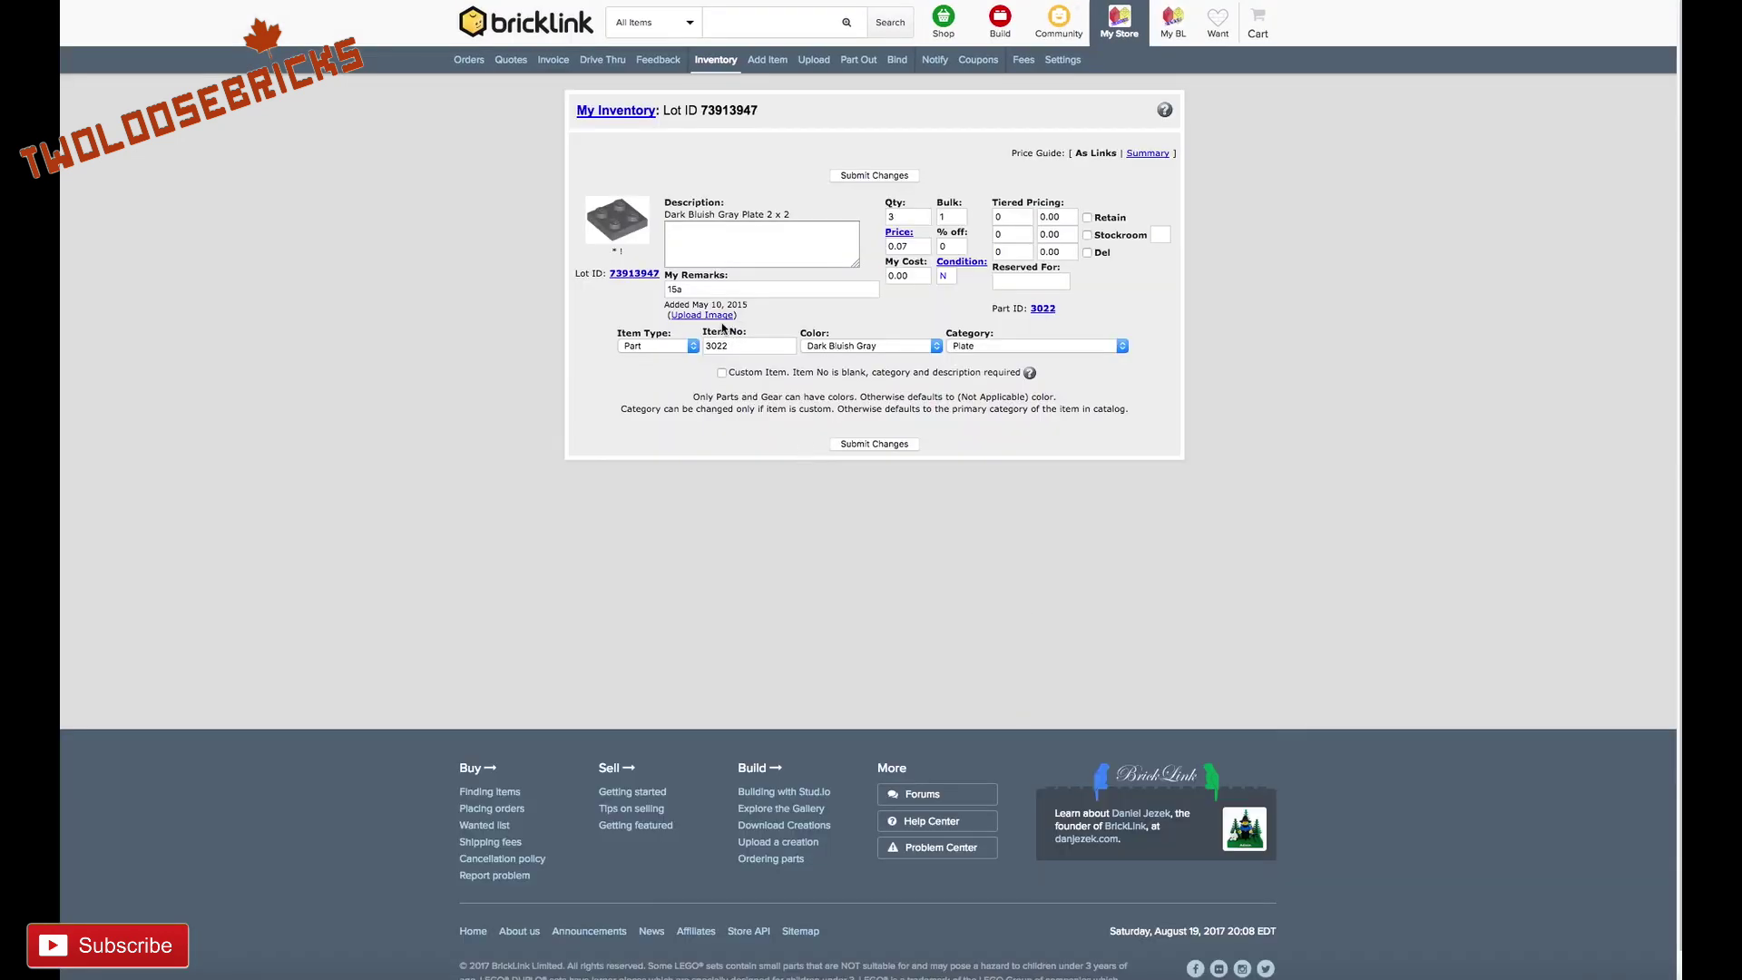
pyautogui.doubleClick(689, 290)
pyautogui.press('super+bracketleft')
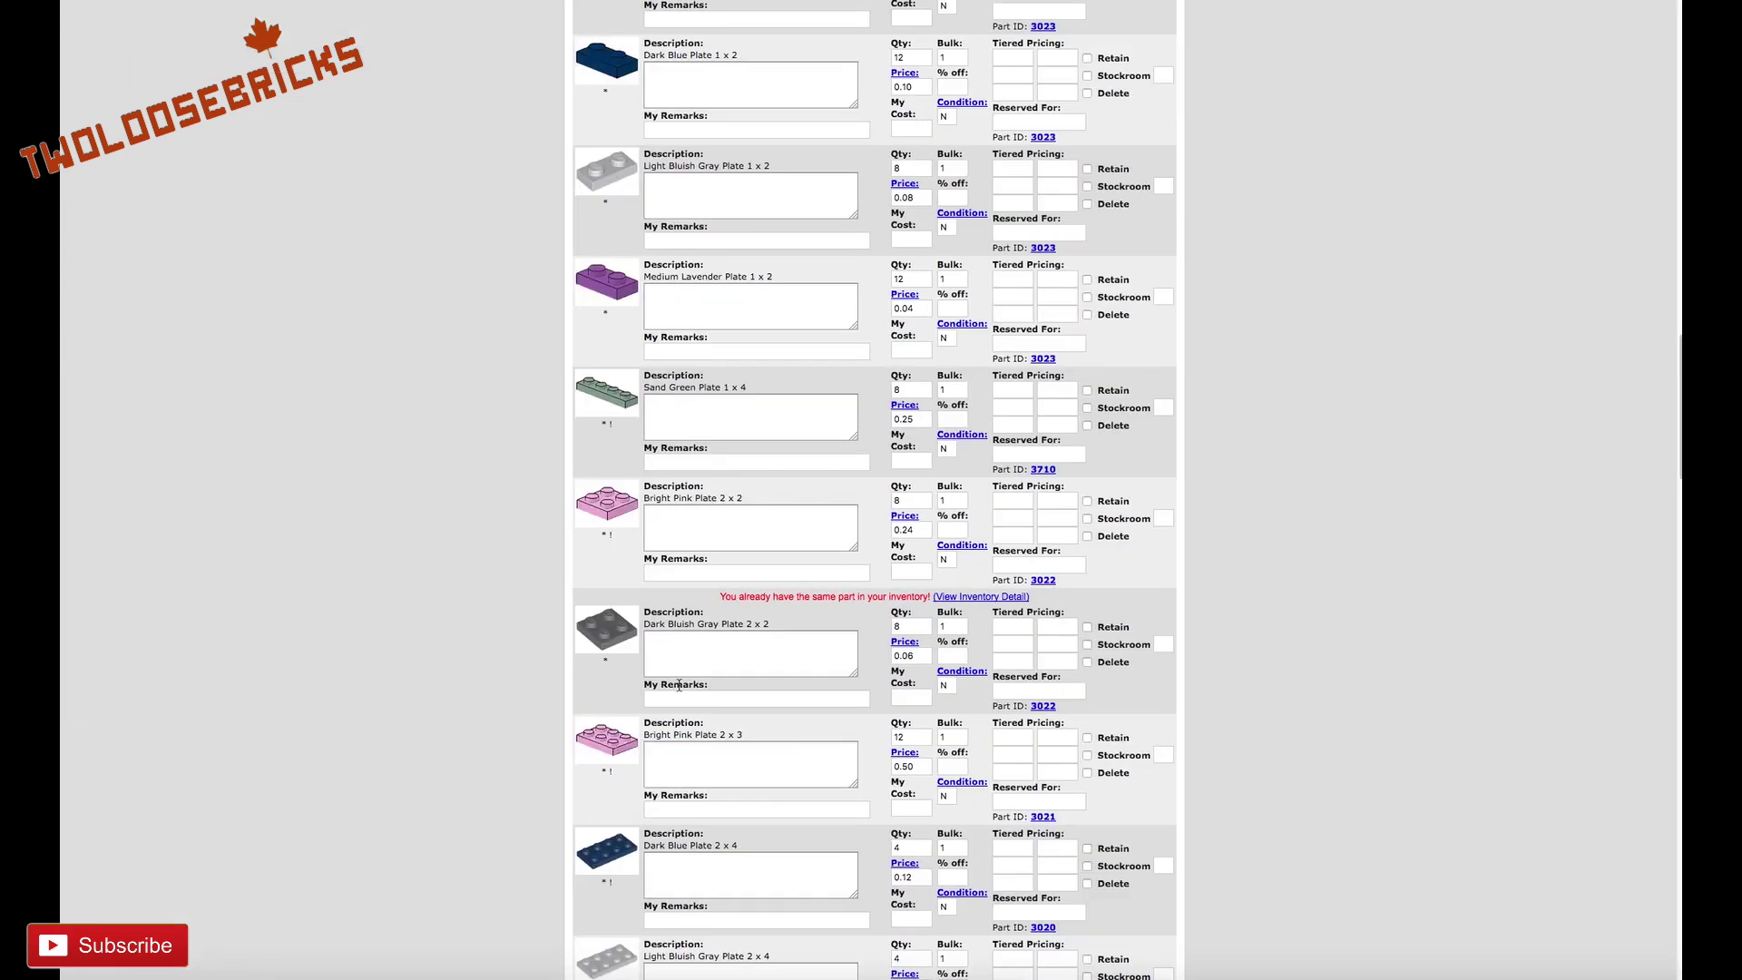
pyautogui.click(672, 699)
pyautogui.write('15a')
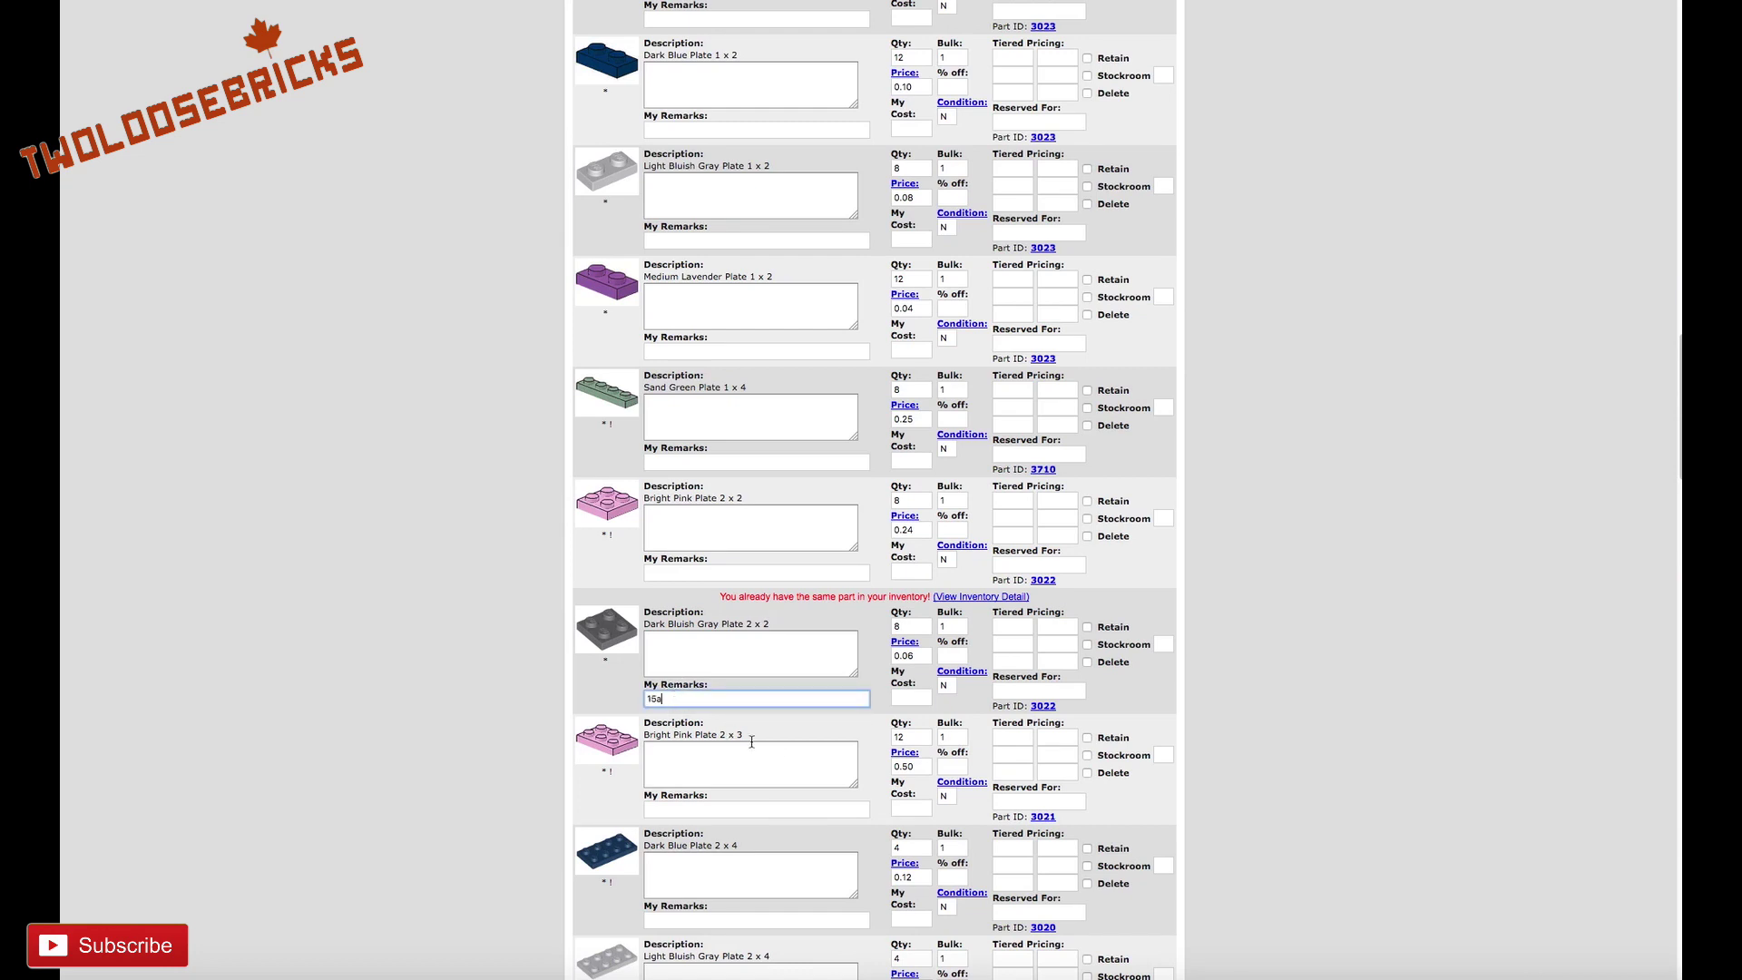
# Check the remark on the existing Black Plate, Modified 1 x 1 with Clip Horizontal lot and return to the part-out list
pyautogui.scroll(-3, 780, 748)
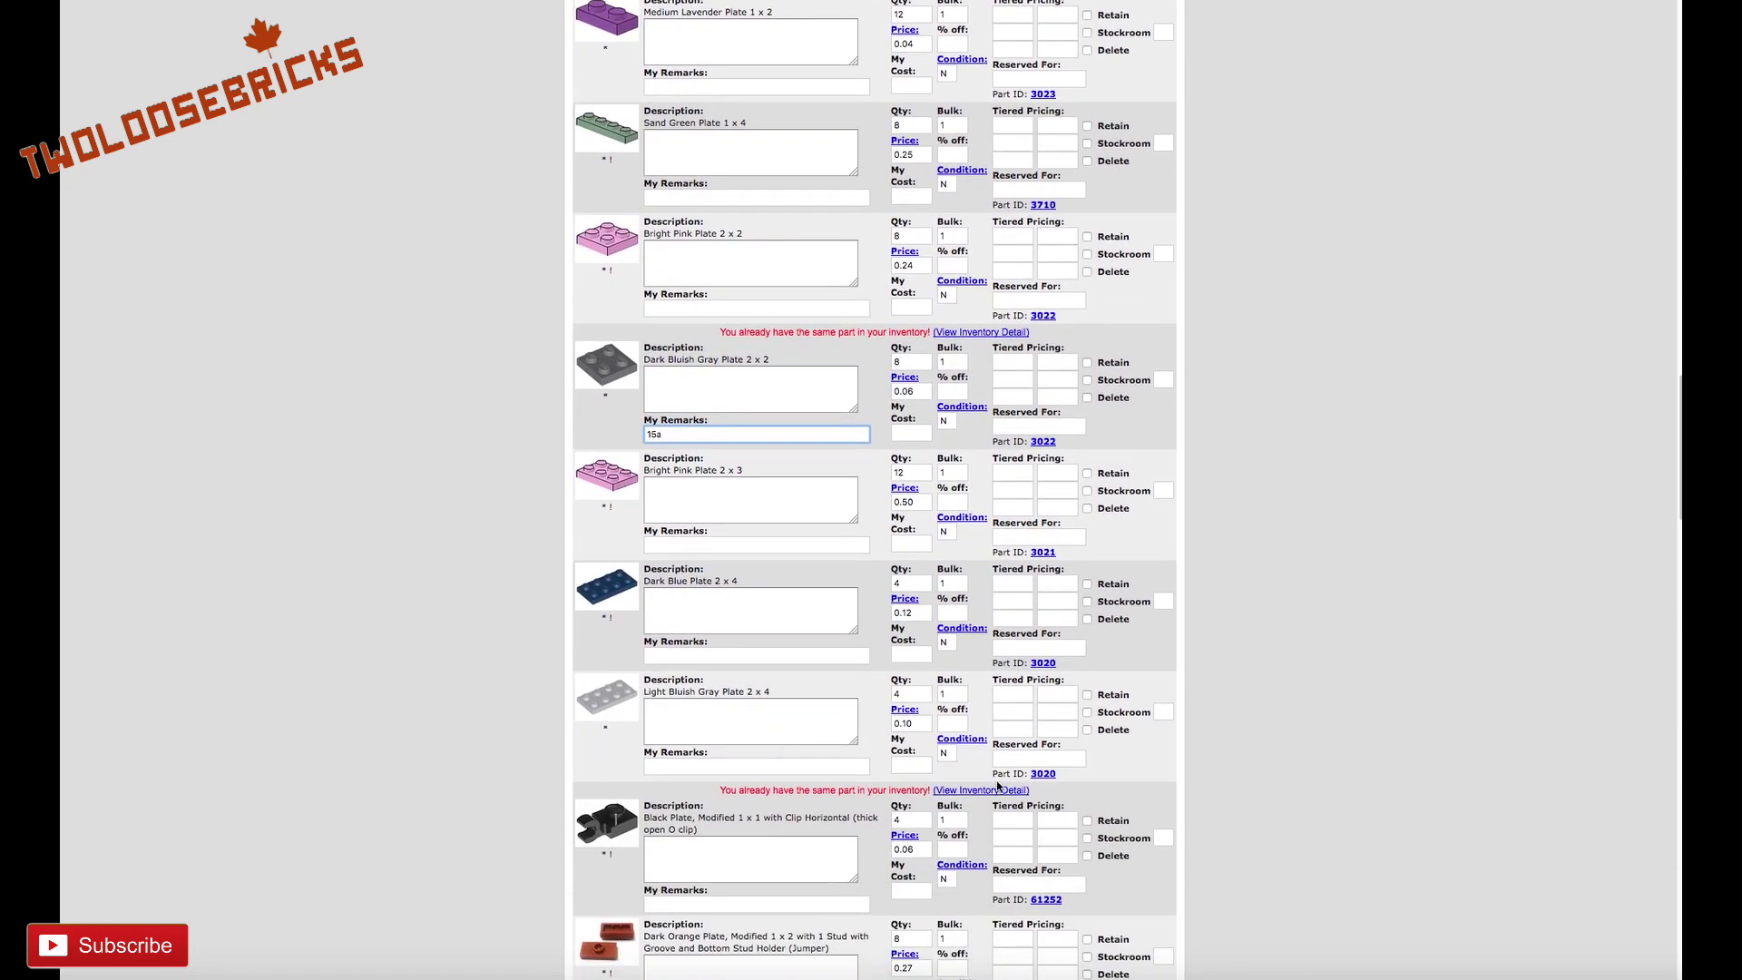
pyautogui.click(989, 791)
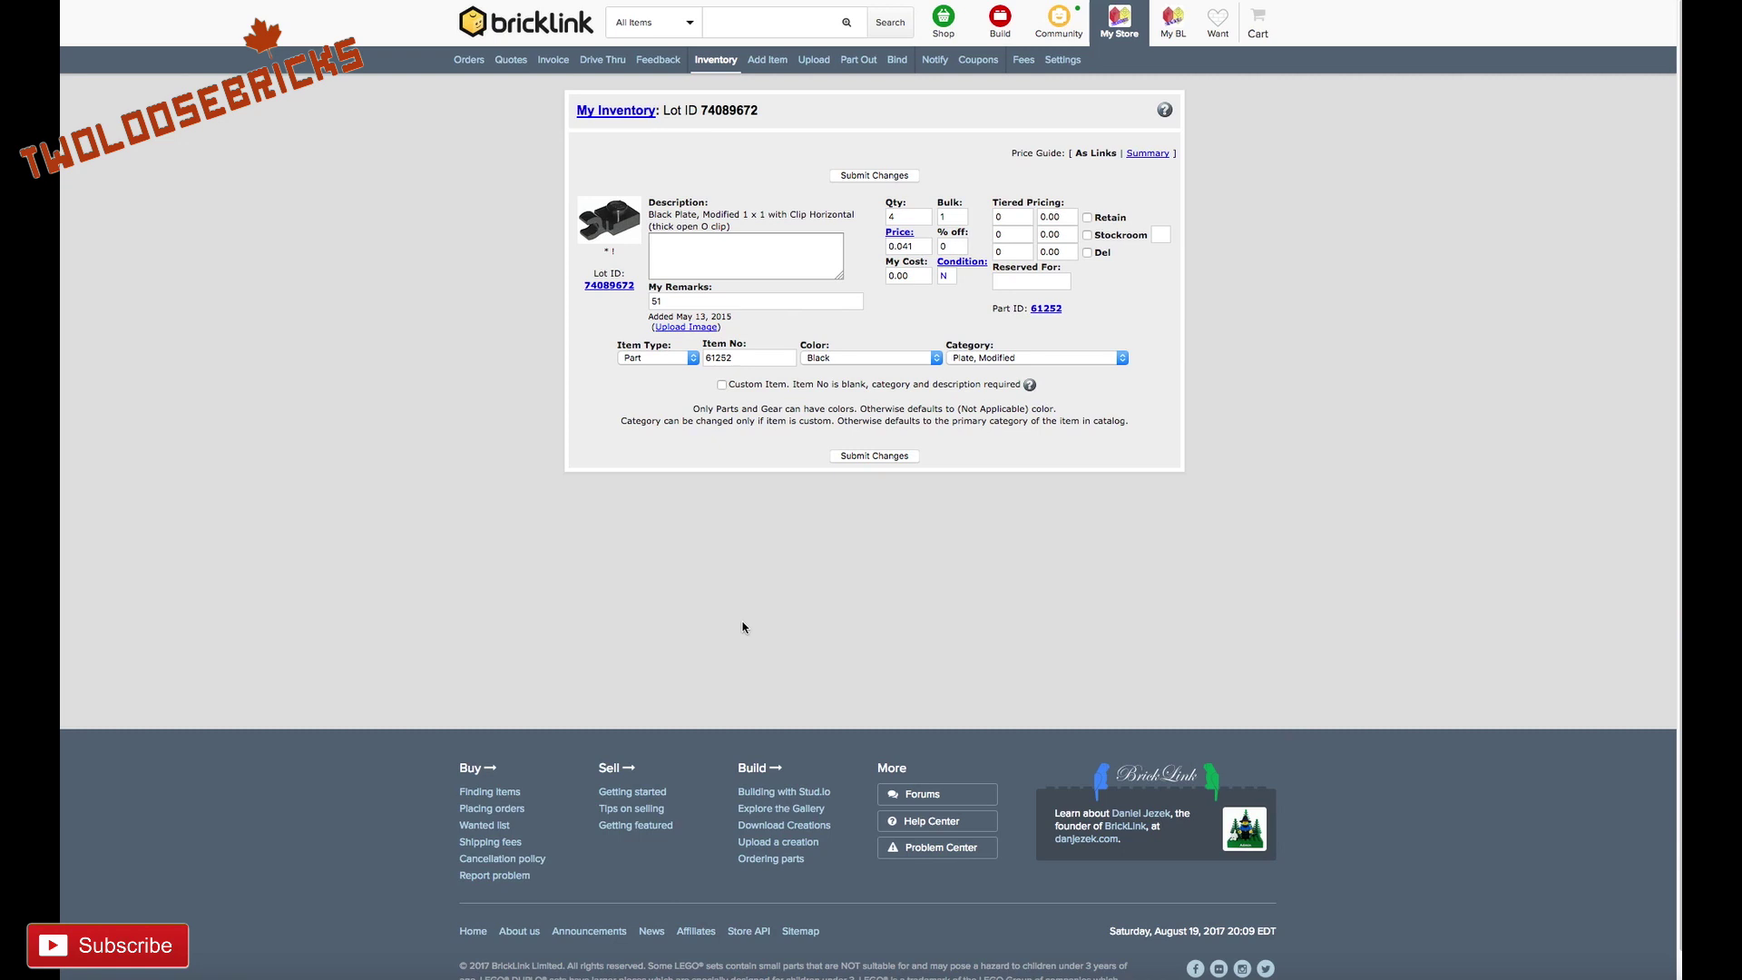
pyautogui.scroll(-1, 744, 628)
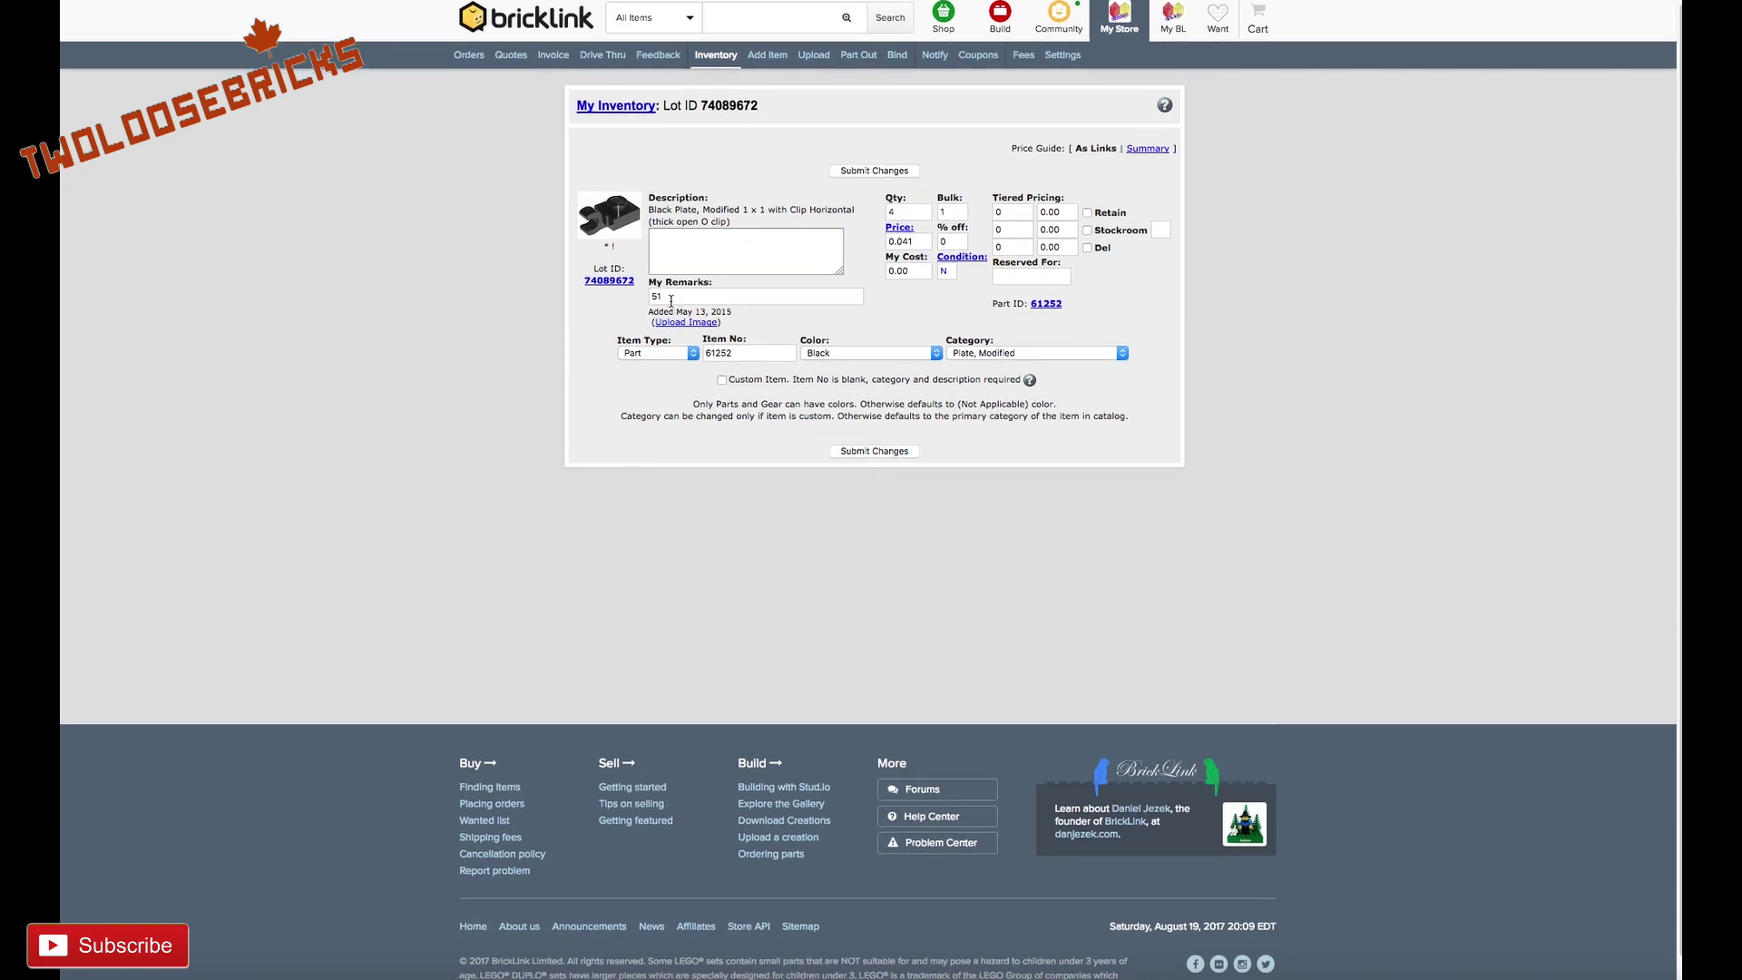
pyautogui.scroll(-1, 754, 635)
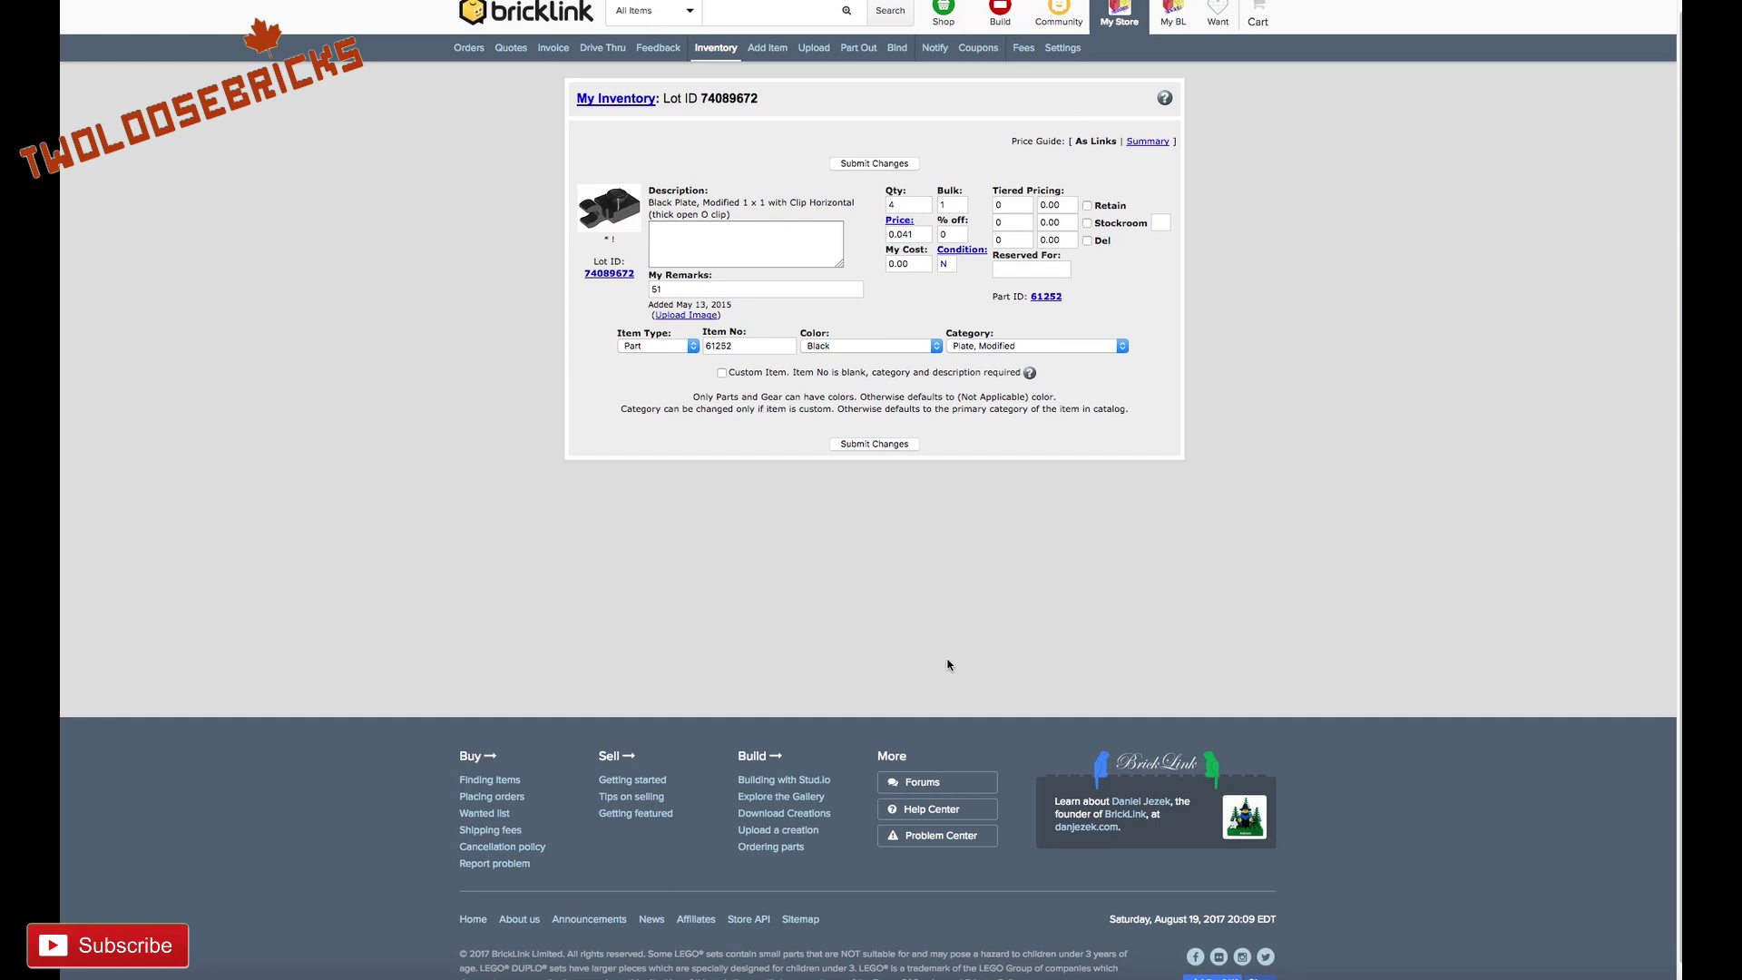
pyautogui.scroll(1, 947, 665)
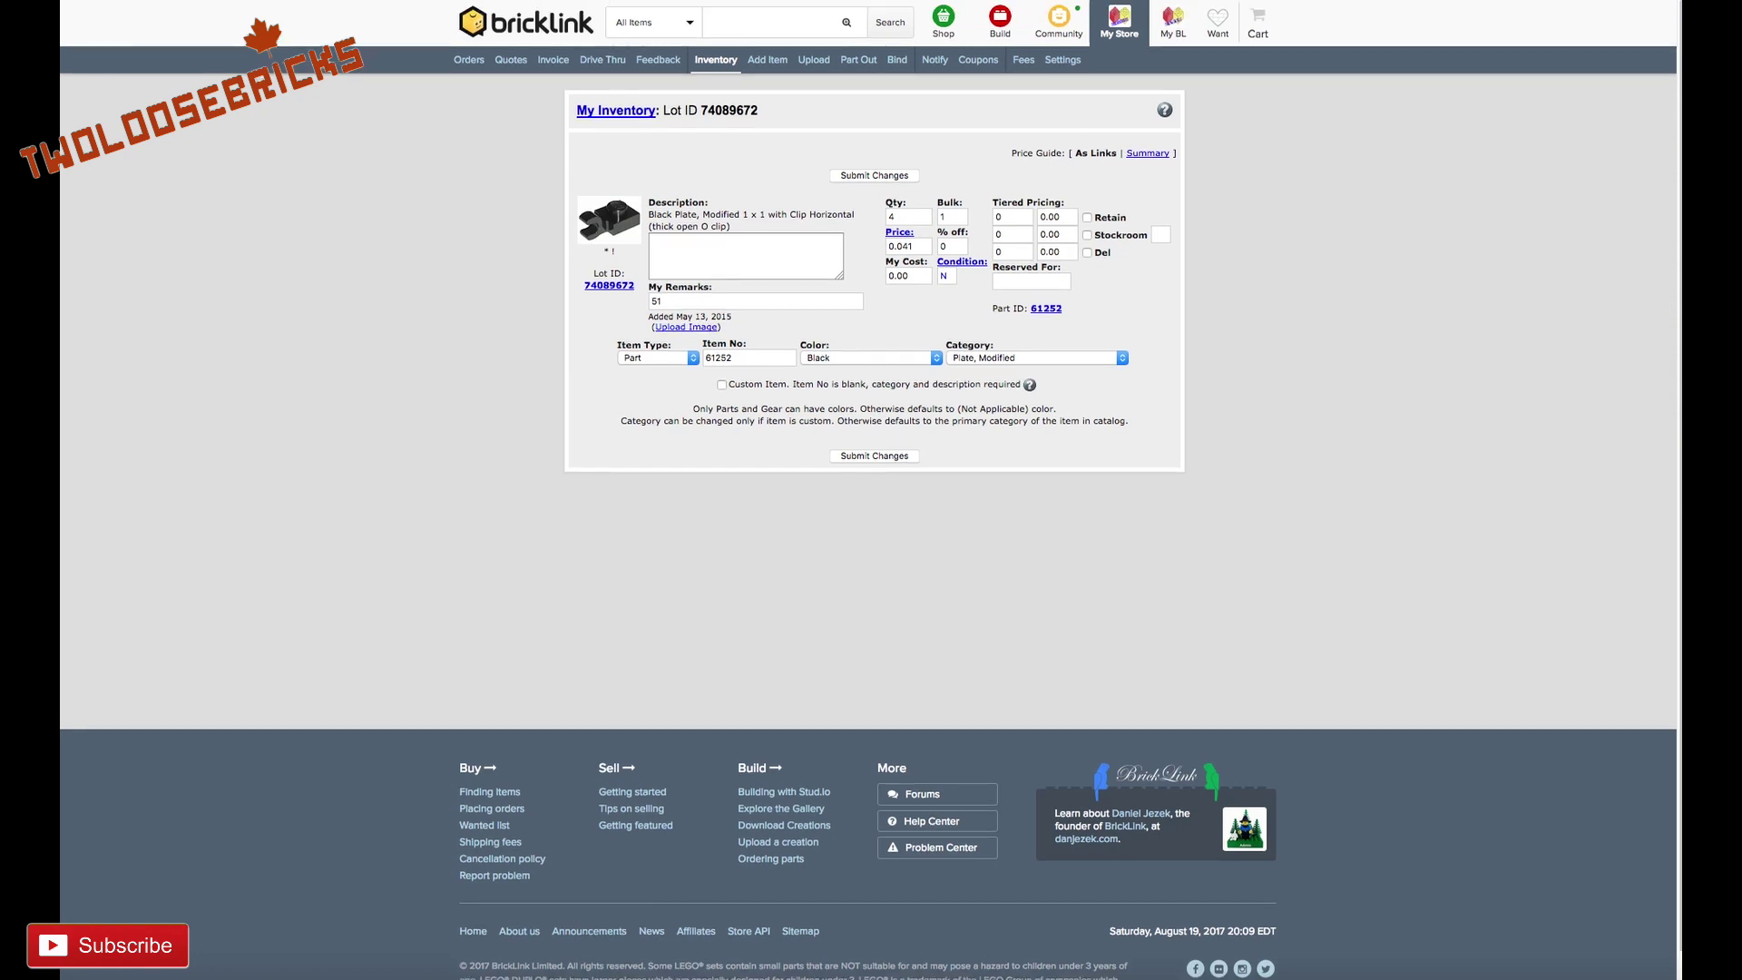
pyautogui.scroll(-1, 1144, 633)
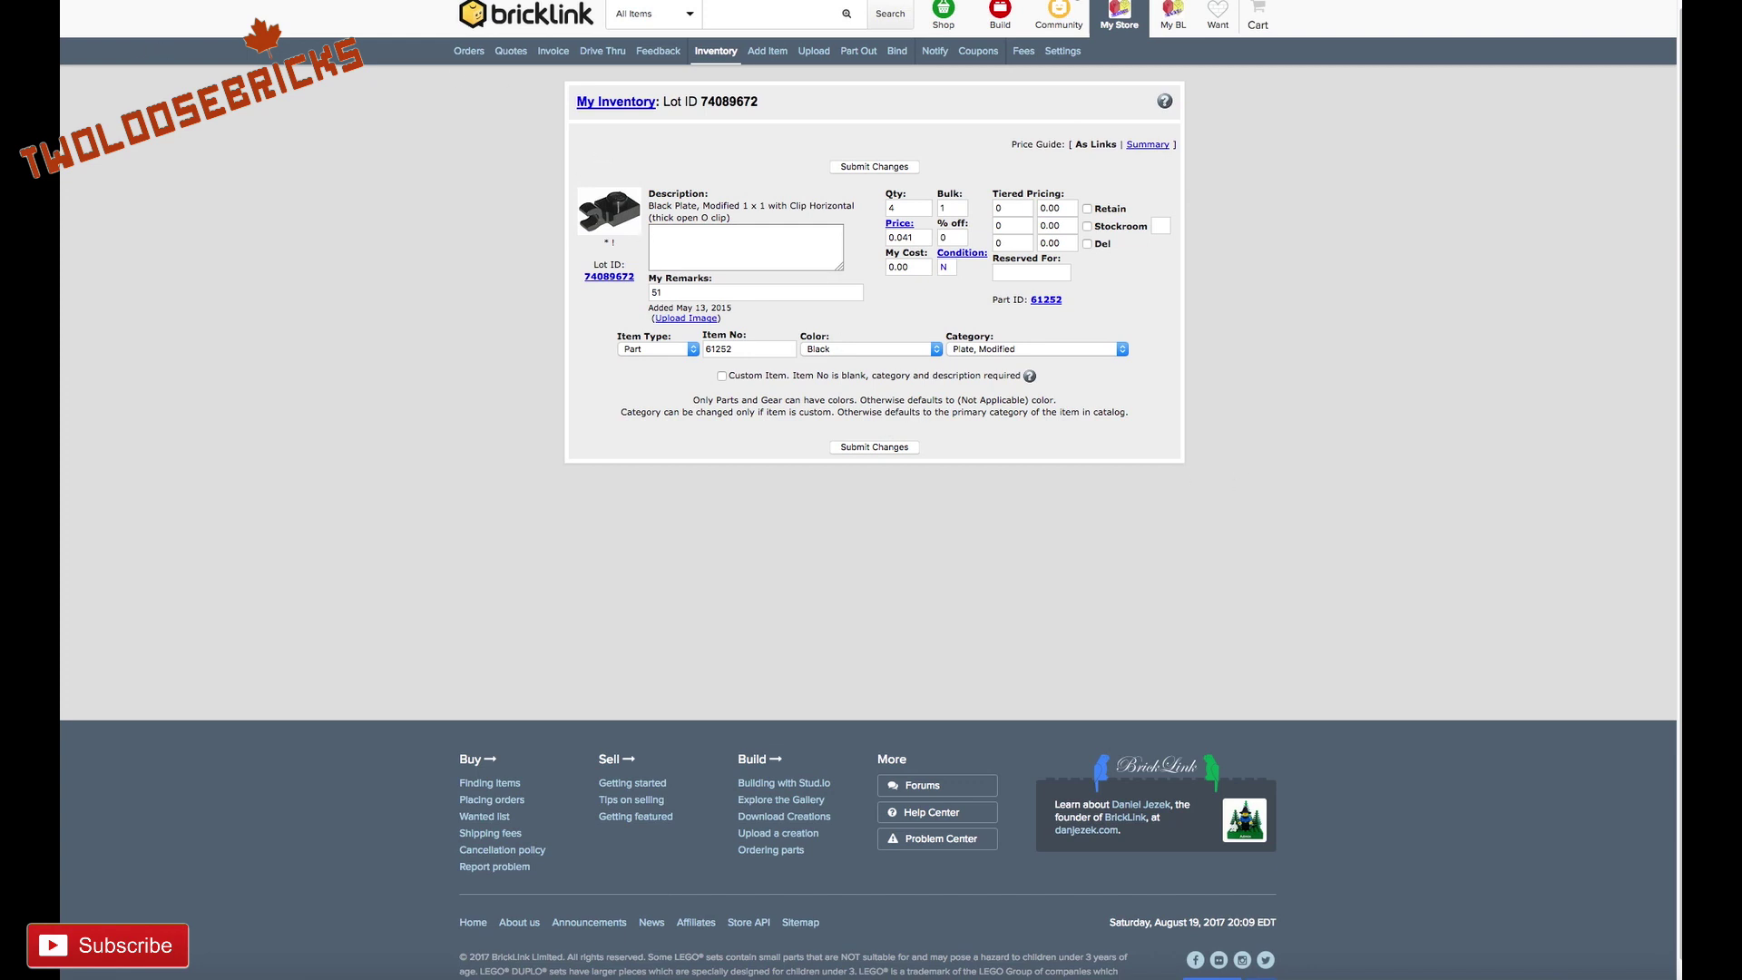
pyautogui.scroll(-1, 544, 273)
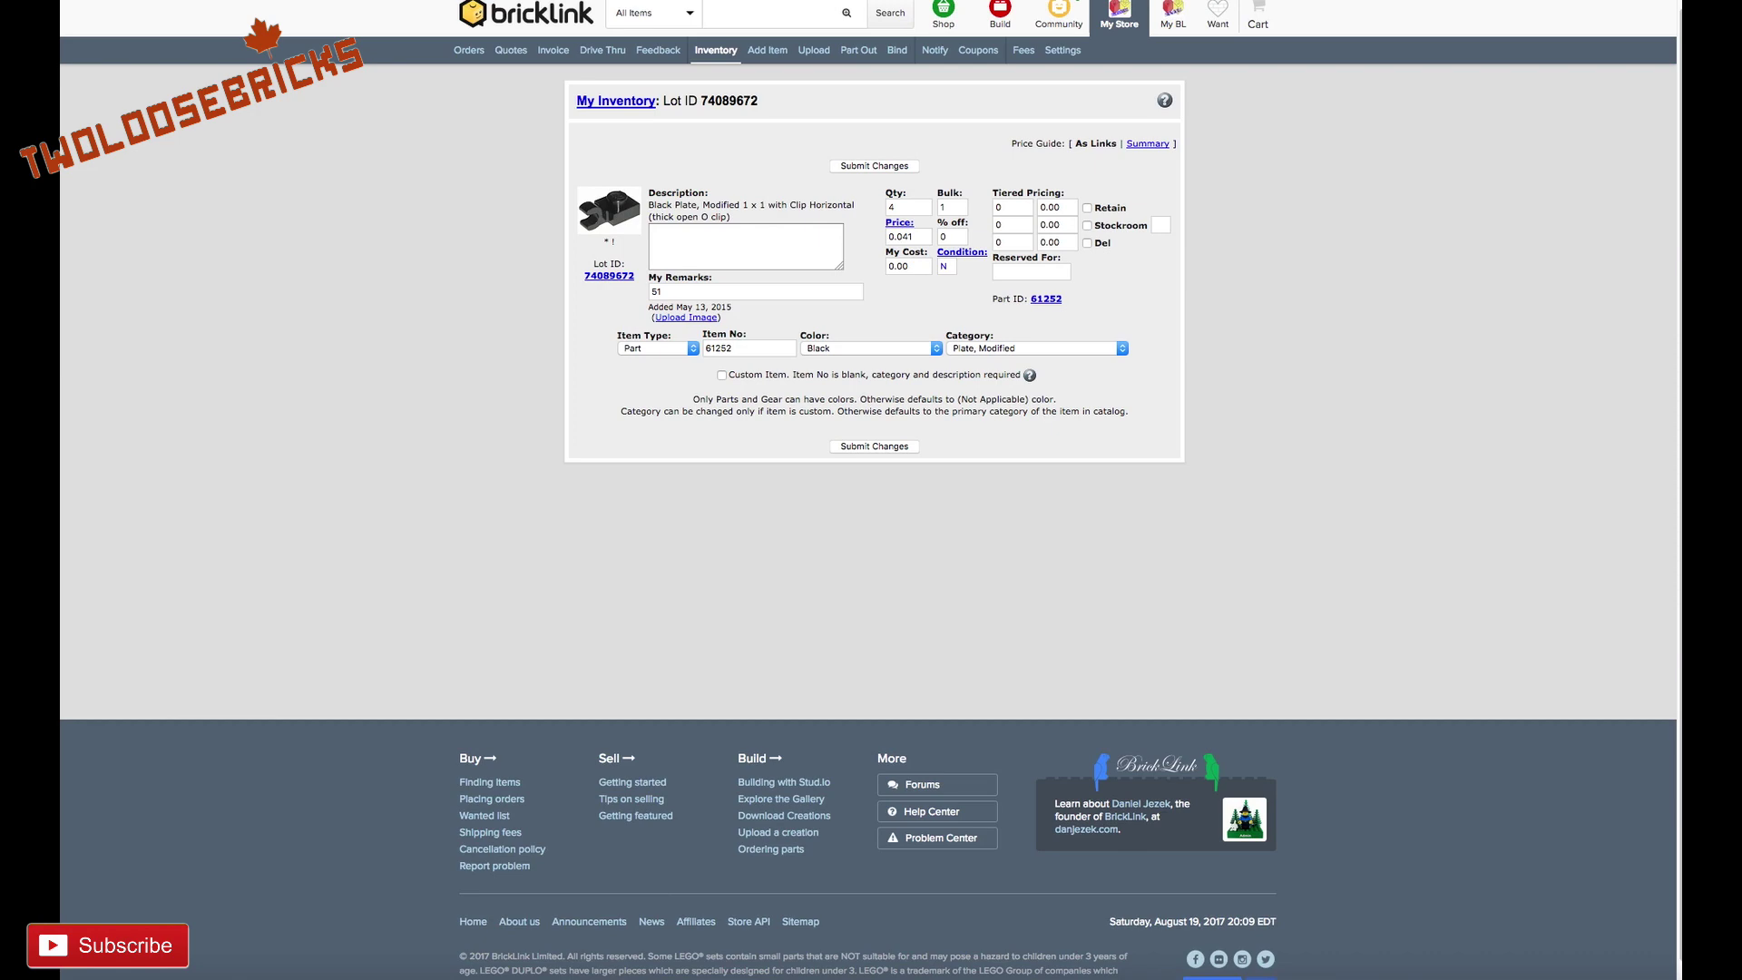
pyautogui.hotkey('alt', 'Left')
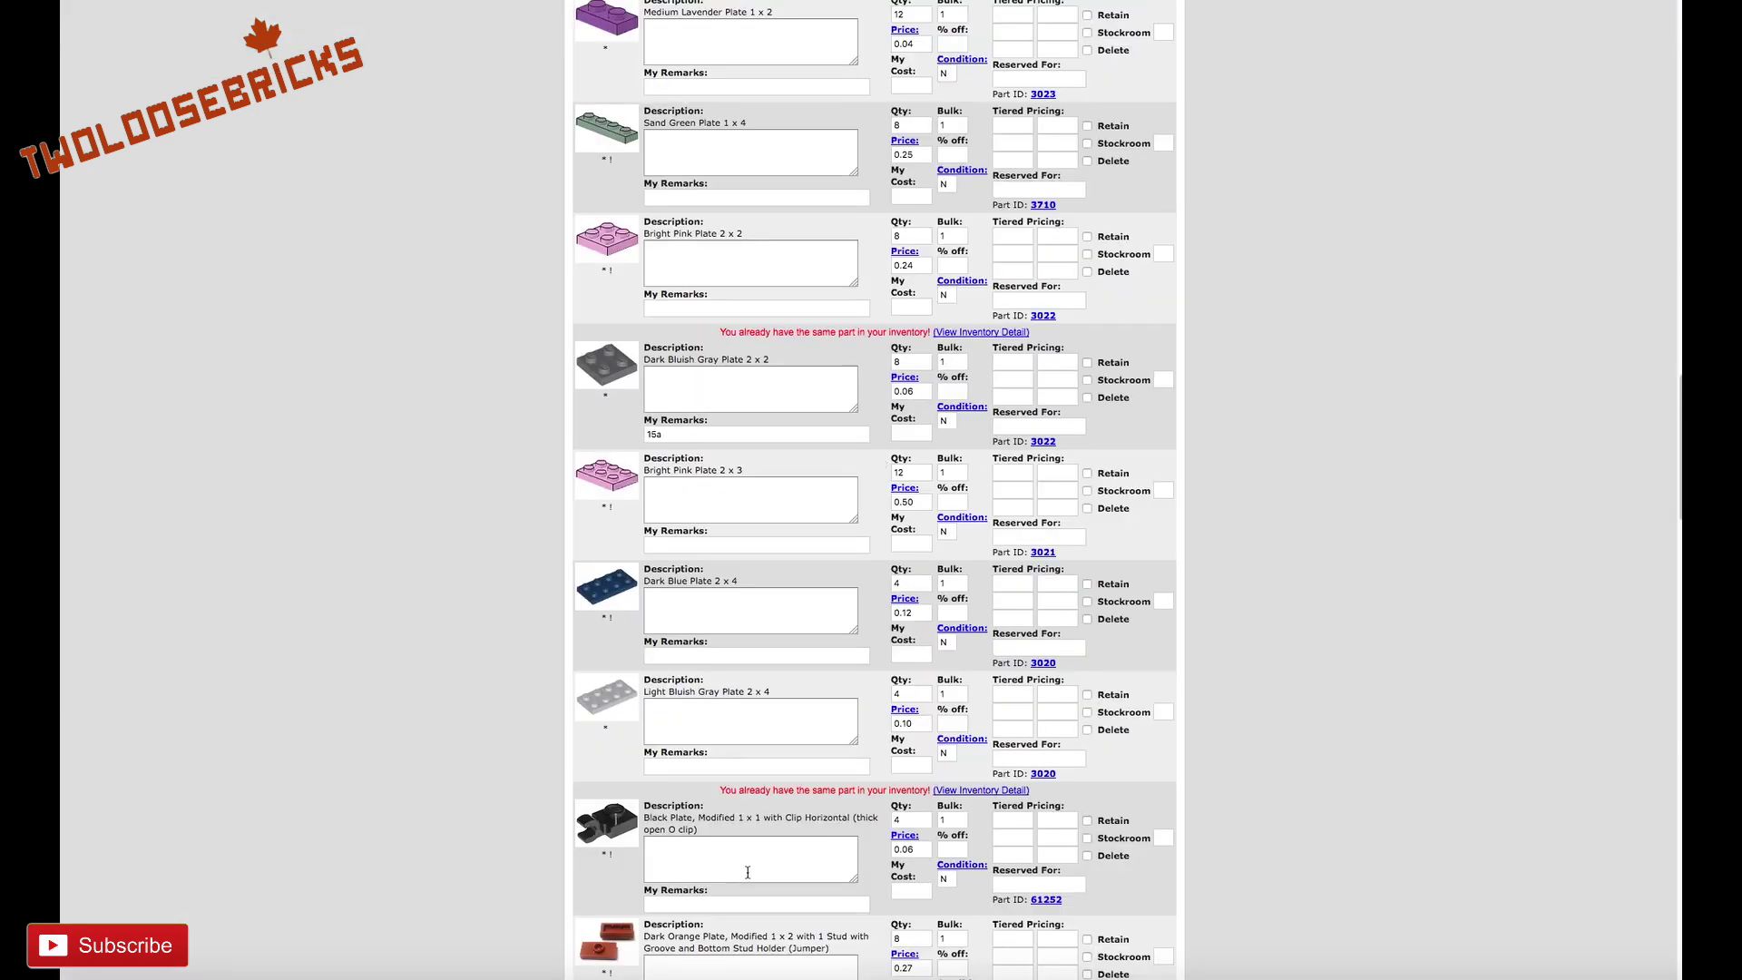
# Look at the remarks fields of the Bright Pink Bracket and Medium Lavender Brick 1 x 1, and go to the end of the list
pyautogui.scroll(20, 776, 645)
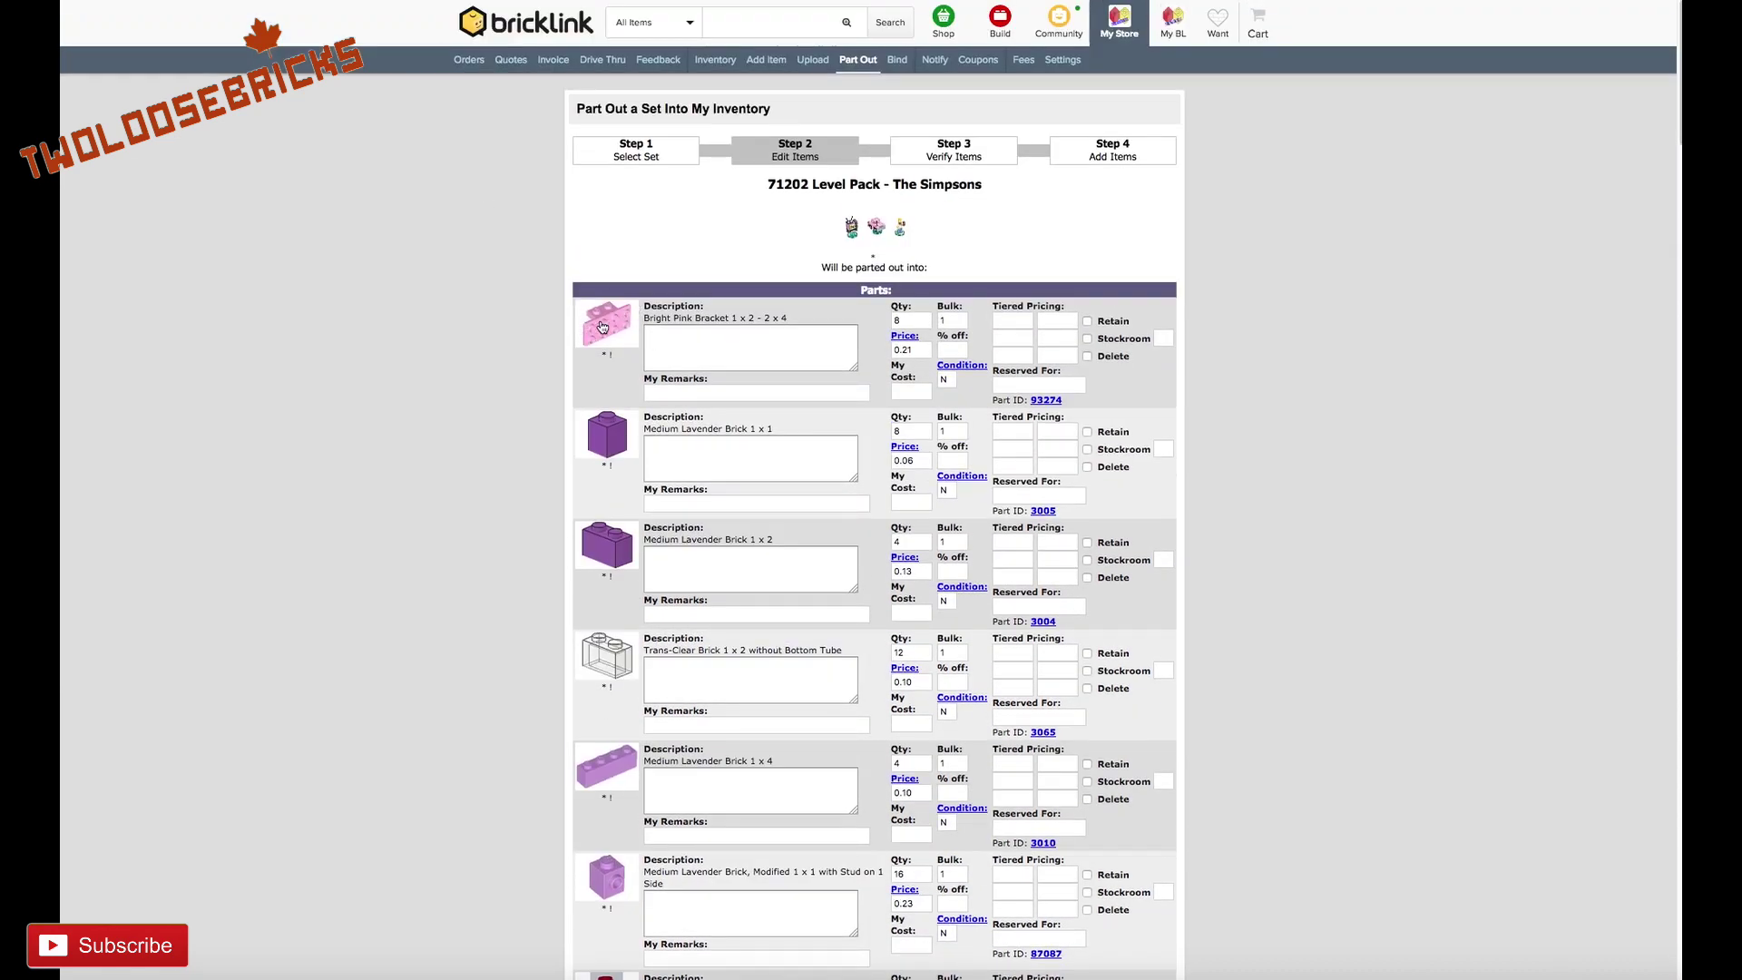
pyautogui.click(656, 393)
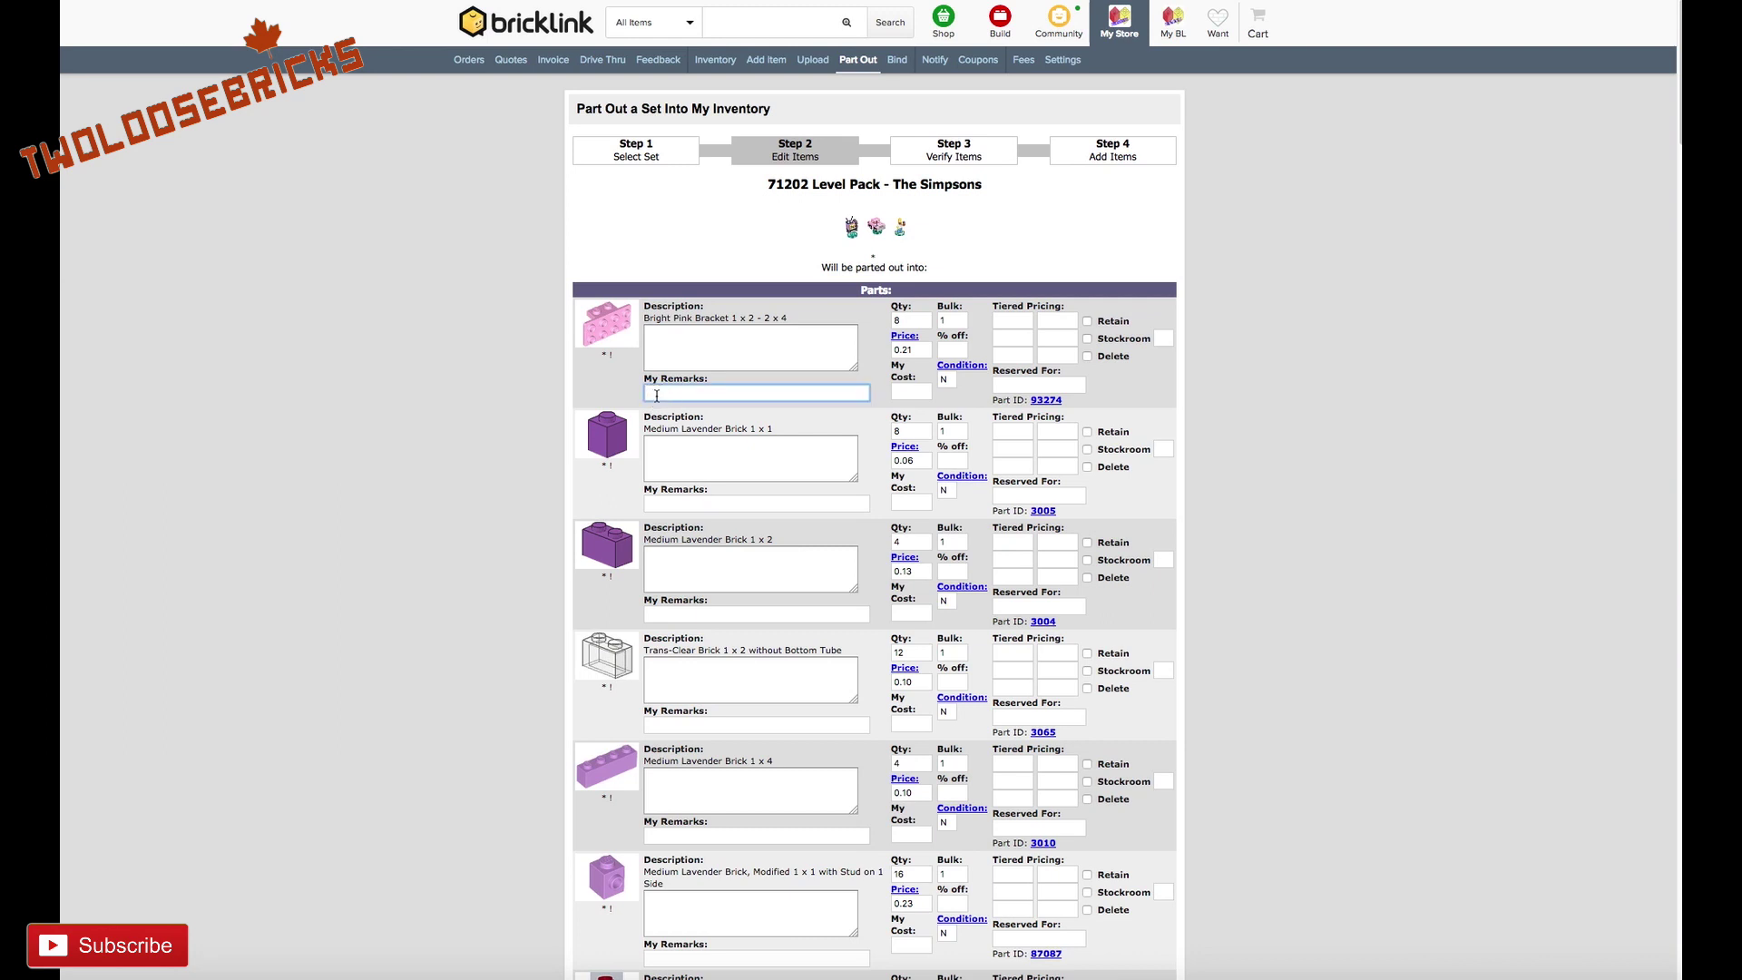
pyautogui.click(660, 503)
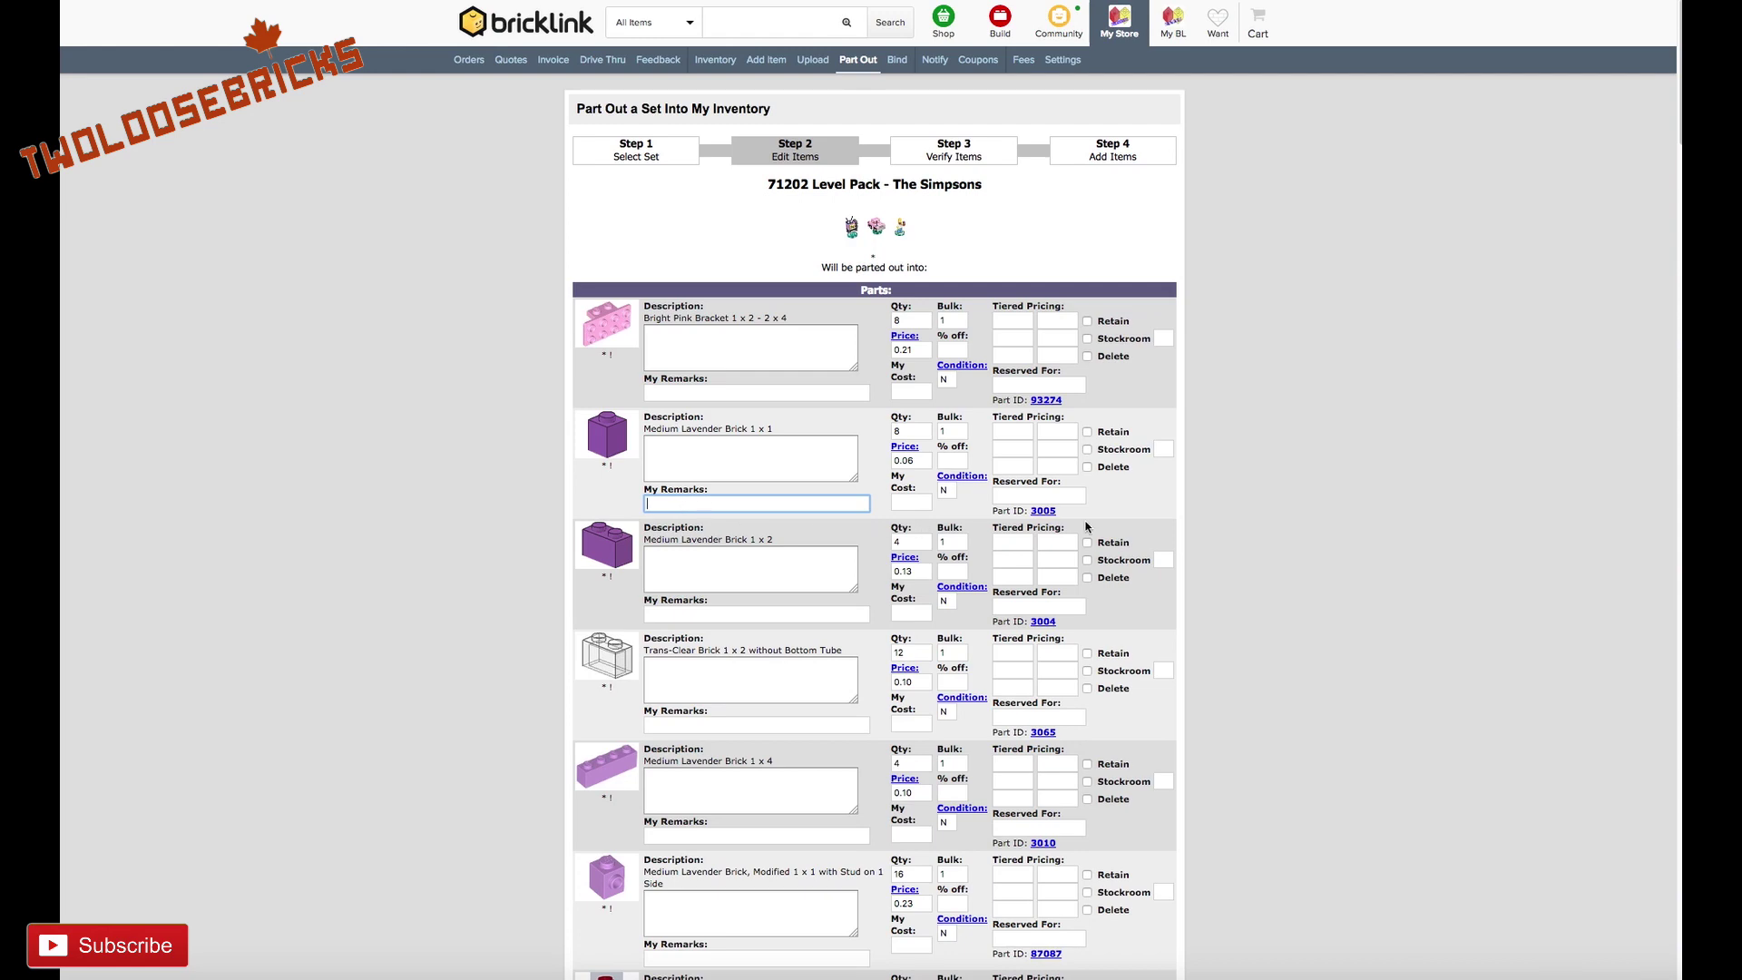
pyautogui.scroll(-20, 1085, 526)
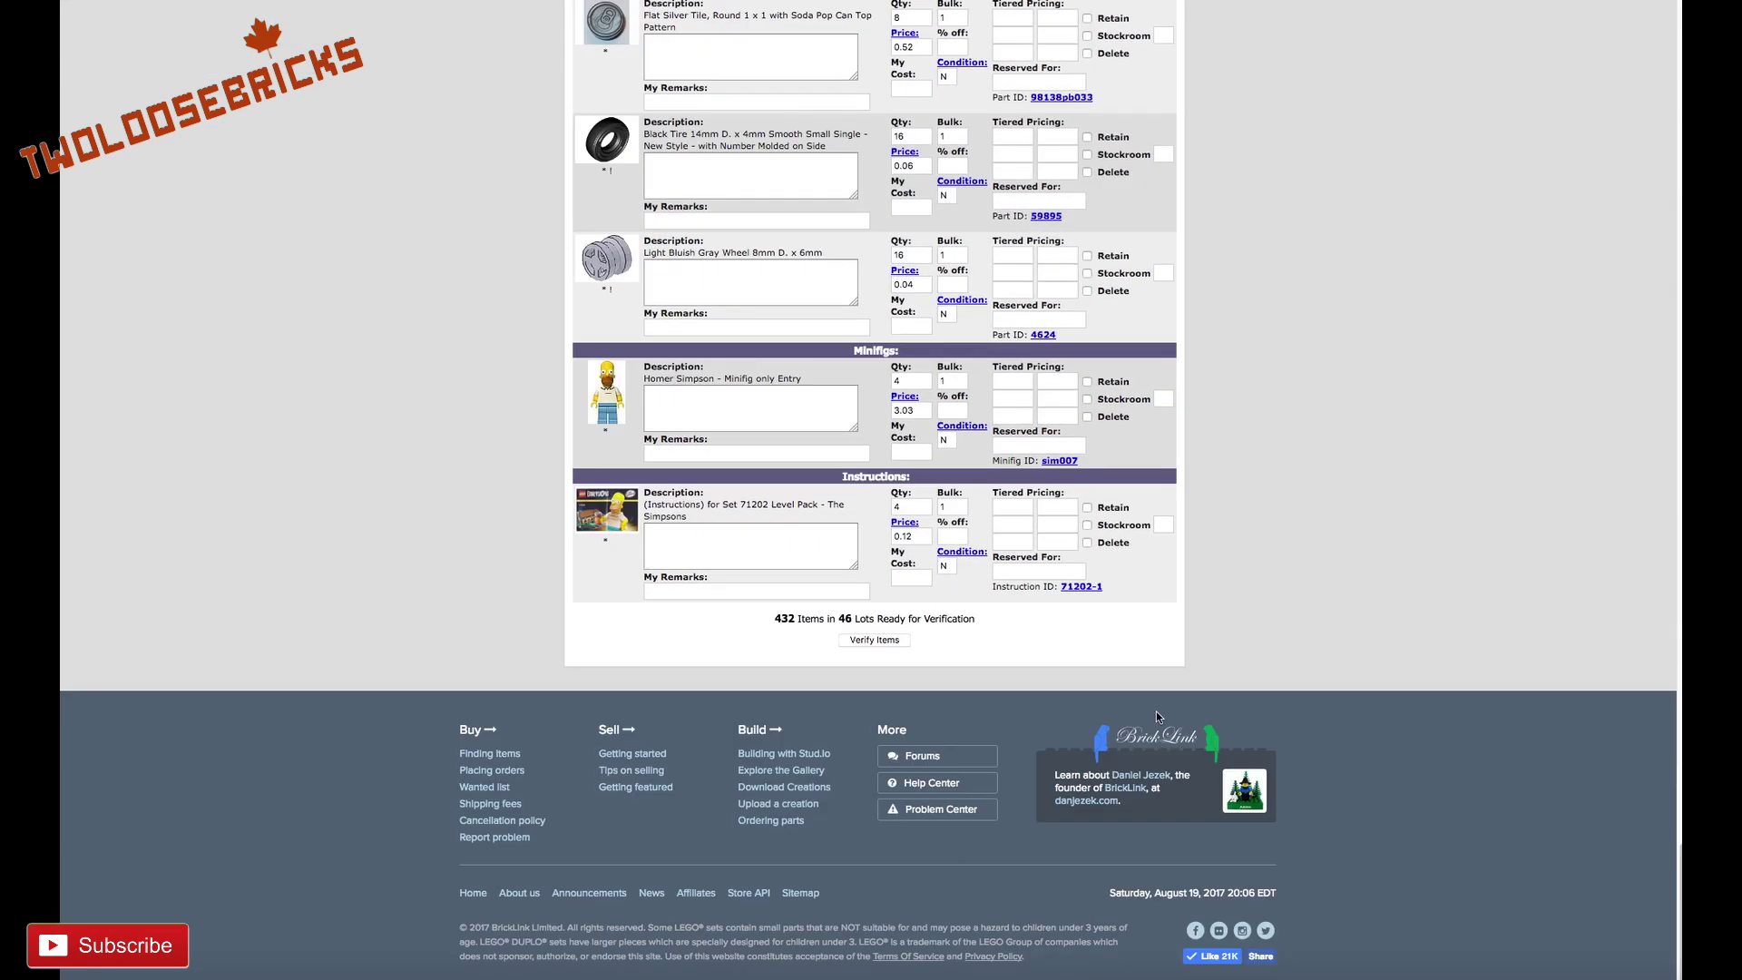